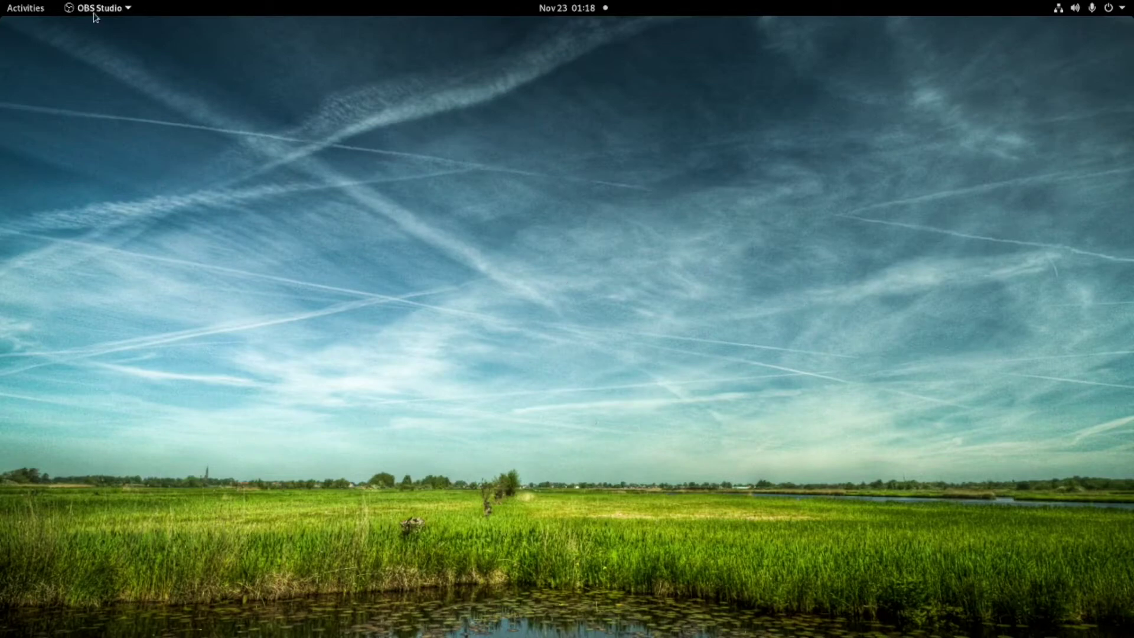
Step: Launch RetroArch from the last page of the installed applications overview
left_click(33, 9)
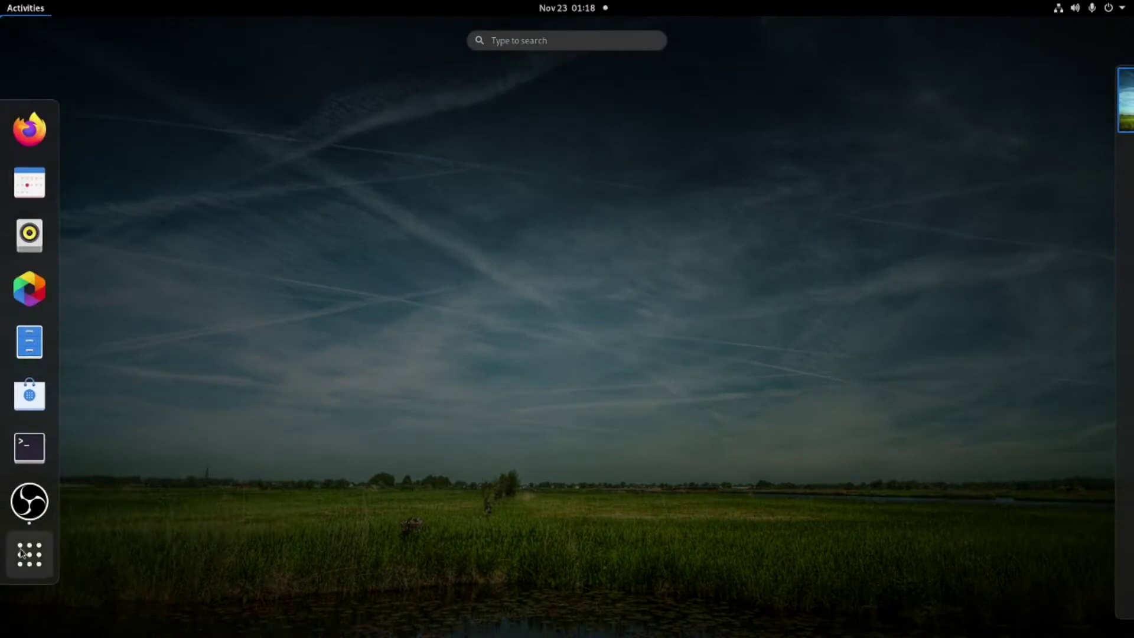
left_click(22, 553)
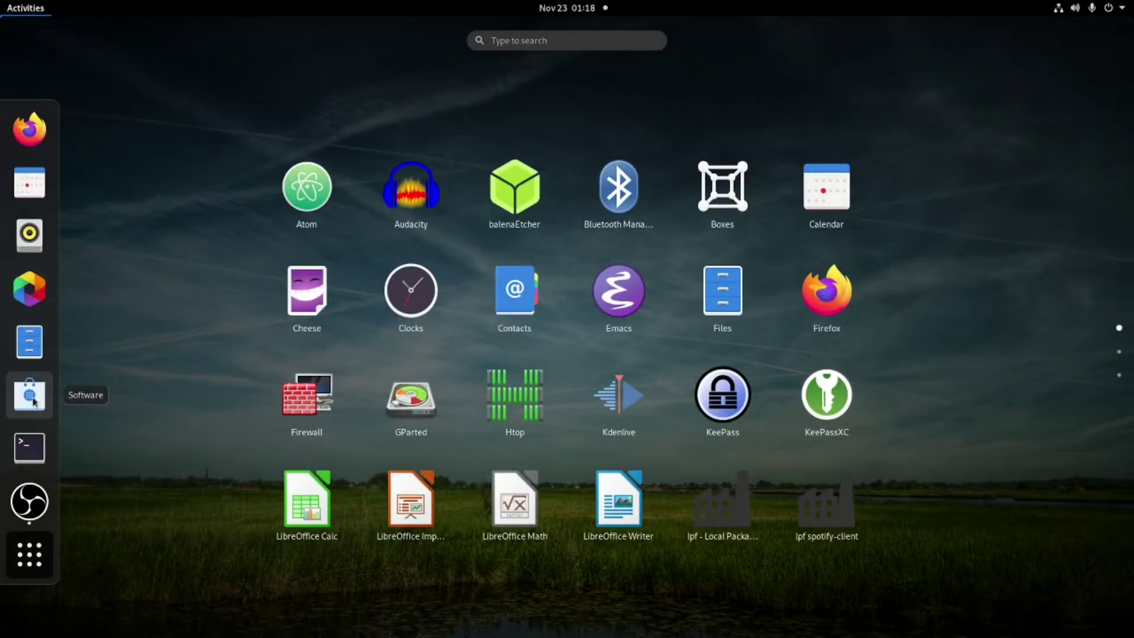
scroll(847, 361, "down", 2)
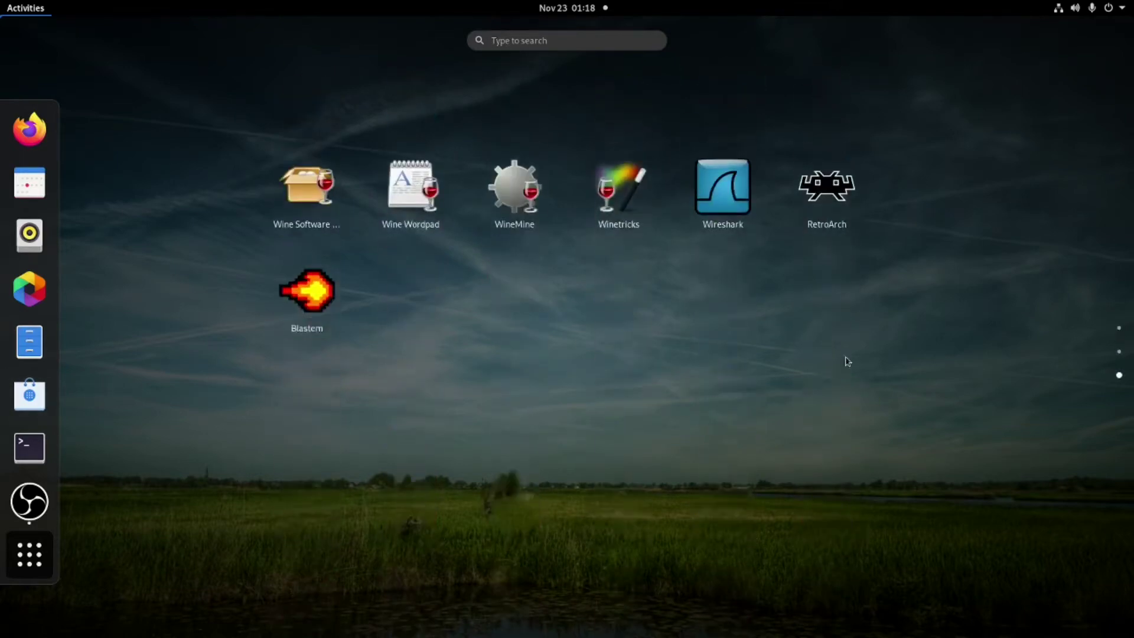
left_click(822, 211)
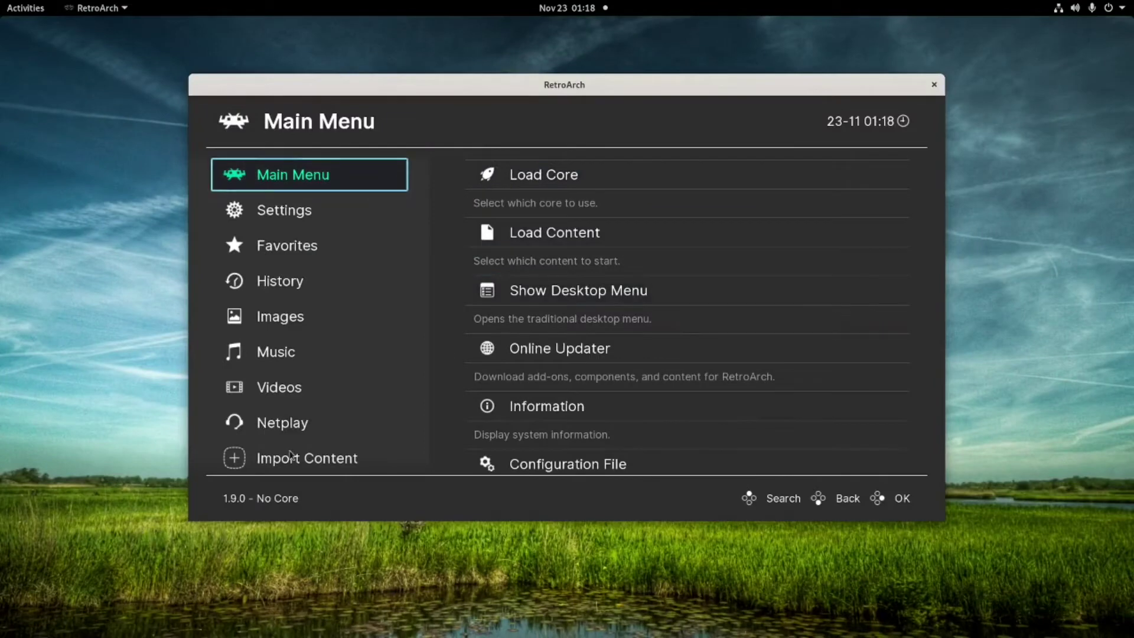
Step: View the game entry in the retroarch playlist
scroll(289, 455, "down", 11)
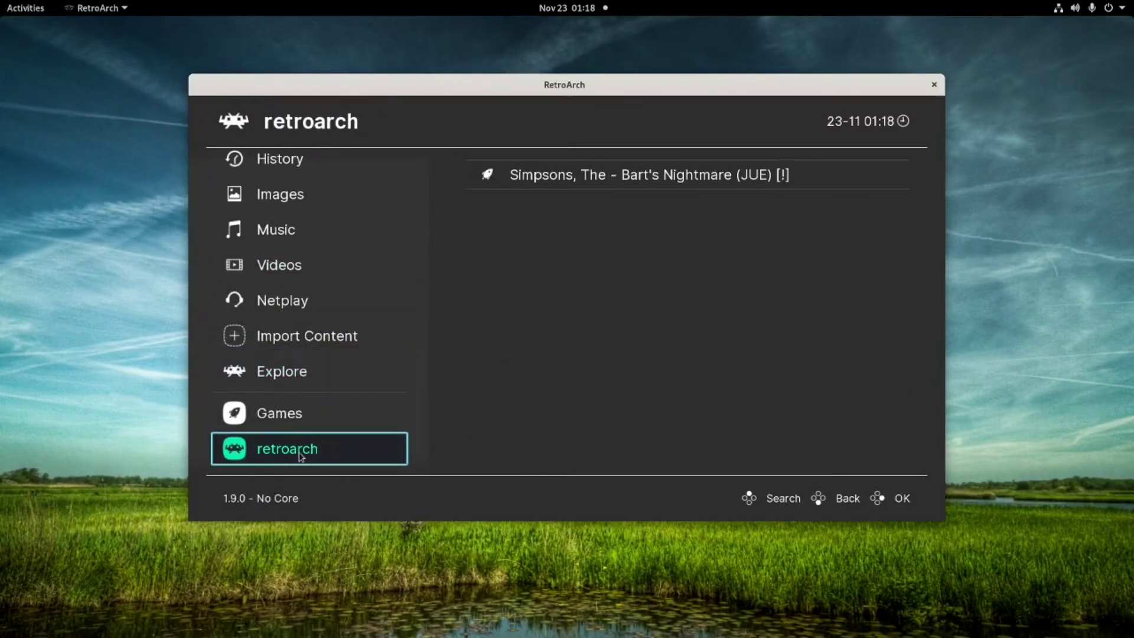
left_click(309, 459)
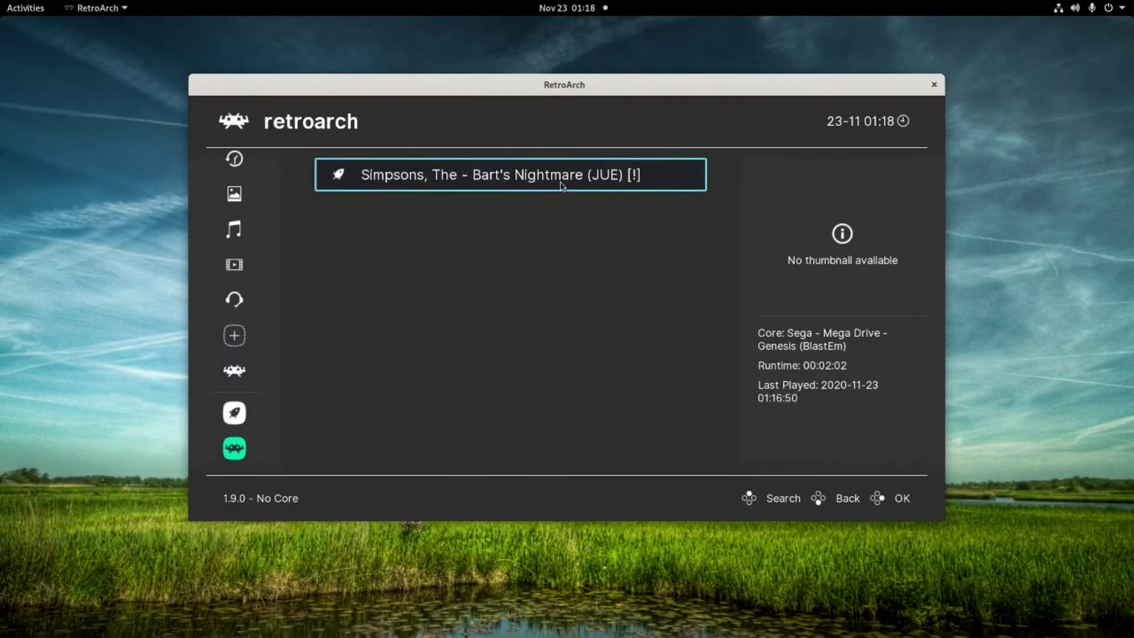
mouse_move(190, 406)
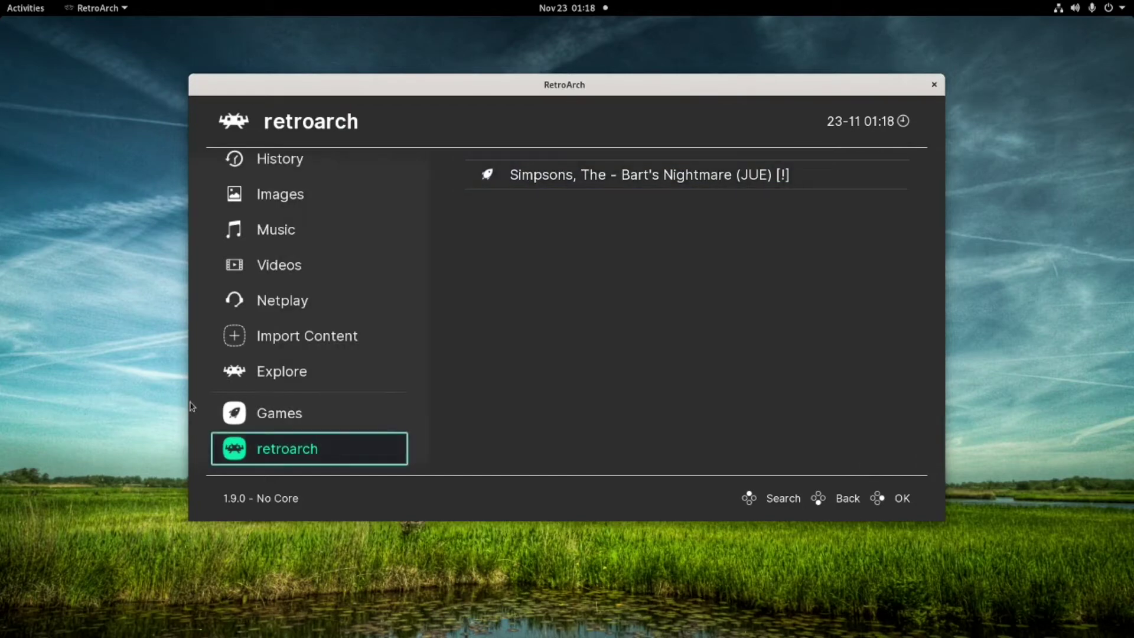
Step: Examine the Manual Scan options for importing content, including the content directory choices and the settings down to Start Scan
left_click(310, 341)
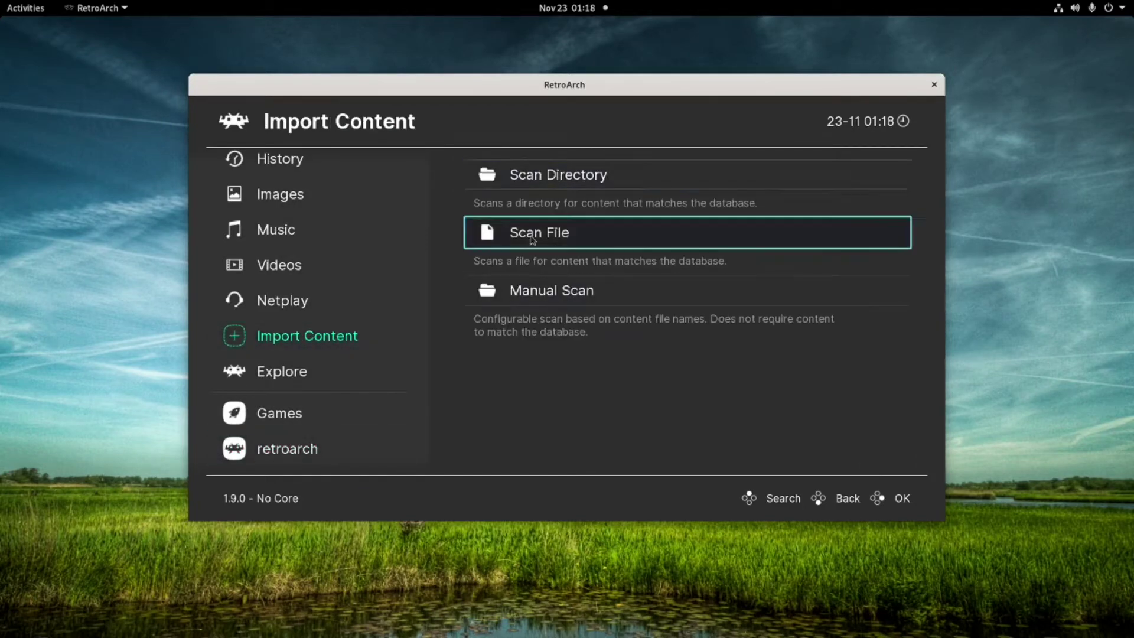
left_click(548, 294)
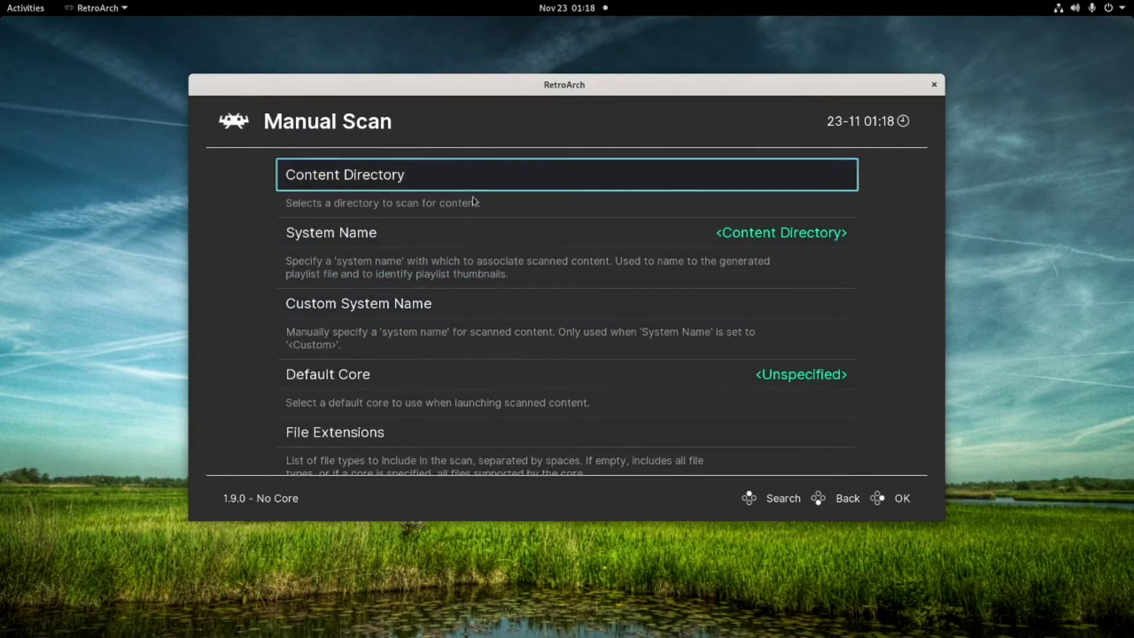
left_click(474, 189)
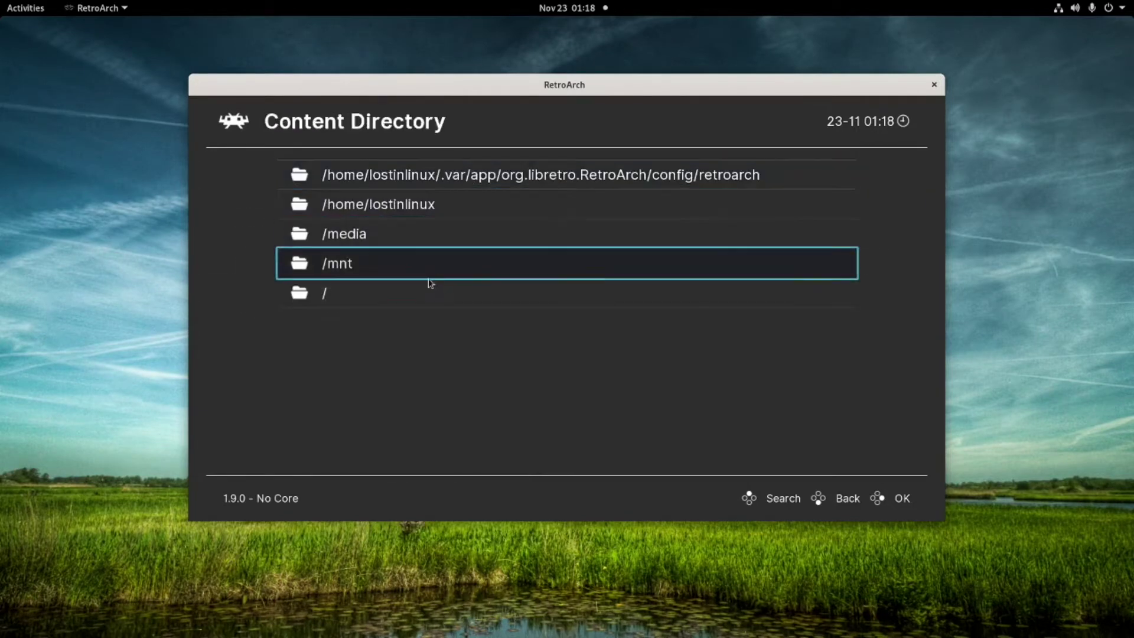
right_click(378, 204)
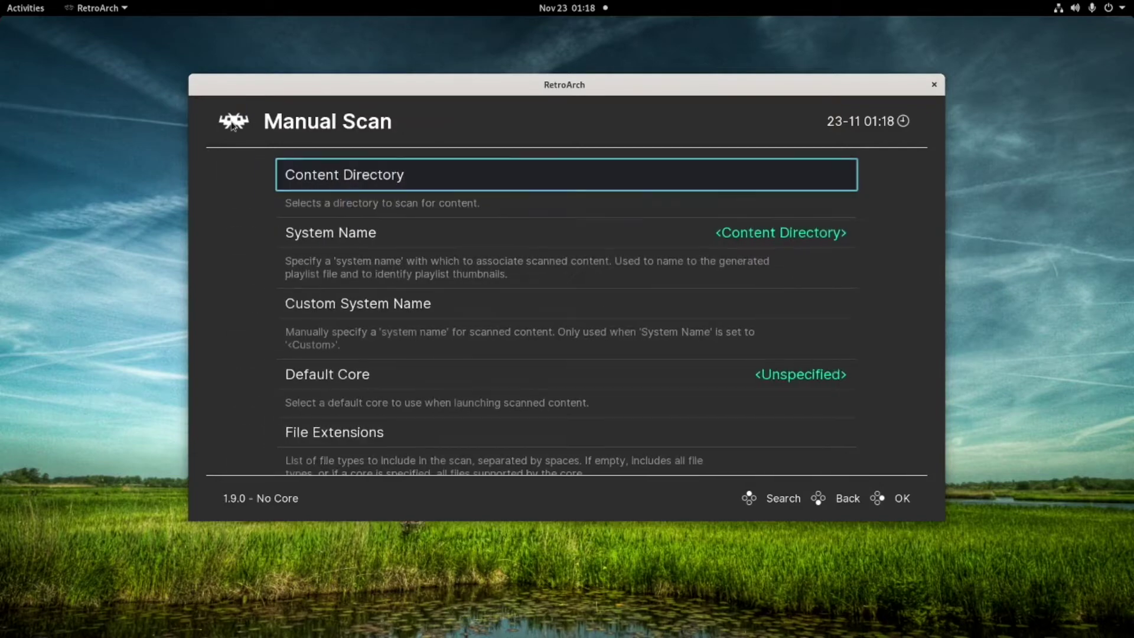
scroll(460, 335, "down", 5)
scroll(455, 334, "up", 5)
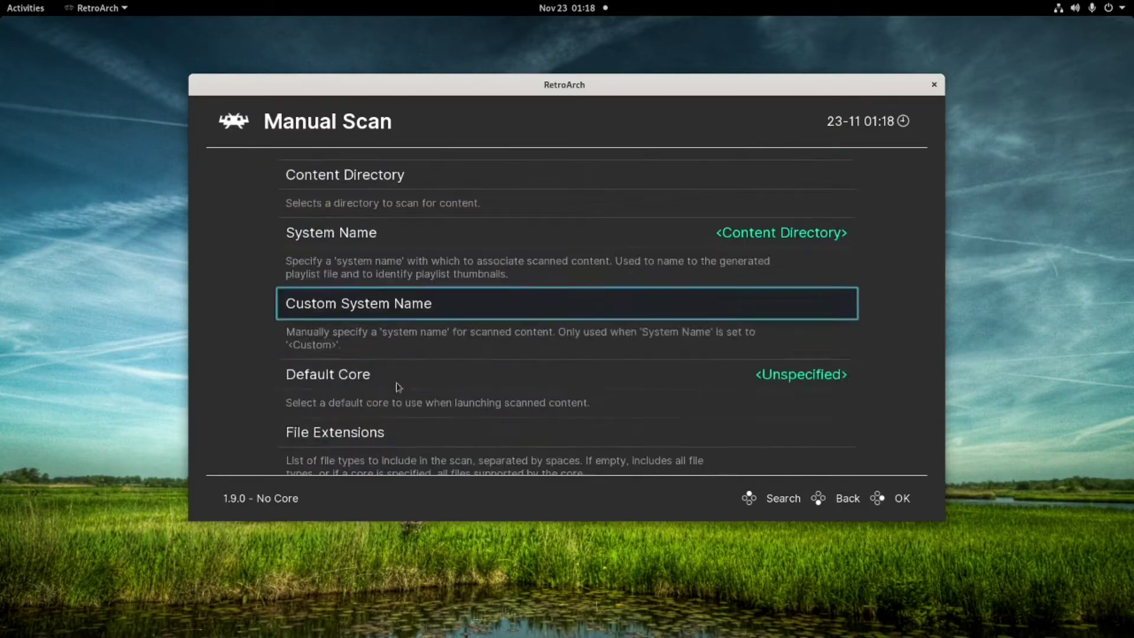
scroll(397, 388, "down", 6)
scroll(424, 448, "down", 2)
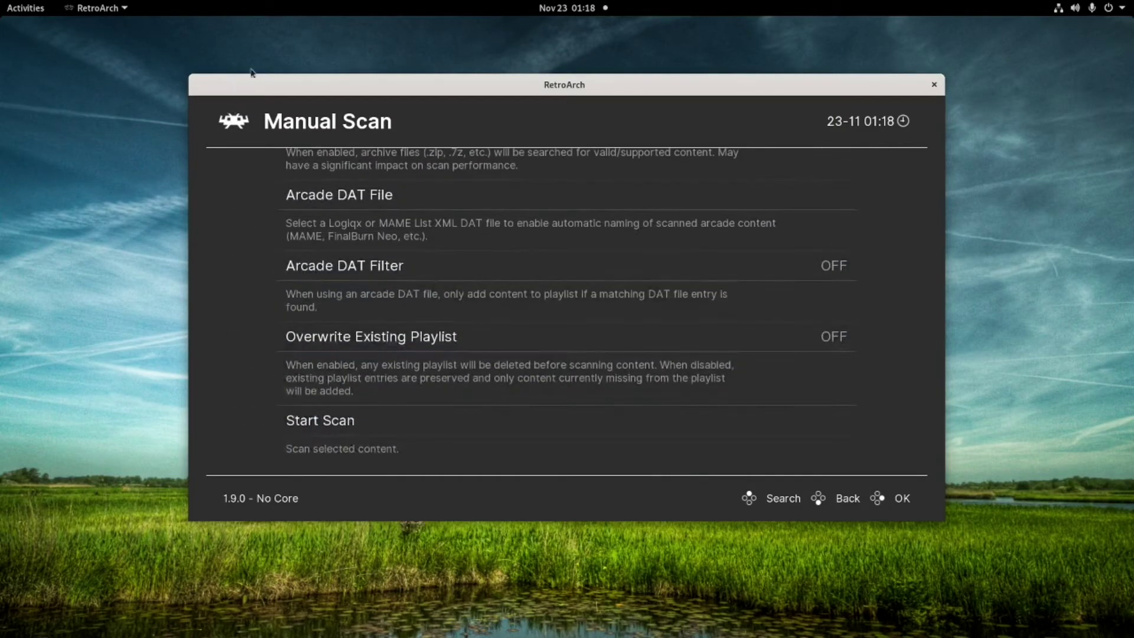
right_click(239, 137)
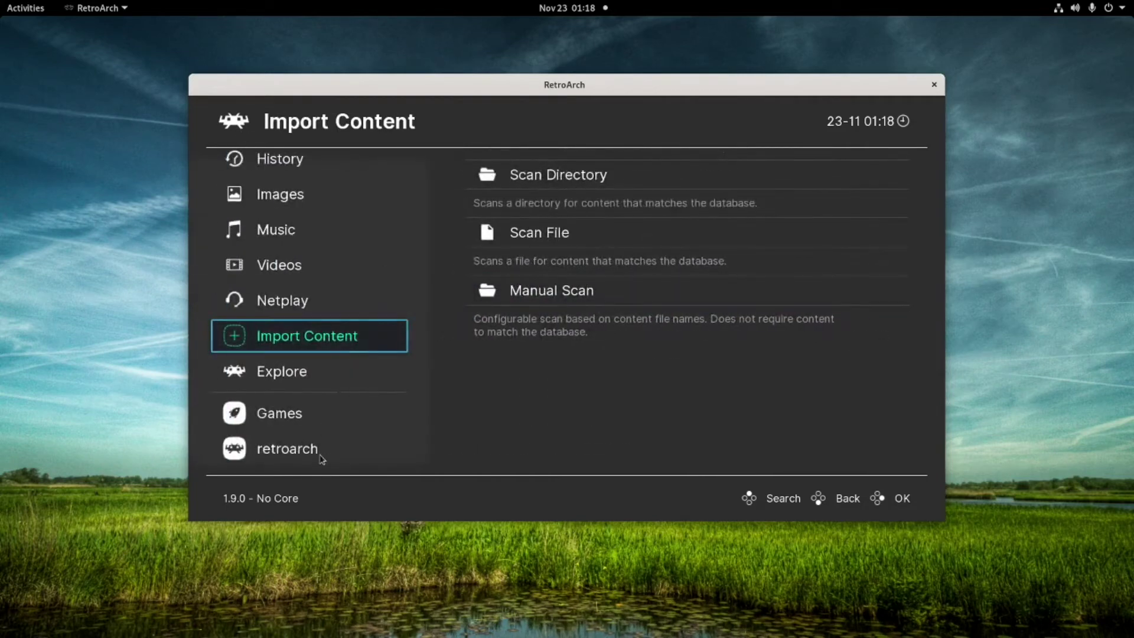
Step: Run "Simpsons, The - Bart's Nightmare (JUE) [!]" from the retroarch playlist
left_click(299, 453)
left_click(481, 311)
right_click(492, 336)
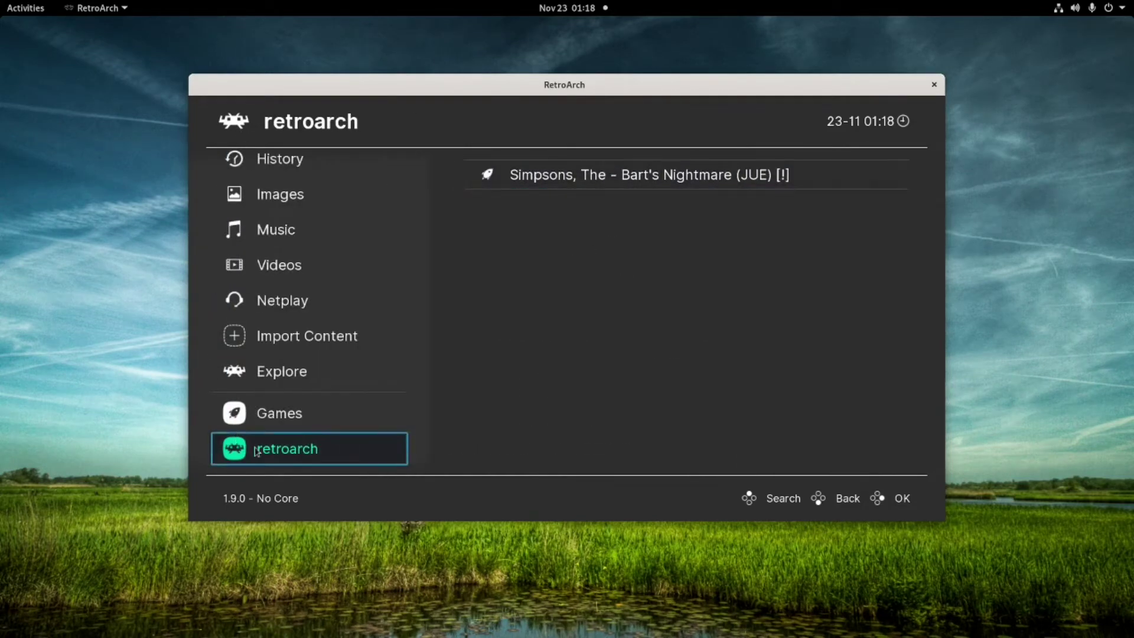
left_click(503, 363)
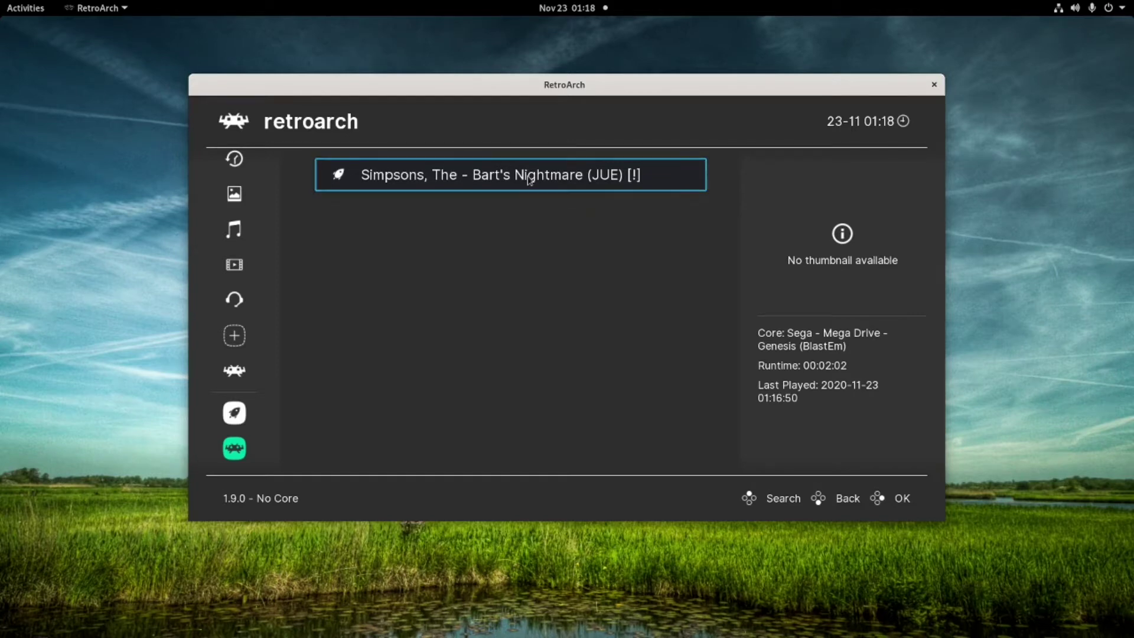
left_click(565, 182)
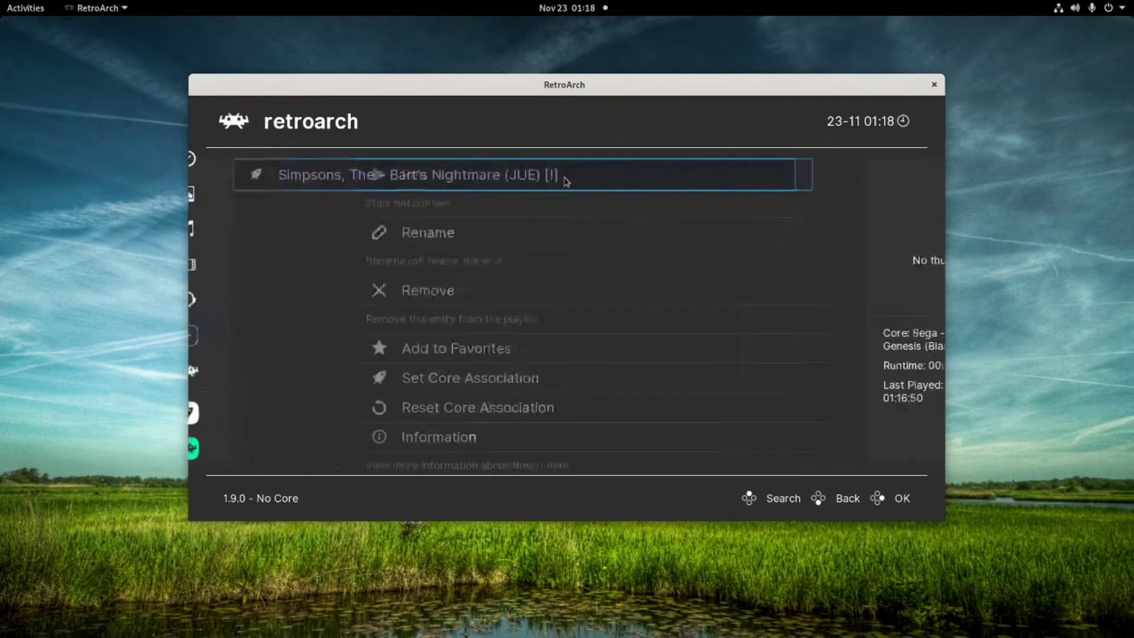
left_click(565, 180)
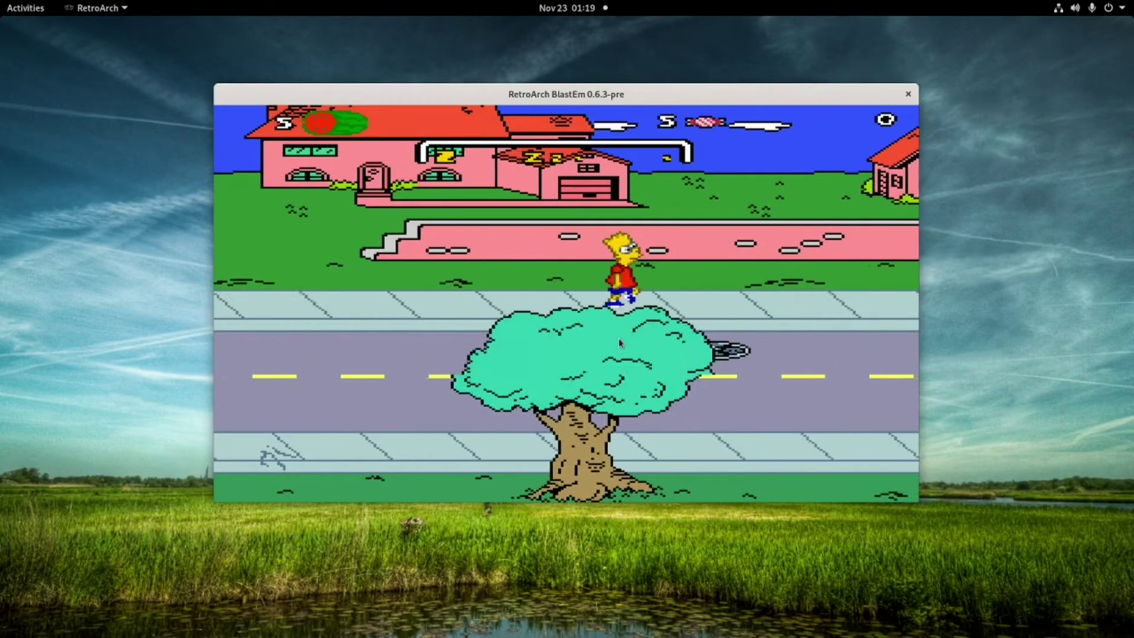
Step: Walk Bart forward along the street past the houses, trees and buses in the running game
key("Right")
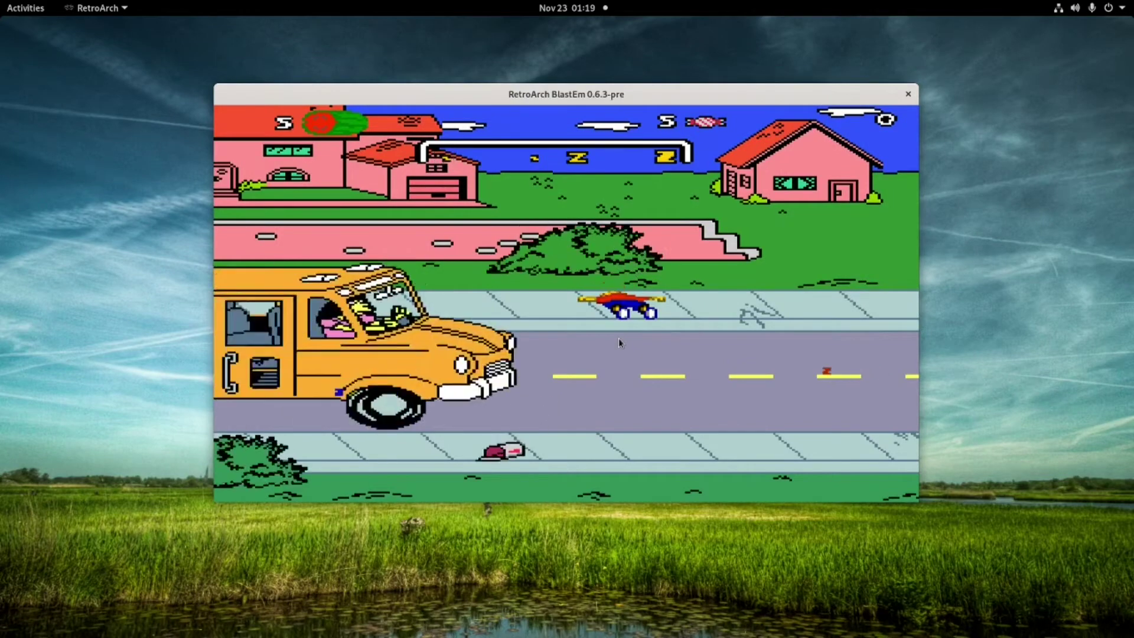
key("Right")
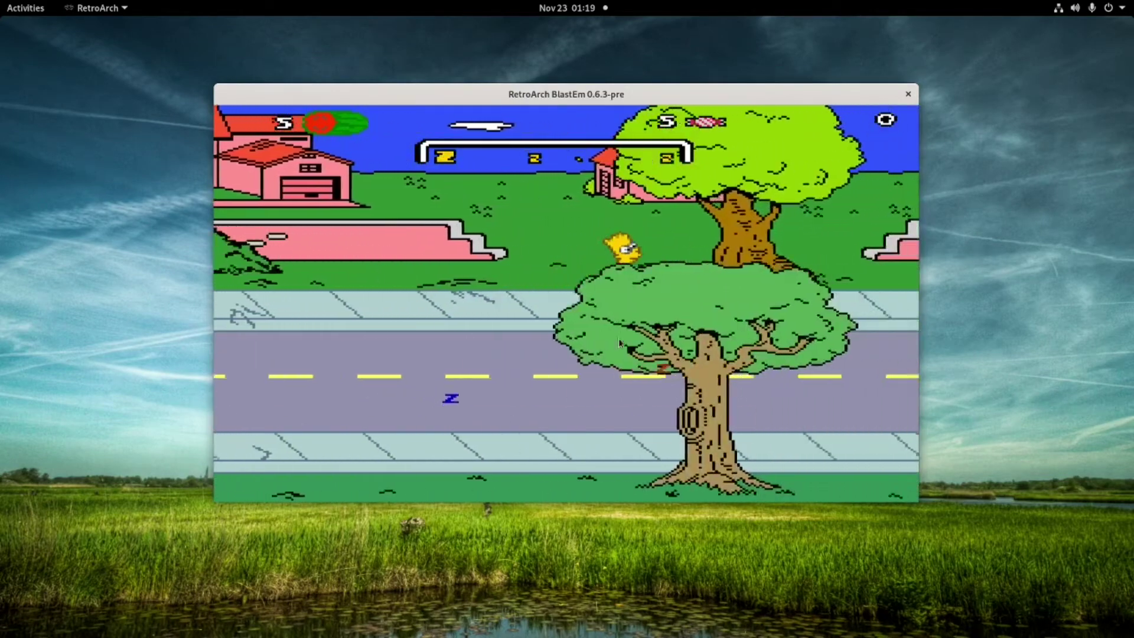
key("Right")
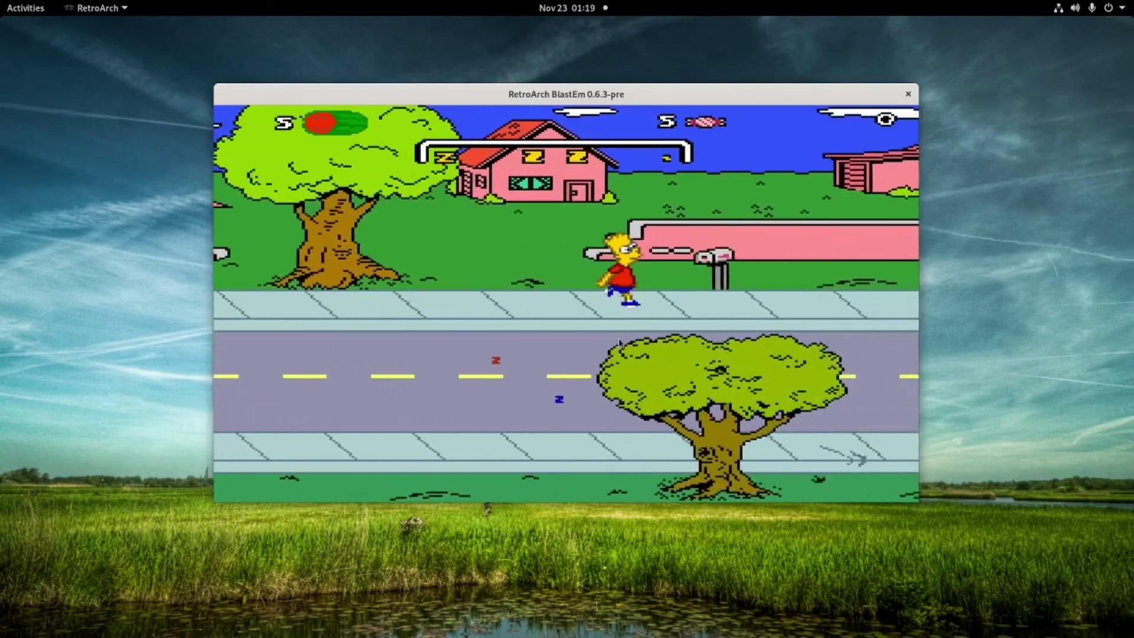
key("Right")
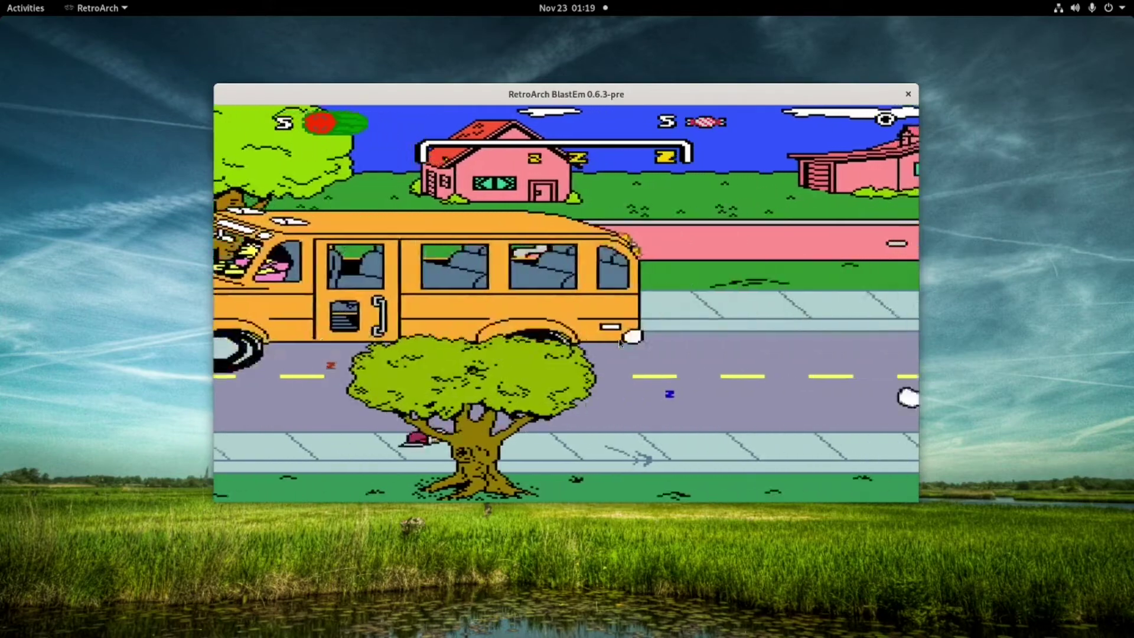
key("Right")
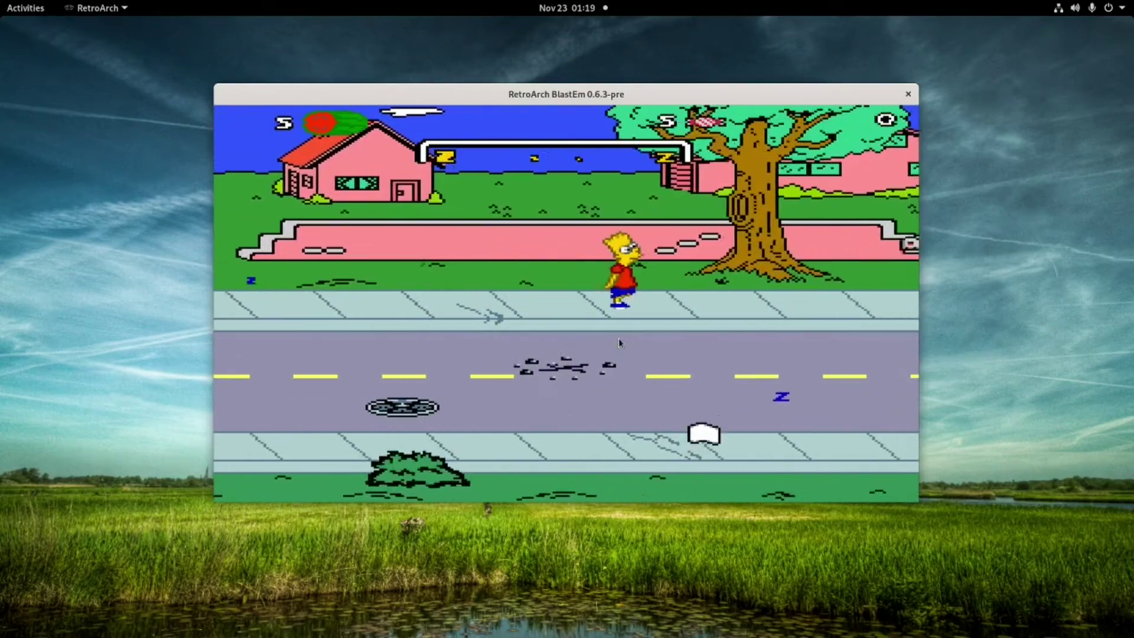
key("Right")
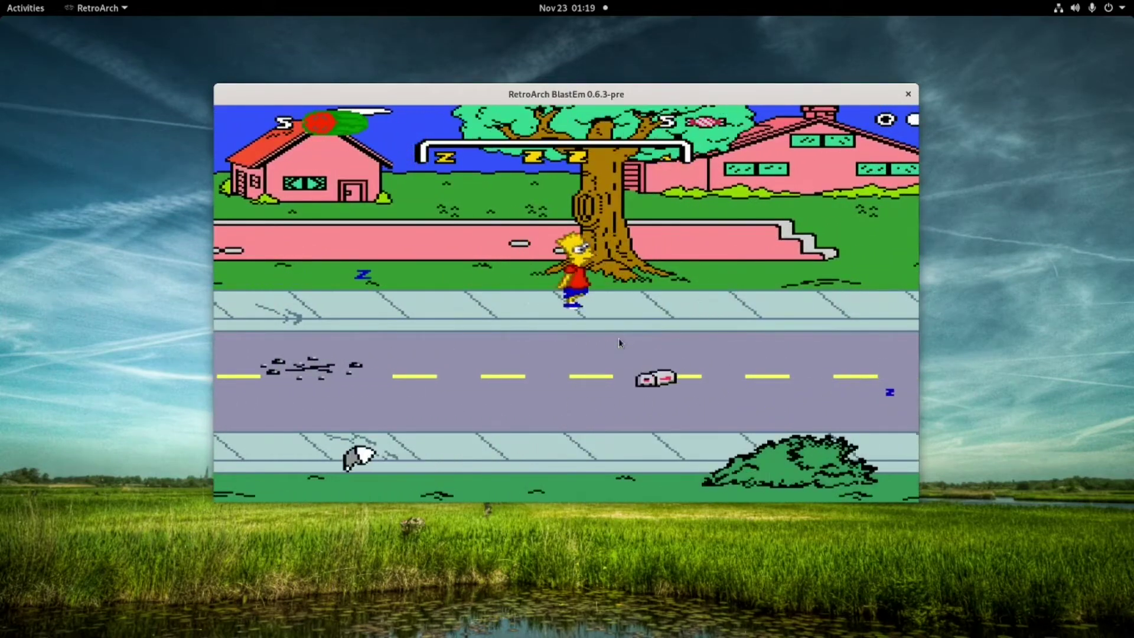
key("Right")
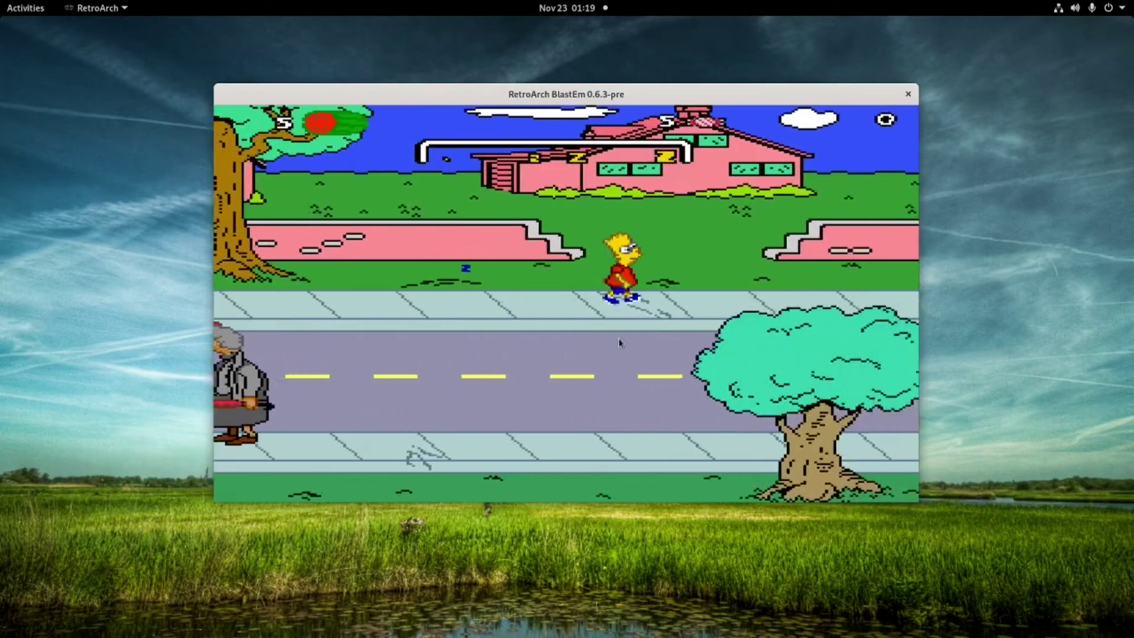
key("Right")
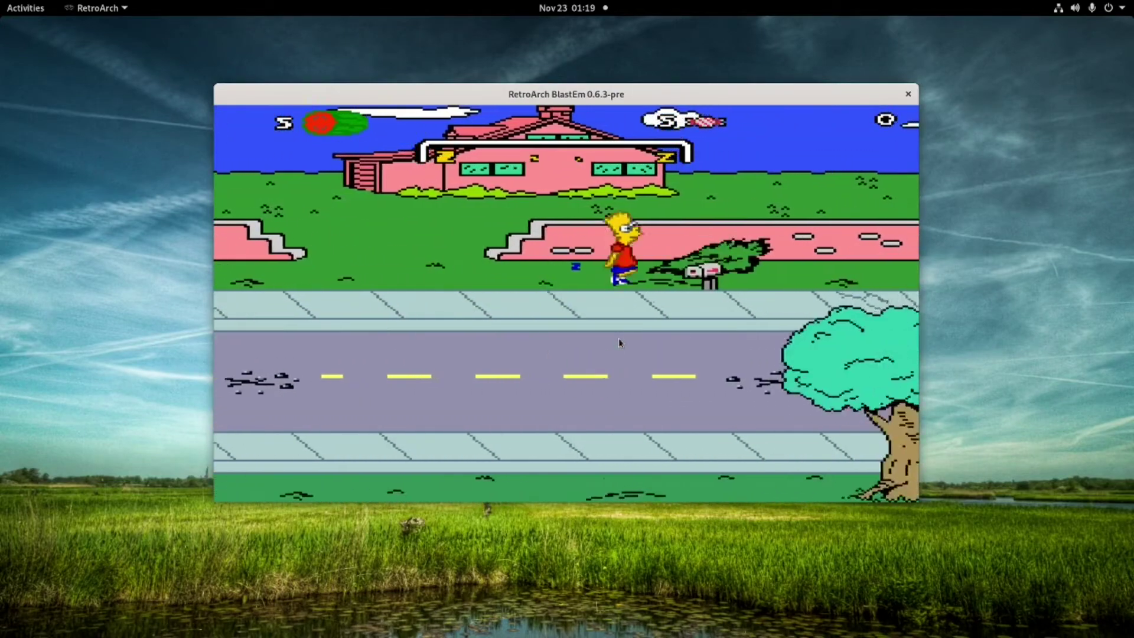
key("Right")
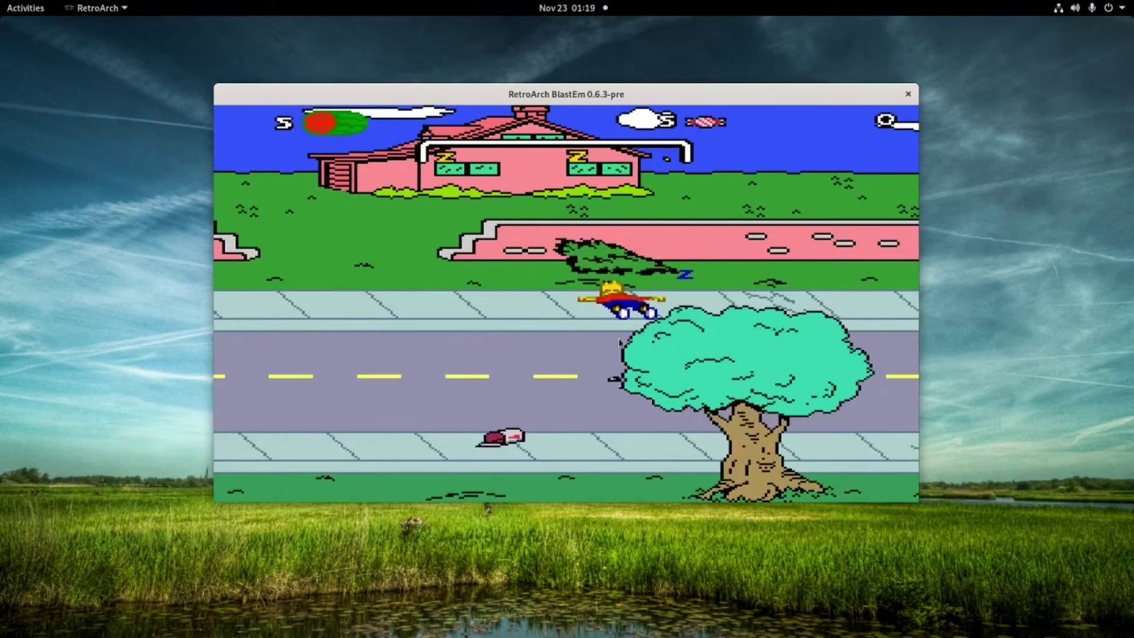
key("Right")
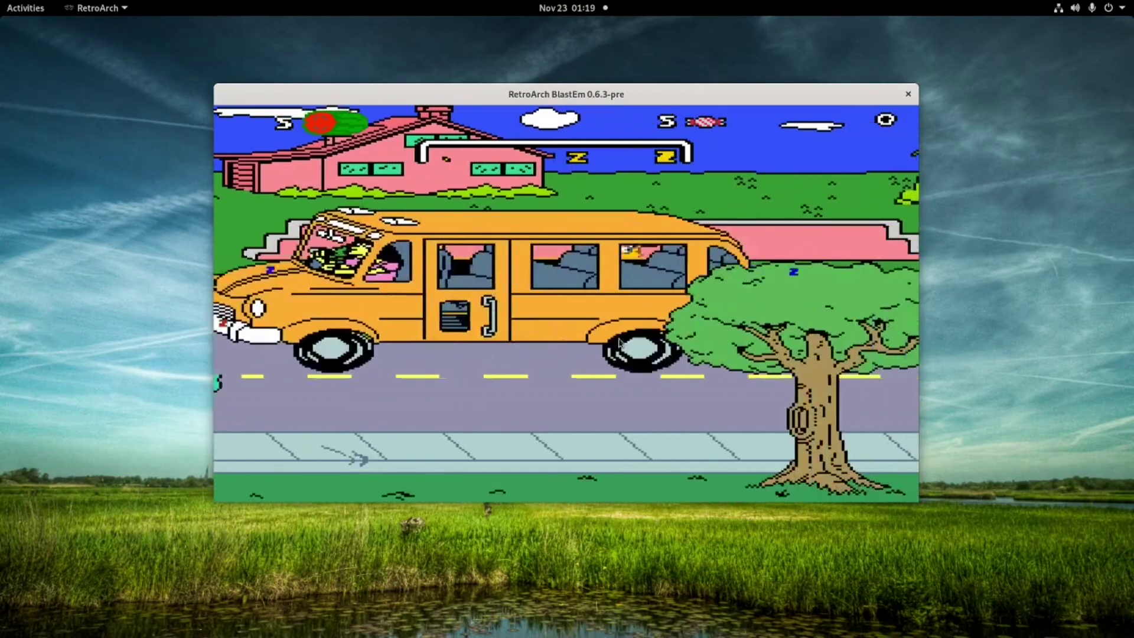
key("Right")
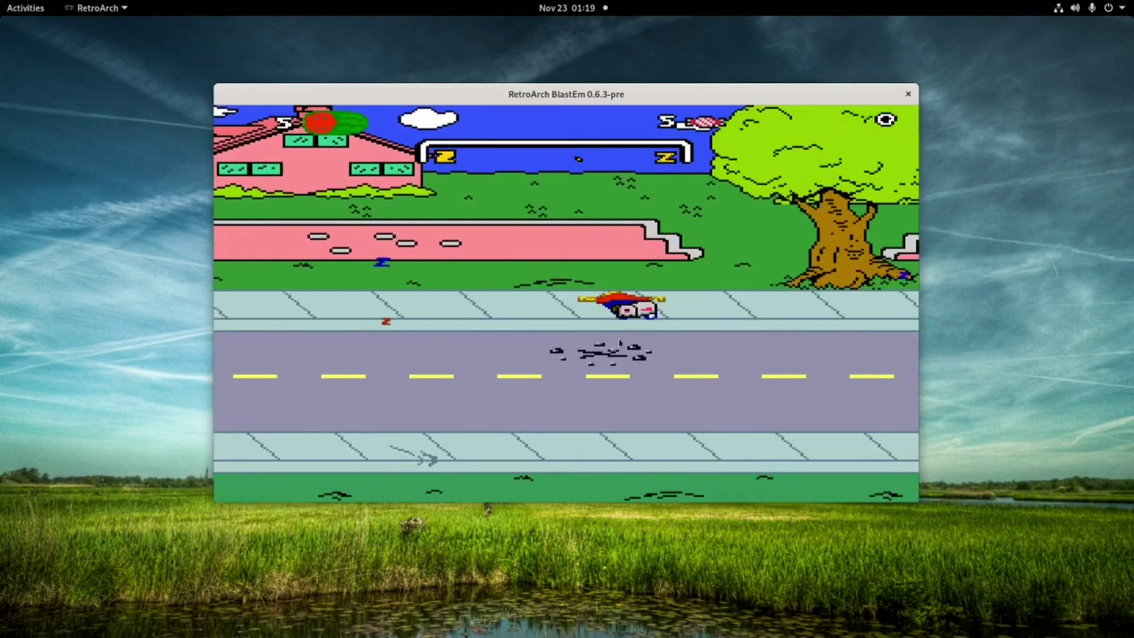
Step: Restart RetroArch by quitting the running game and launching the program again from the applications overview
key("Escape")
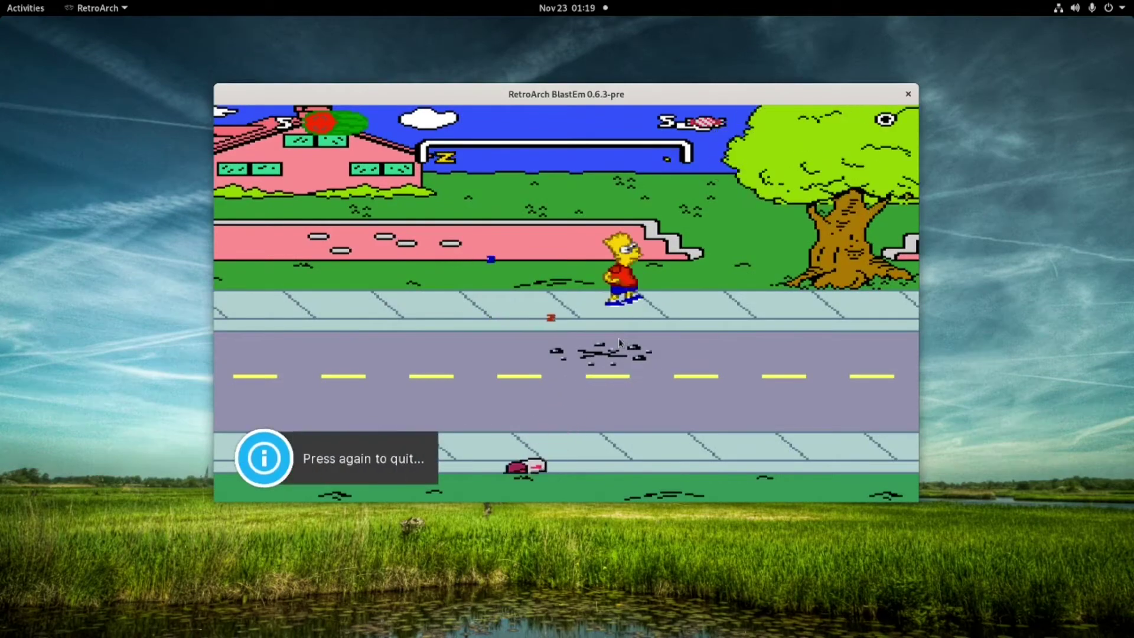
key("Escape")
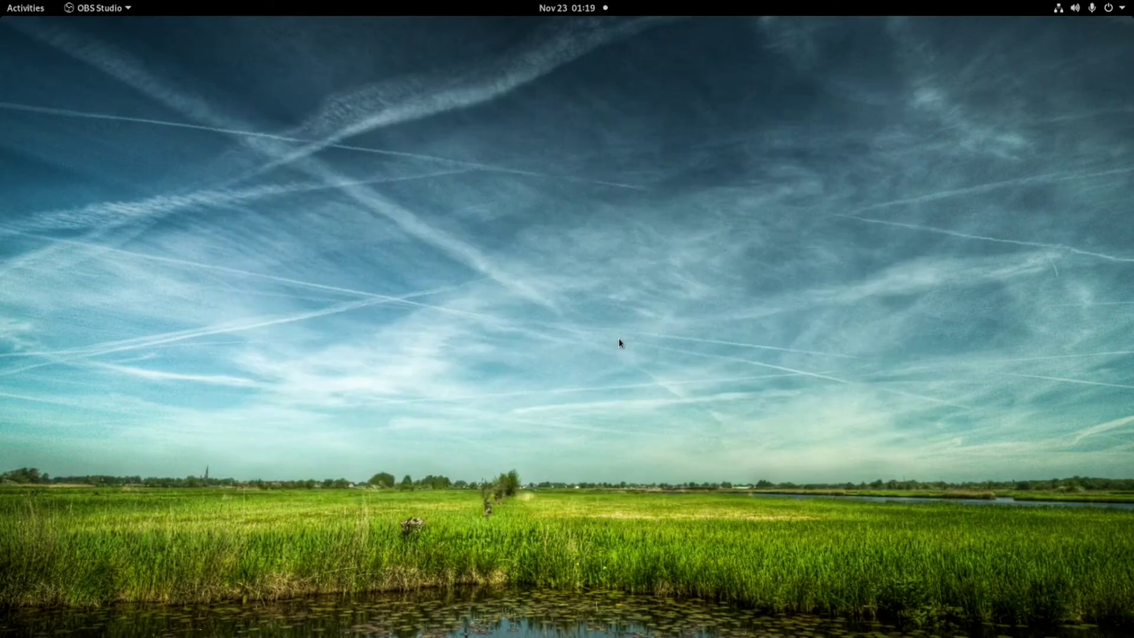
left_click(4, 7)
left_click(33, 560)
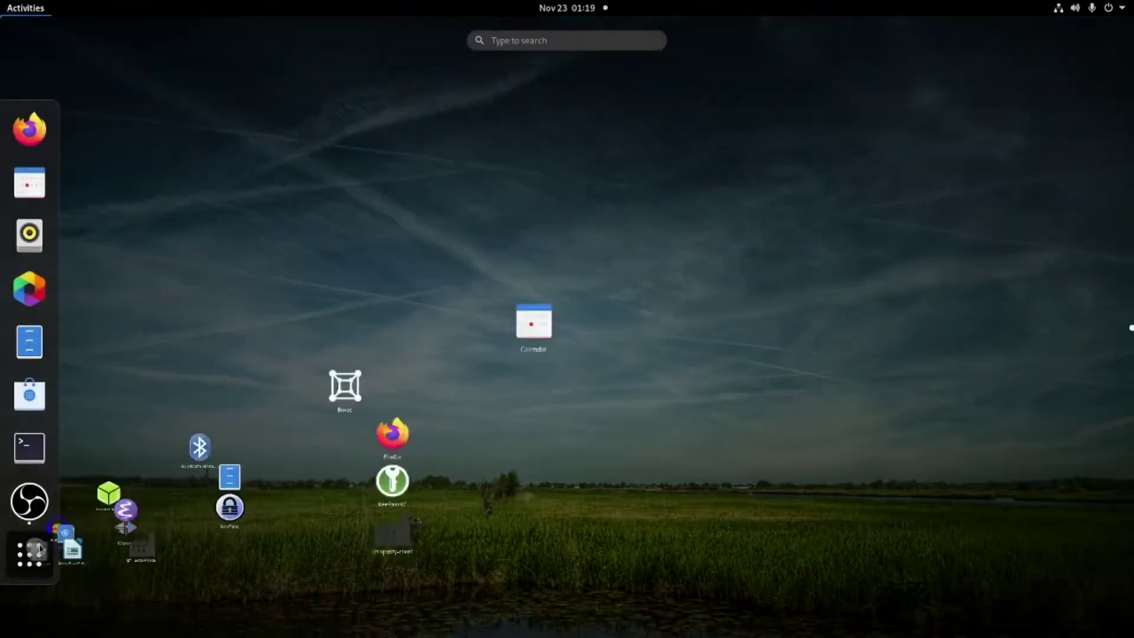
scroll(718, 468, "down", 1)
scroll(719, 468, "down", 1)
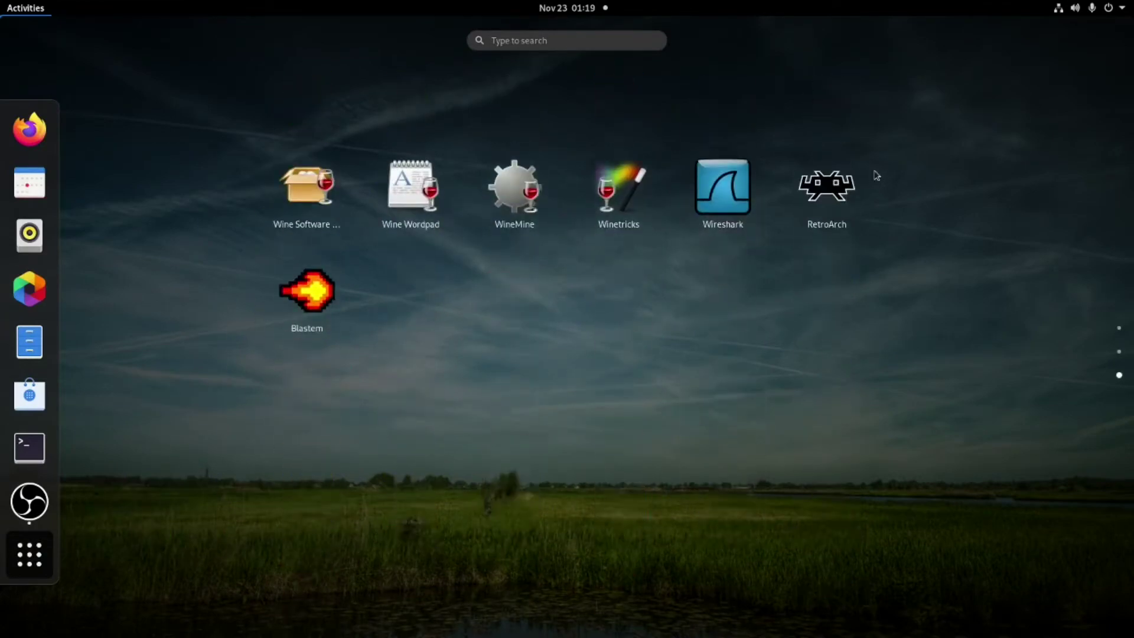
left_click(827, 183)
Step: Try to run "Super Smash Bros. (U) [!]" from the Games playlist
scroll(328, 473, "down", 8)
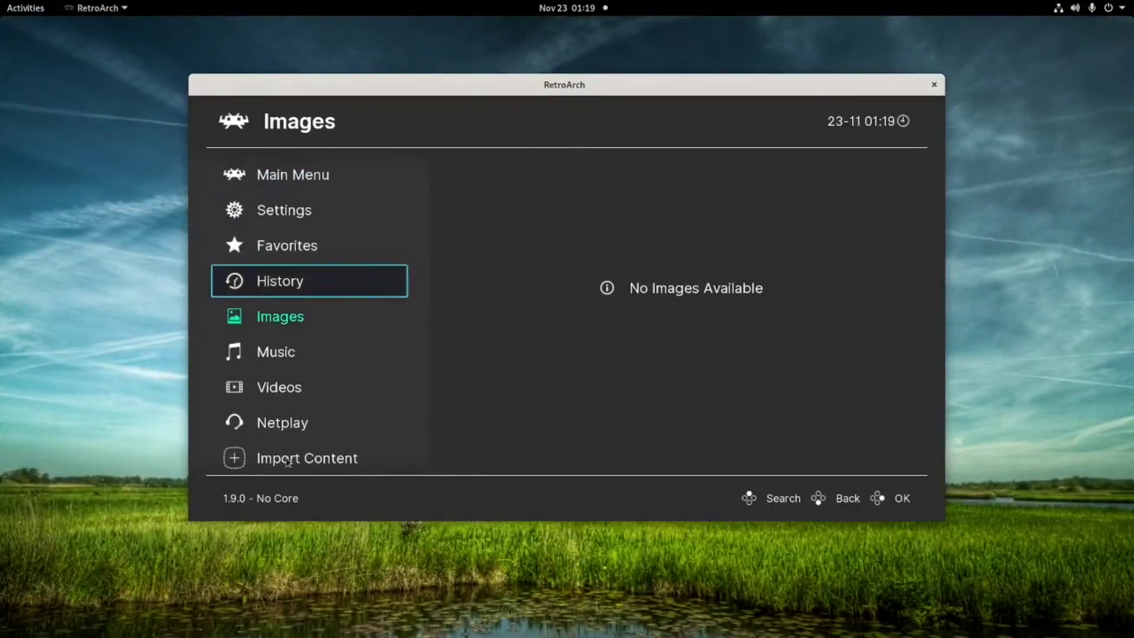
scroll(285, 373, "up", 8)
scroll(285, 373, "up", 1)
scroll(285, 374, "down", 8)
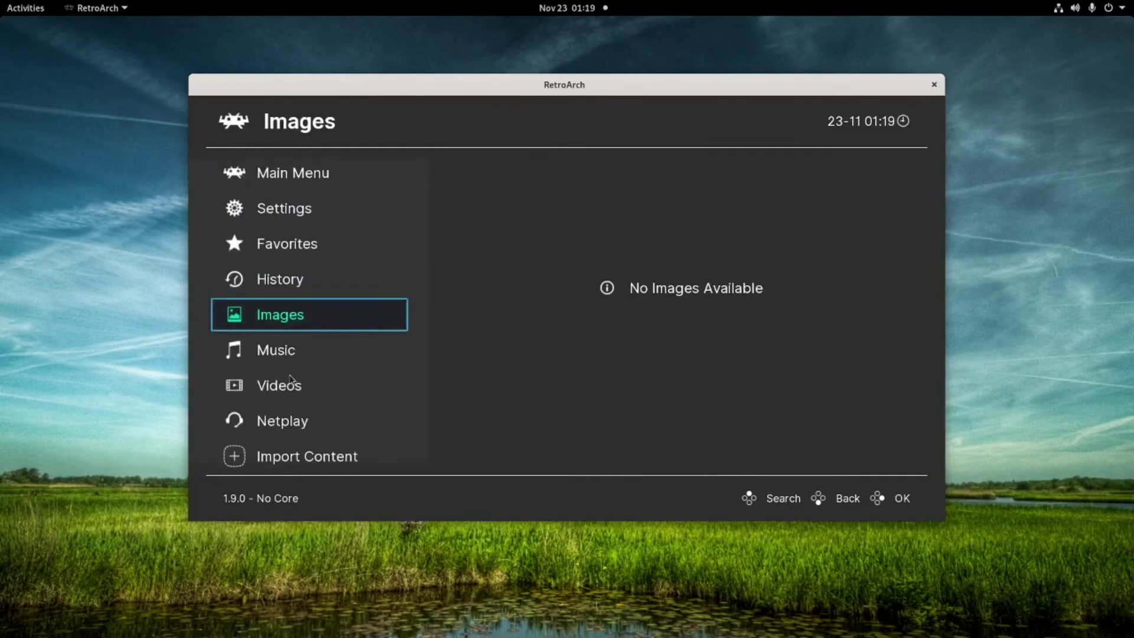
left_click(281, 439)
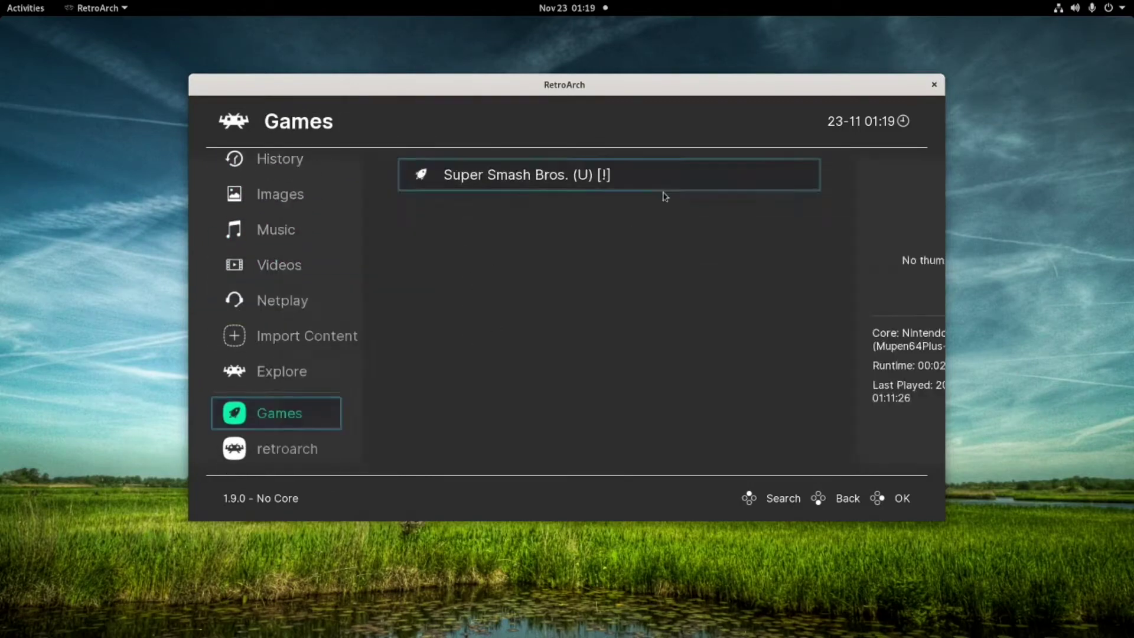
left_click(541, 181)
left_click(462, 177)
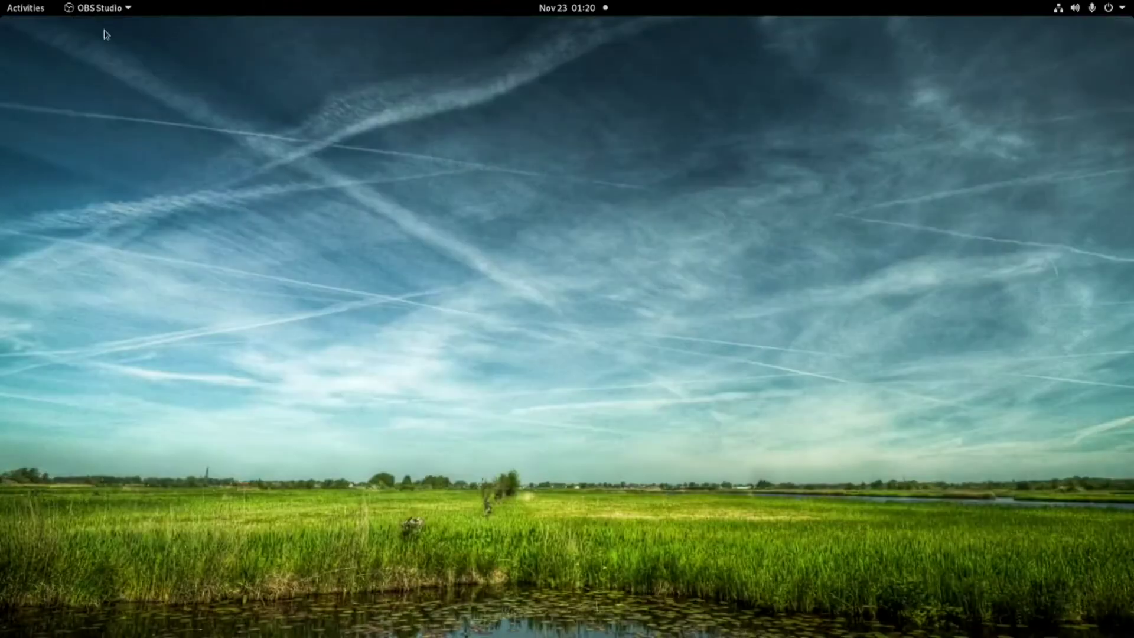
Step: Open RetroArch again from the desktop's applications overview
left_click(41, 7)
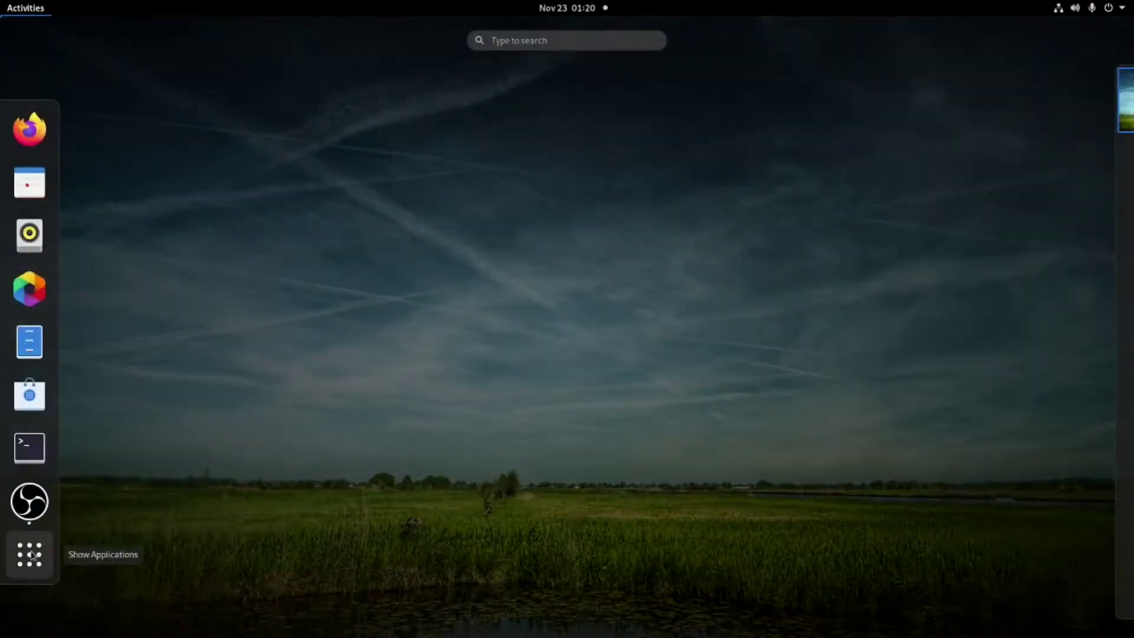
left_click(30, 554)
scroll(868, 437, "down", 1)
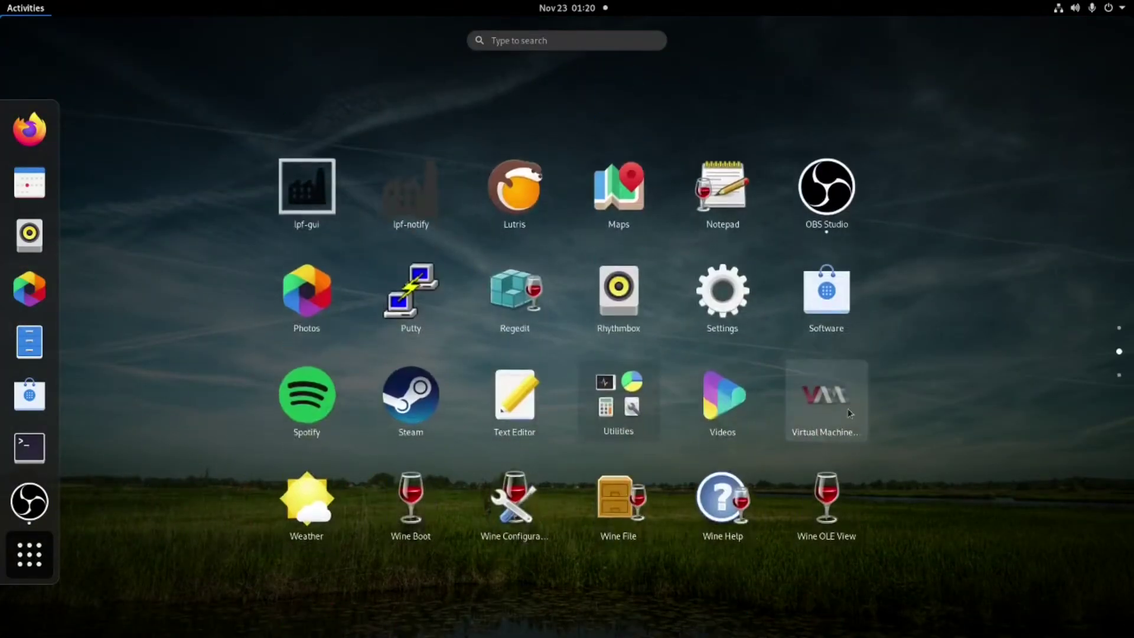
scroll(826, 504, "down", 1)
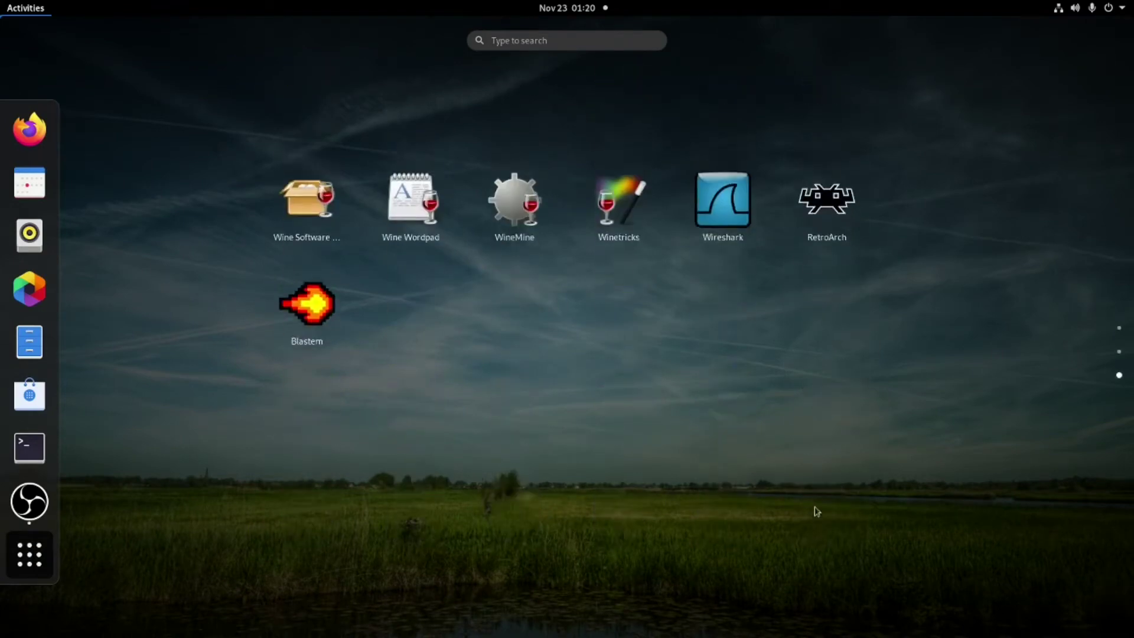
left_click(826, 189)
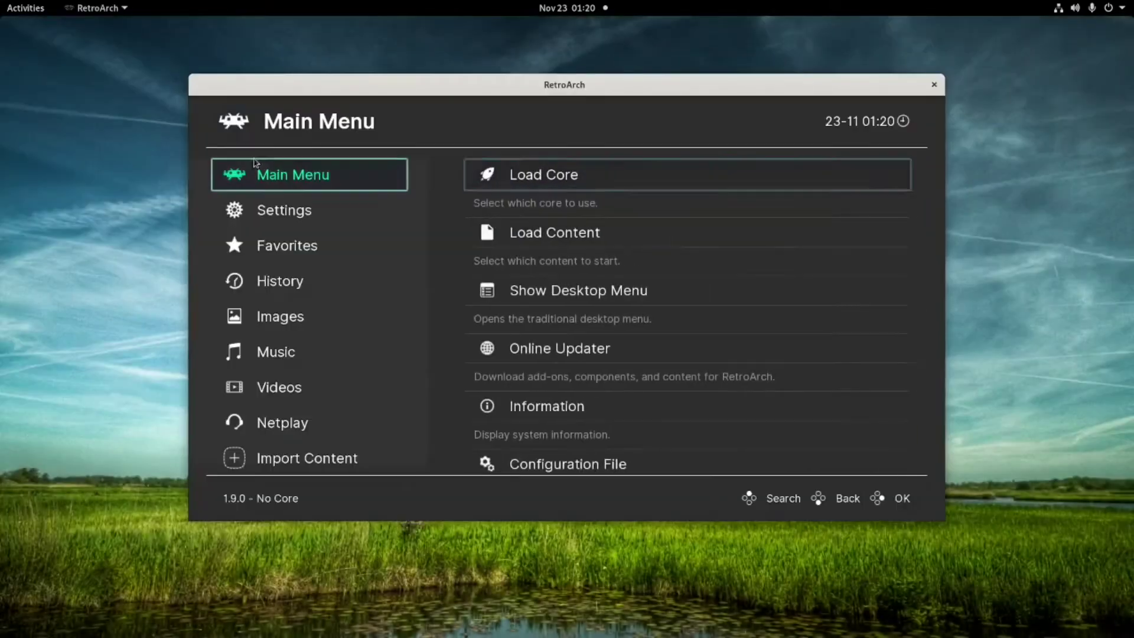
Step: Set the video driver to gl in the Drivers settings and return to the settings overview
left_click(271, 224)
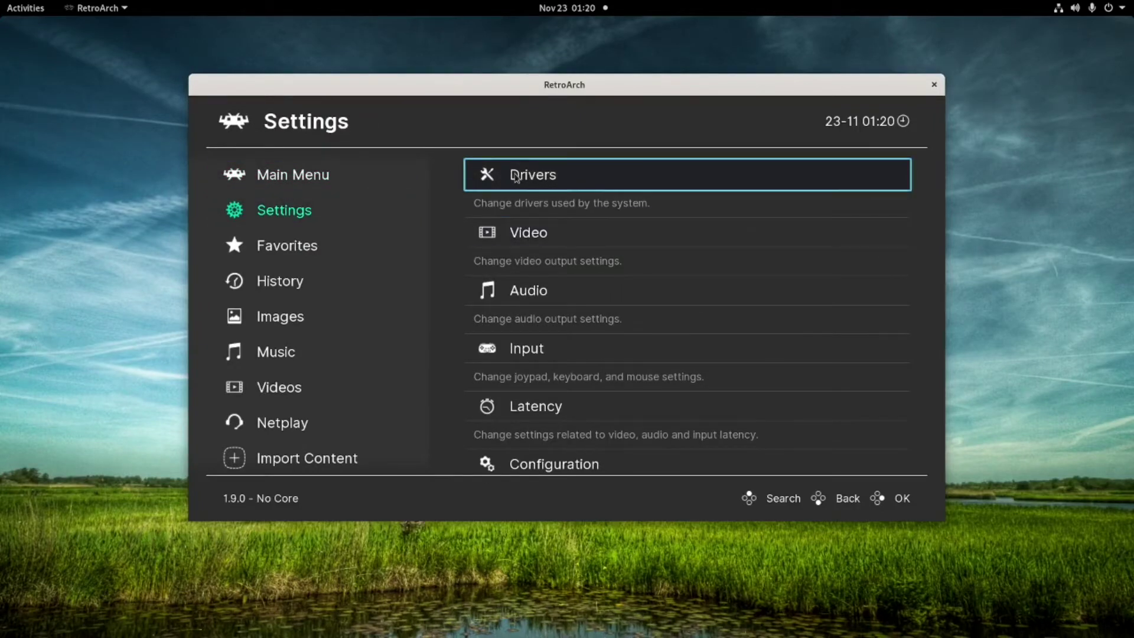
left_click(516, 177)
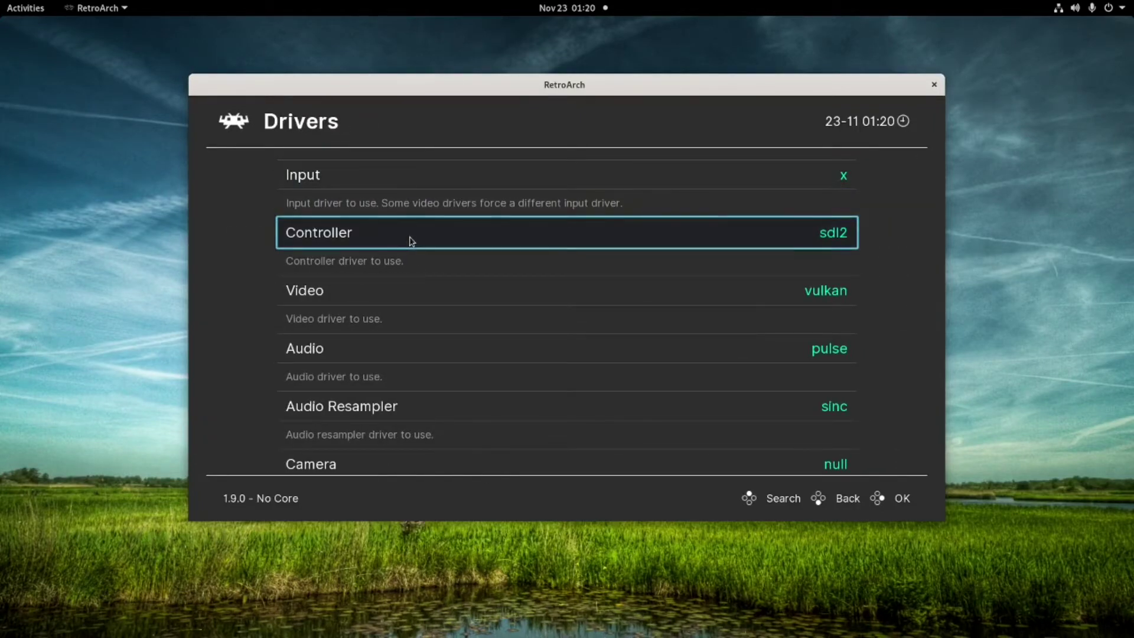
left_click(417, 298)
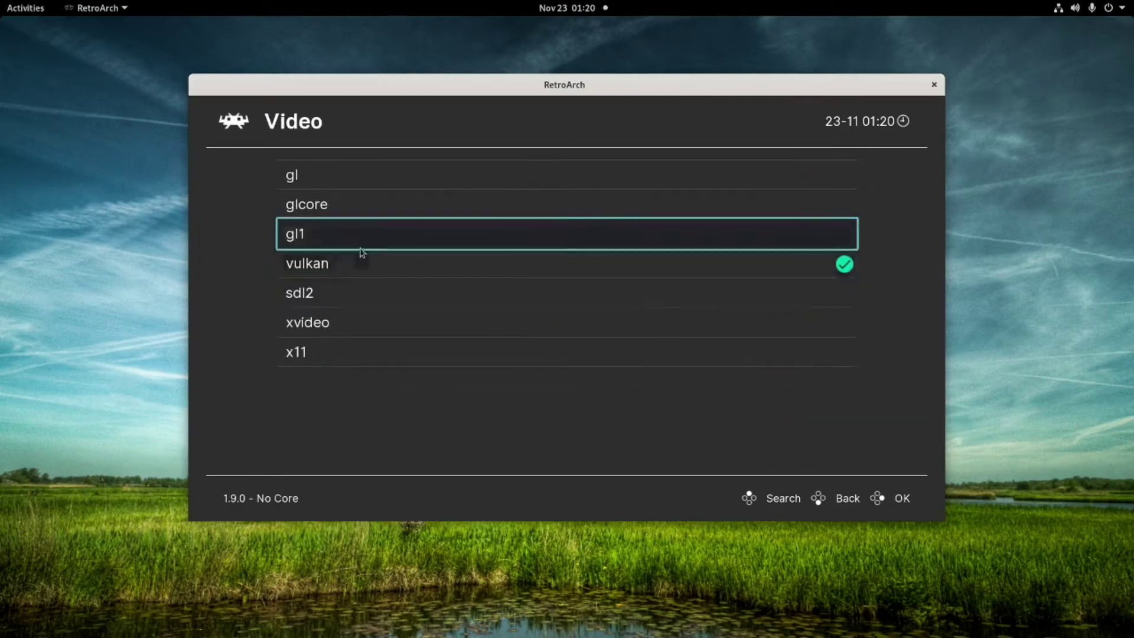
left_click(315, 183)
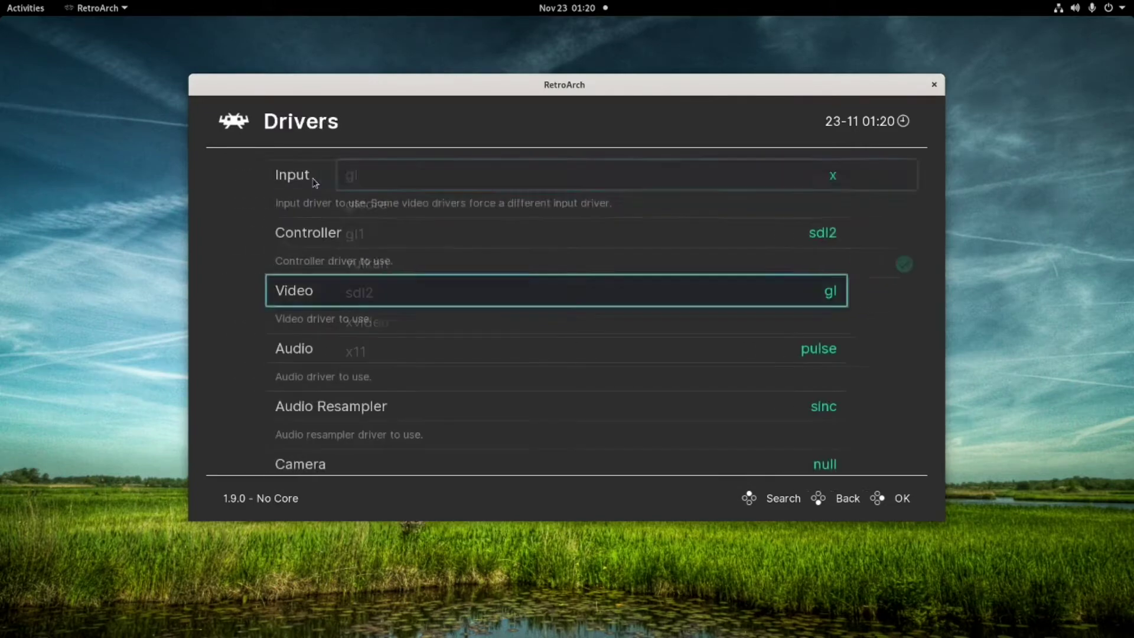
scroll(443, 342, "down", 6)
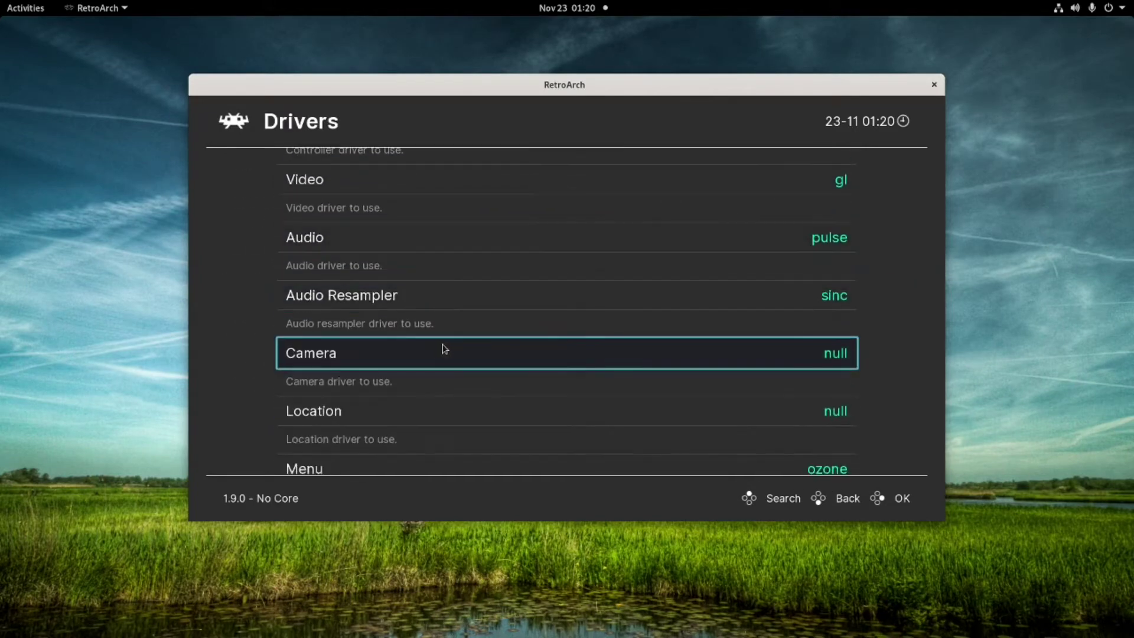
scroll(439, 348, "up", 3)
scroll(436, 307, "up", 3)
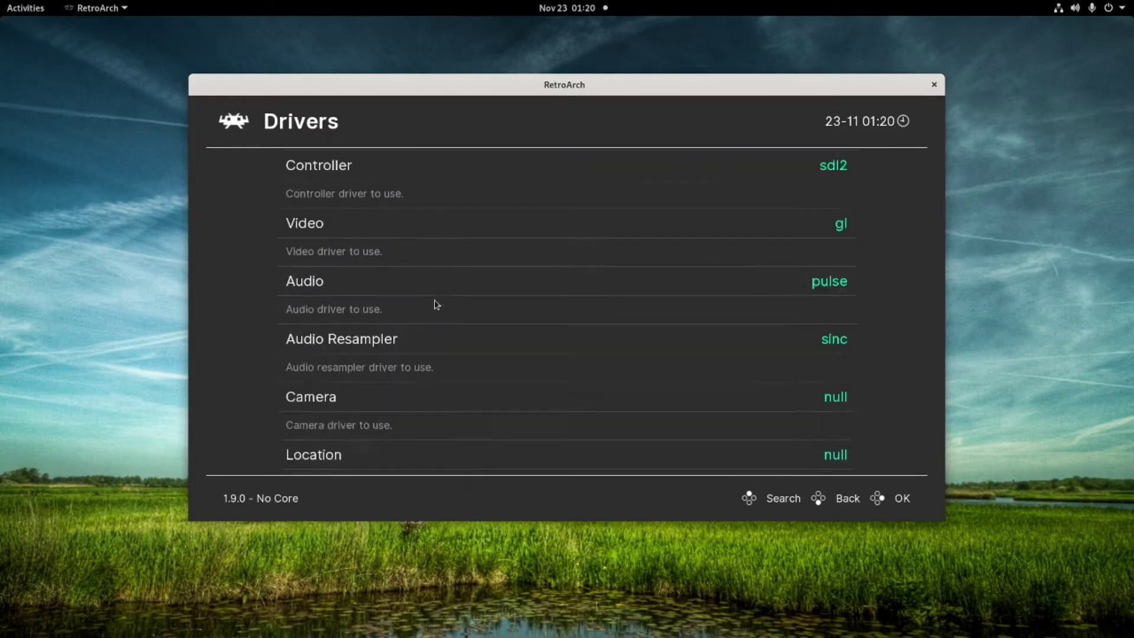
scroll(435, 304, "down", 4)
scroll(383, 272, "up", 3)
scroll(349, 213, "up", 3)
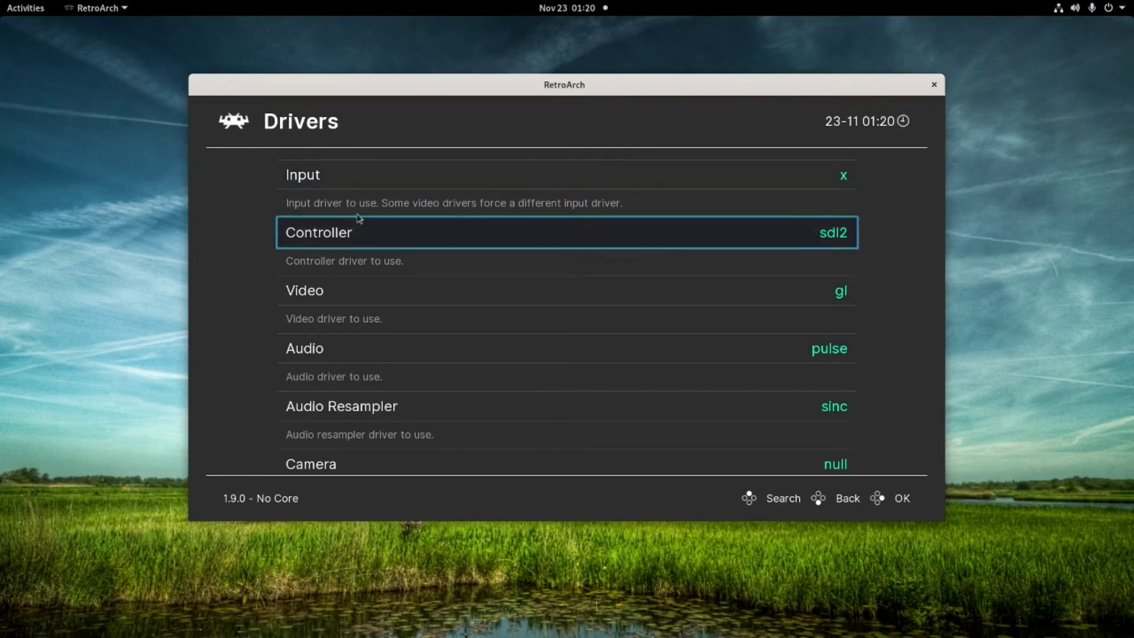
right_click(232, 129)
Step: Reset the core association of "Super Smash Bros. (U) [!]" in the Games playlist and assign the Nintendo 64 (ParaLLEl N64) core
scroll(317, 441, "down", 6)
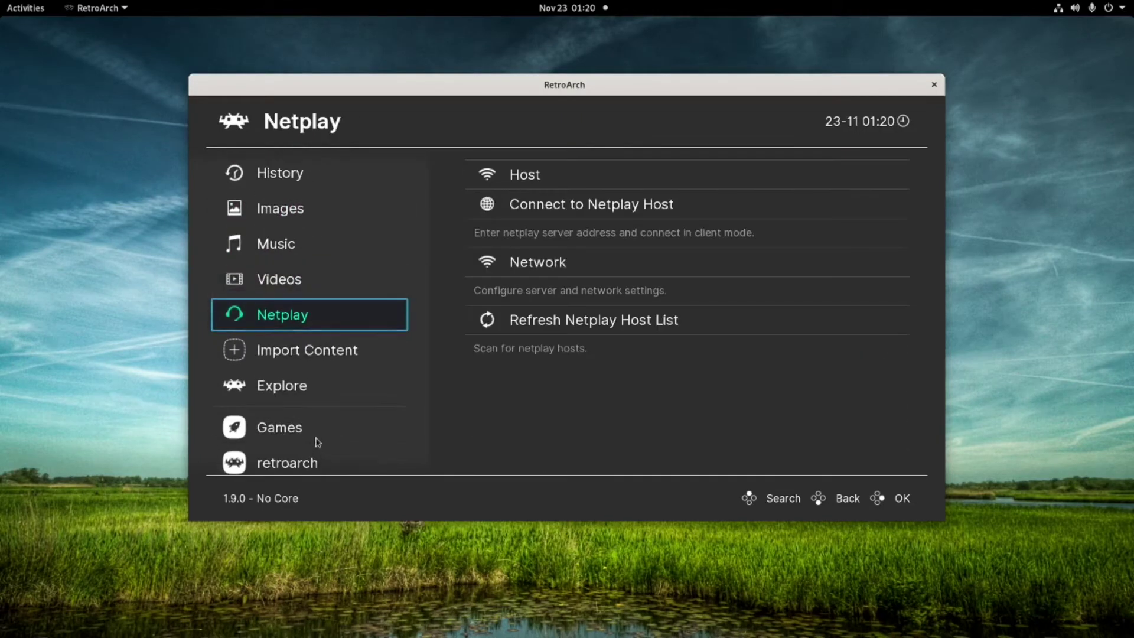
left_click(281, 443)
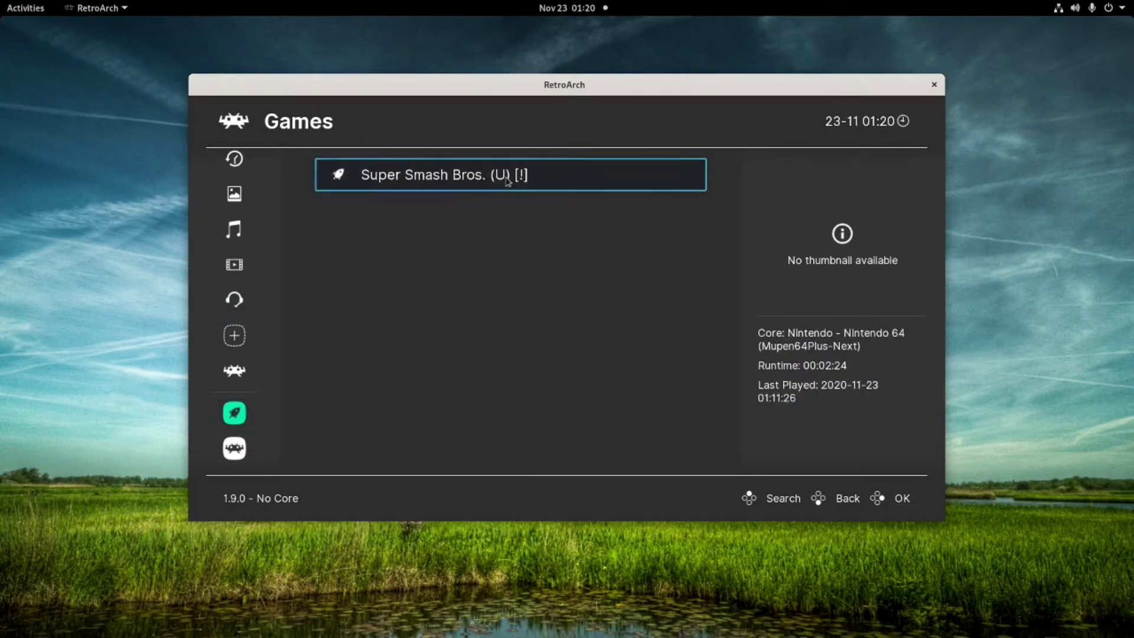
left_click(506, 181)
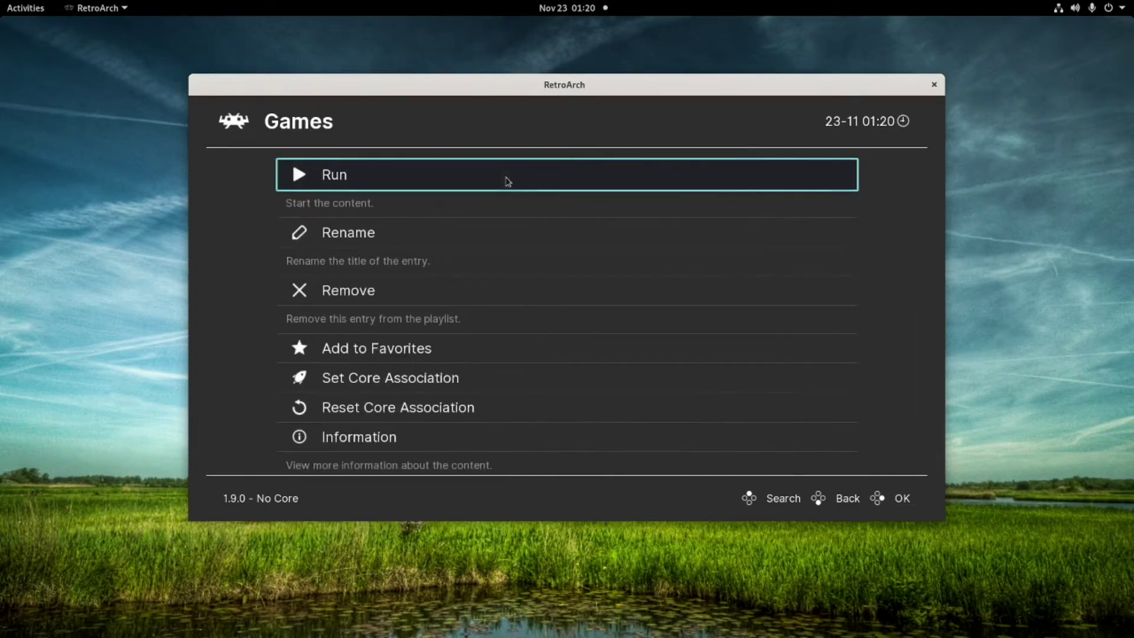
left_click(386, 413)
left_click(373, 379)
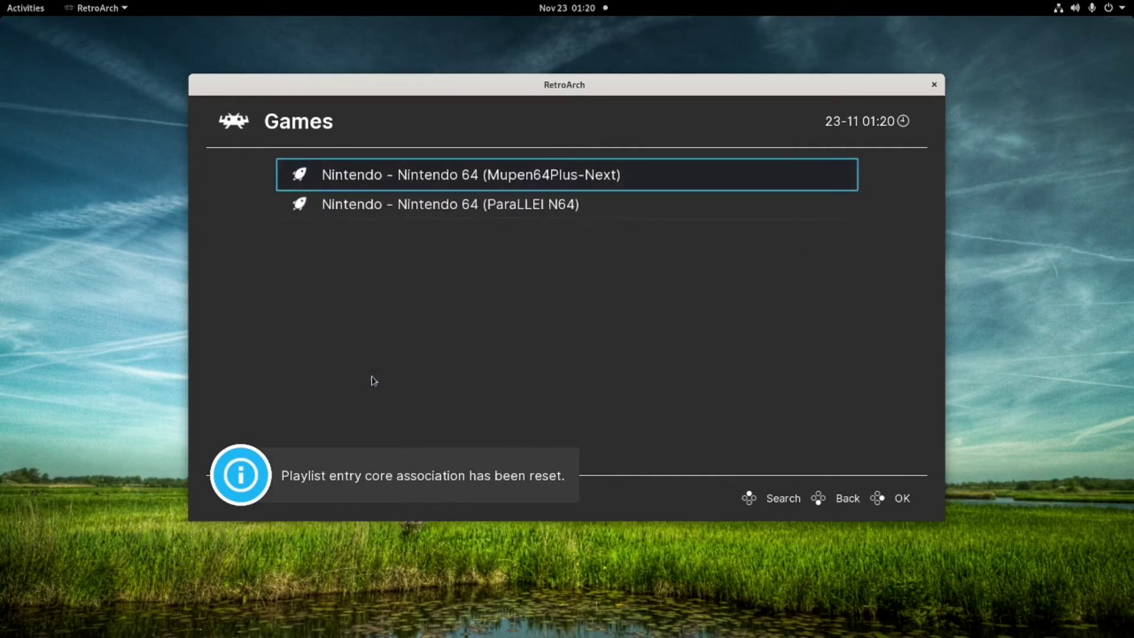
left_click(348, 205)
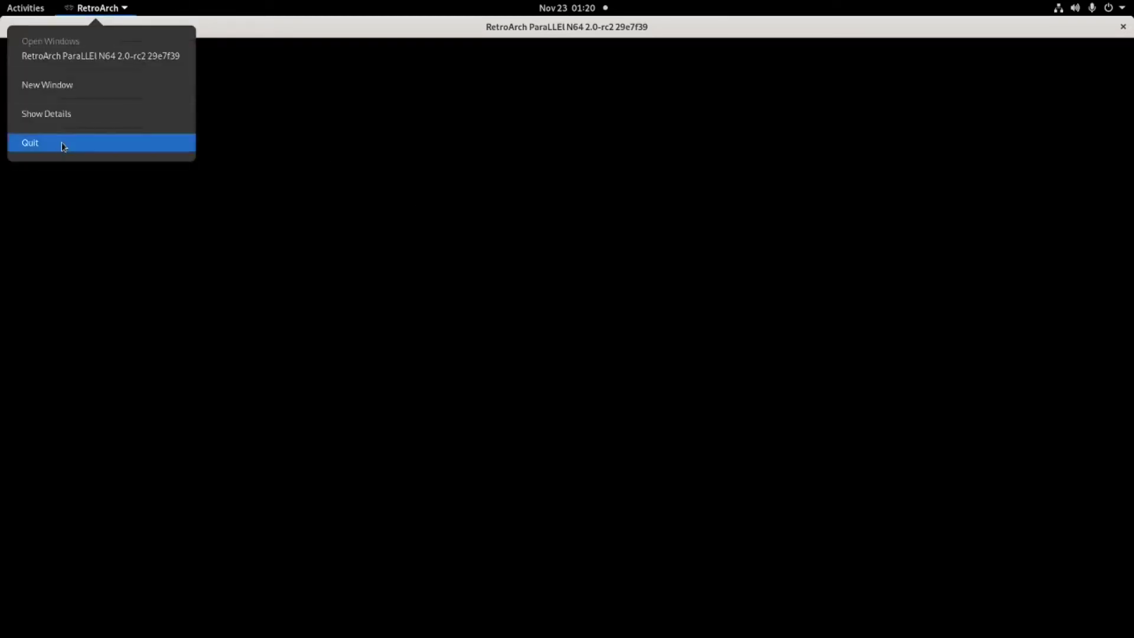
Step: Quit RetroArch and launch BlastEm from the applications overview, dismissing its vsync message
left_click(26, 8)
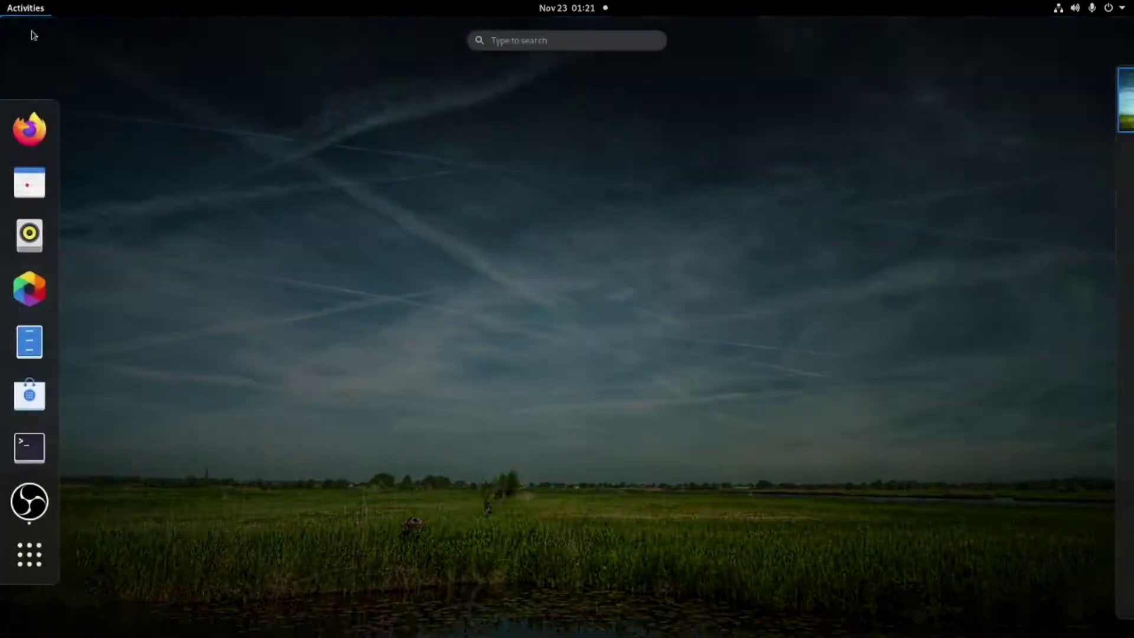
left_click(38, 539)
scroll(687, 508, "down", 1)
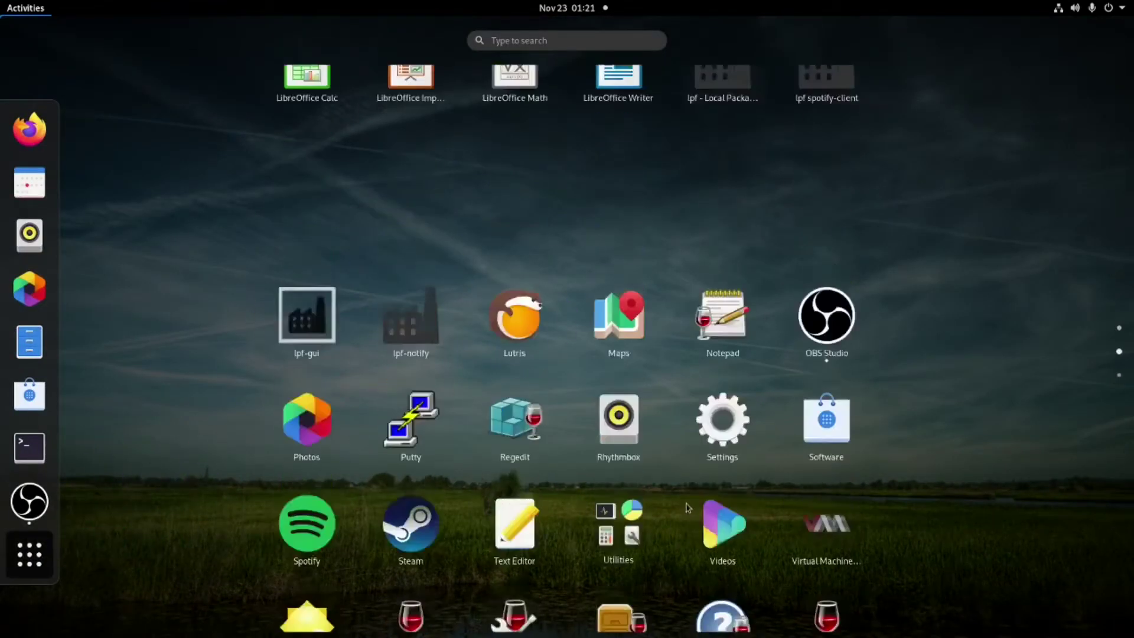
scroll(863, 433, "down", 1)
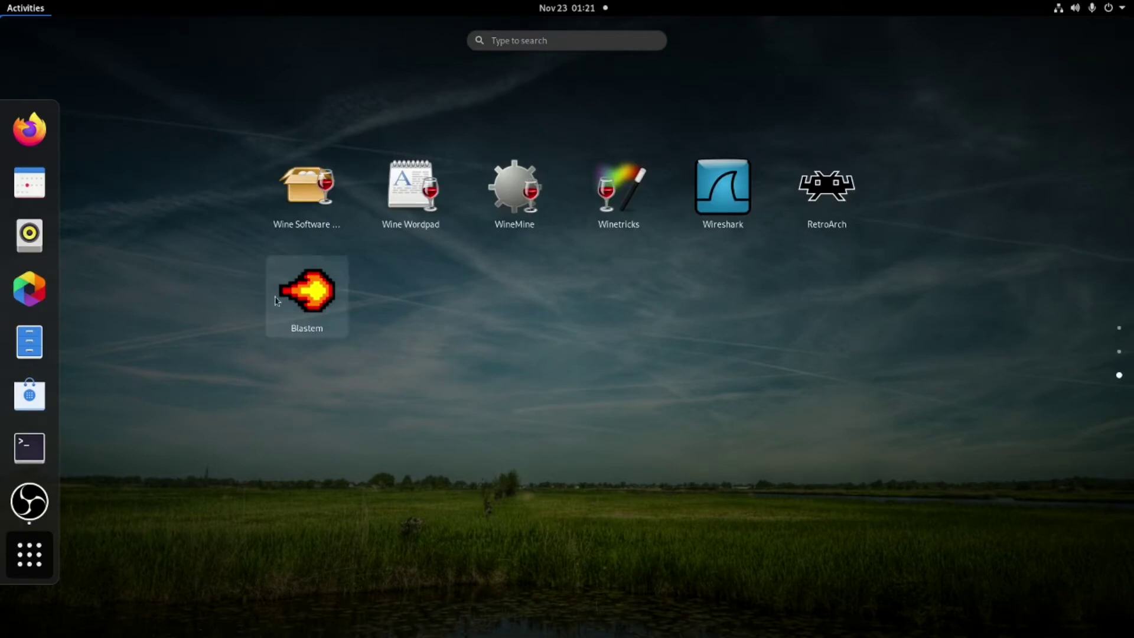
left_click(298, 306)
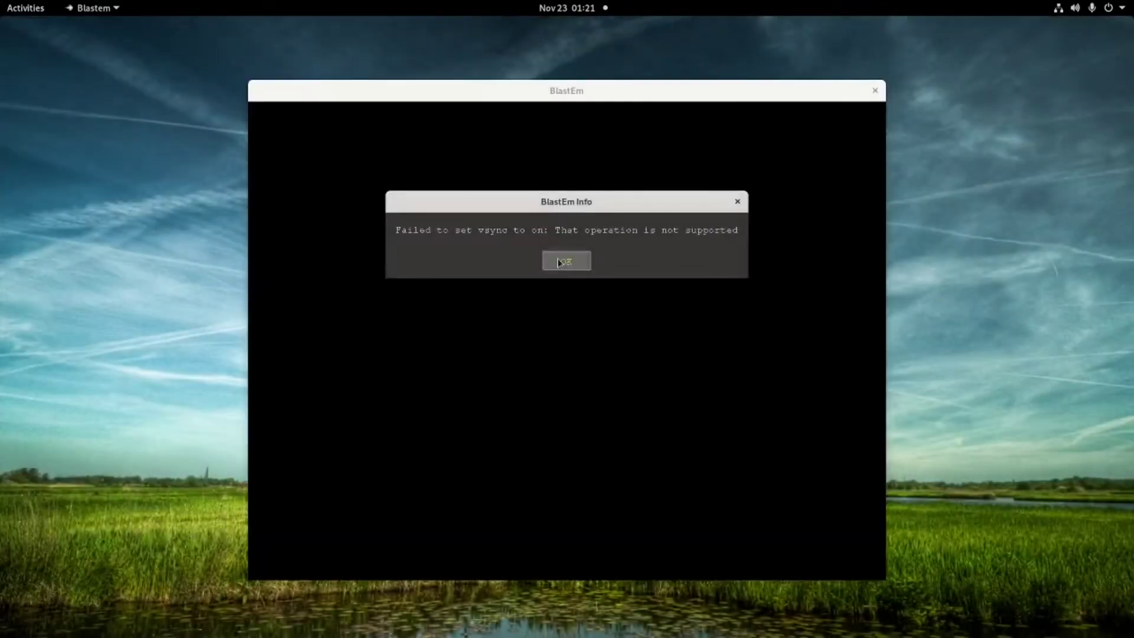
left_click(558, 261)
Step: Load the ROM "Simpsons, The - Bart's Nightmare (JUE) [!].bin" in BlastEm, watch the game start, and close the emulator
left_click(547, 283)
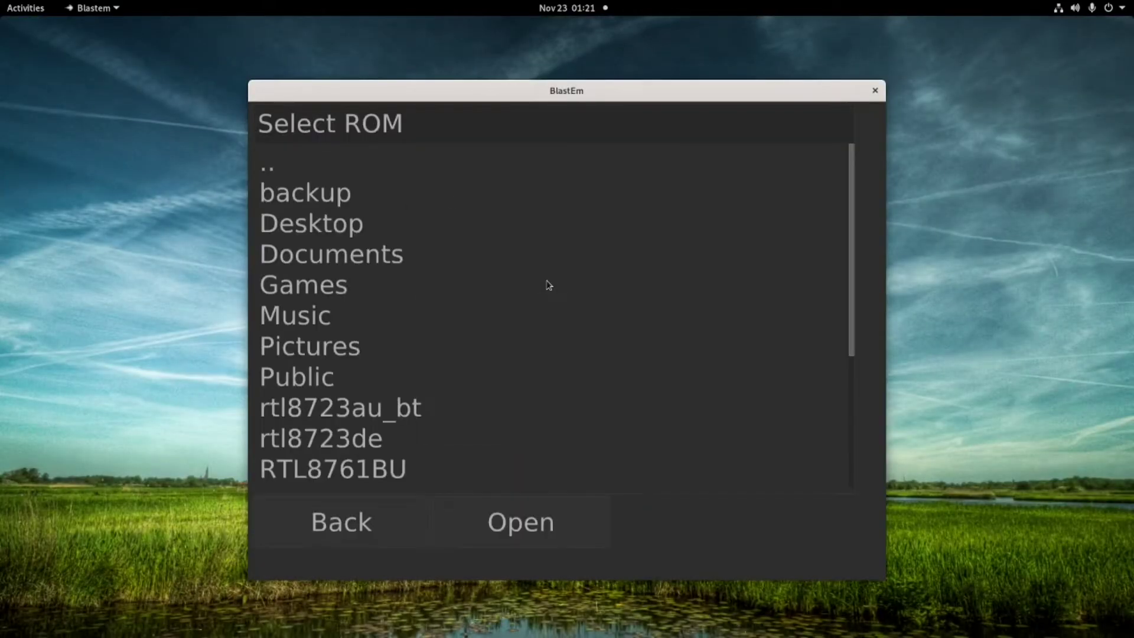
scroll(307, 266, "down", 5)
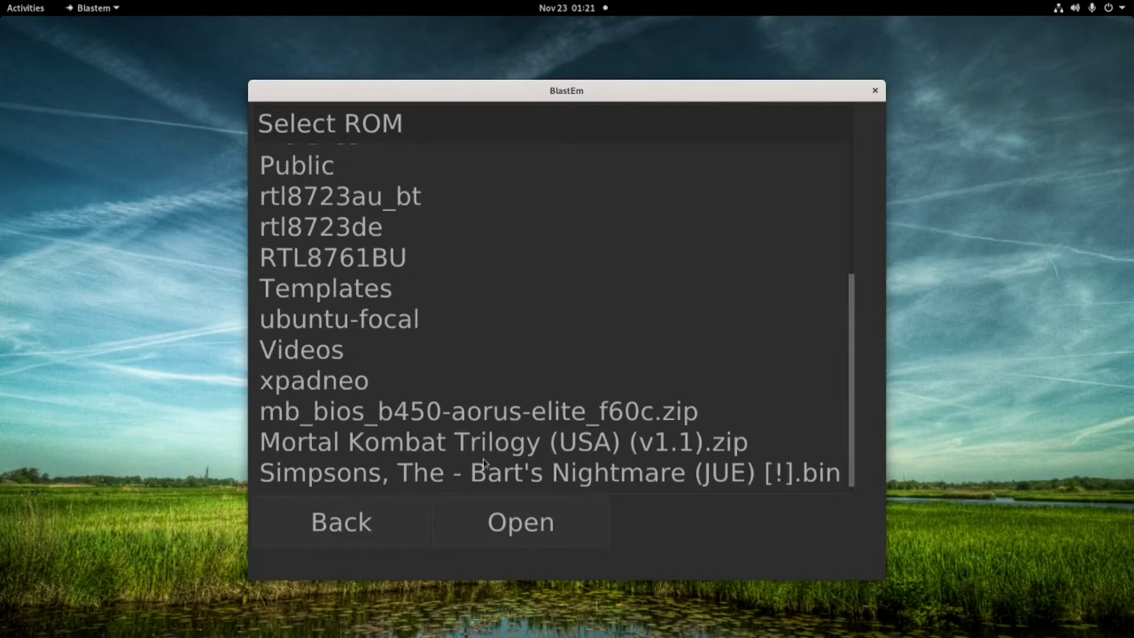
left_click(363, 475)
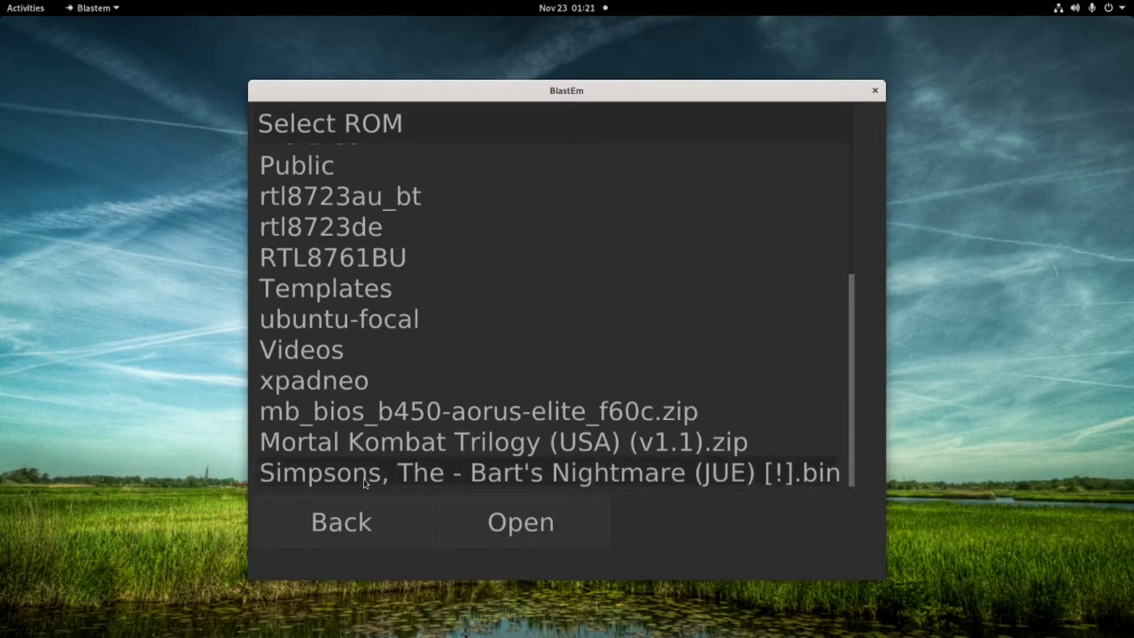
left_click(499, 522)
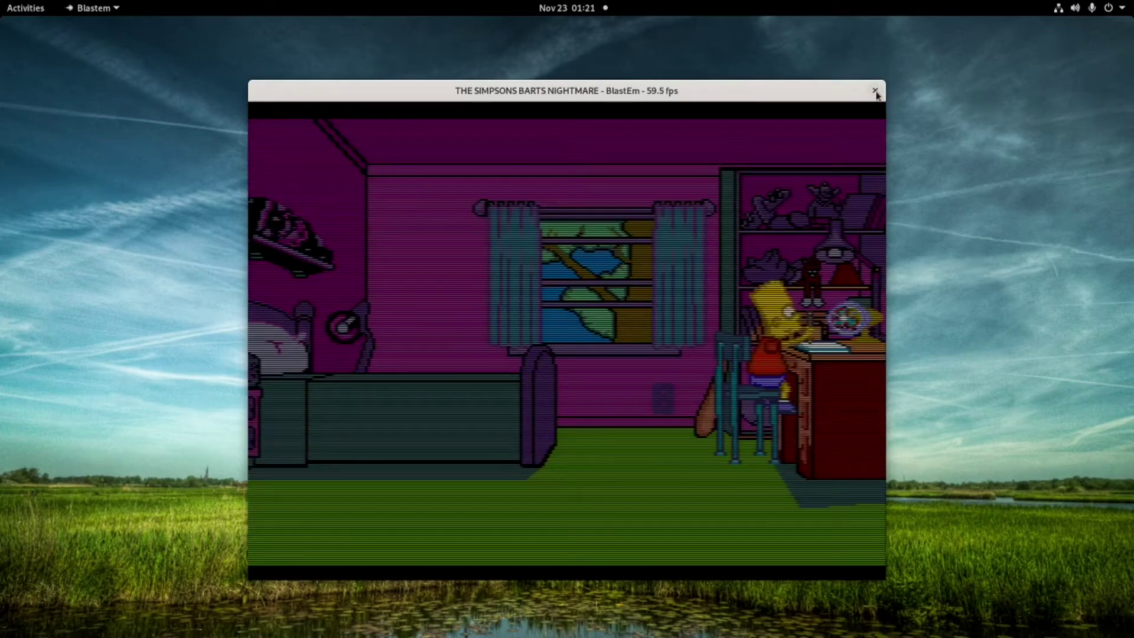
left_click(875, 90)
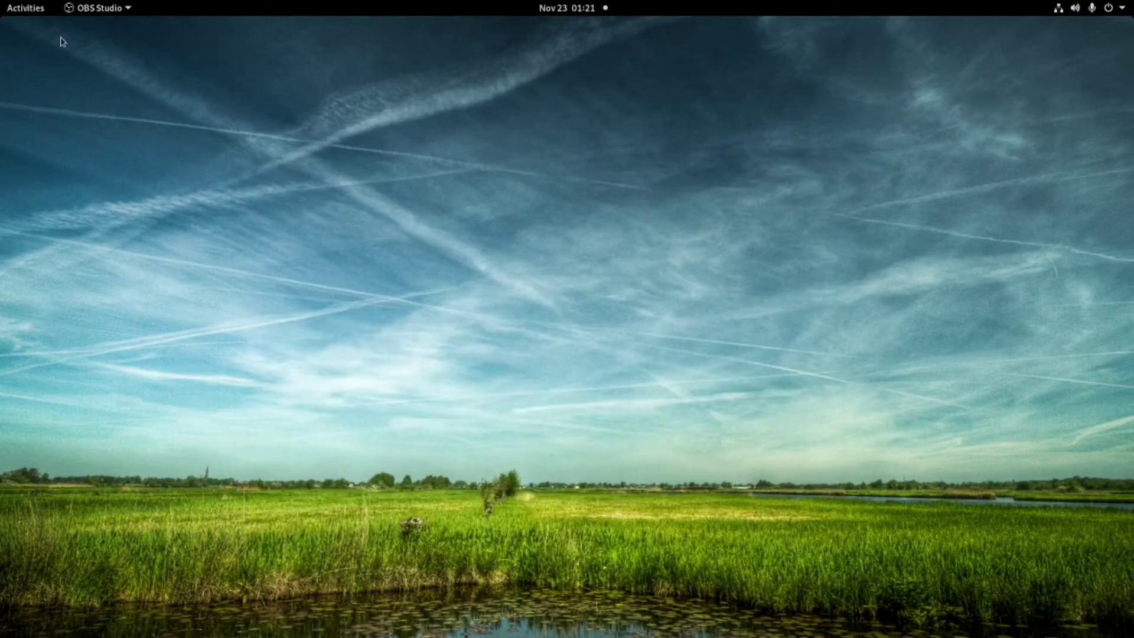
left_click(17, 11)
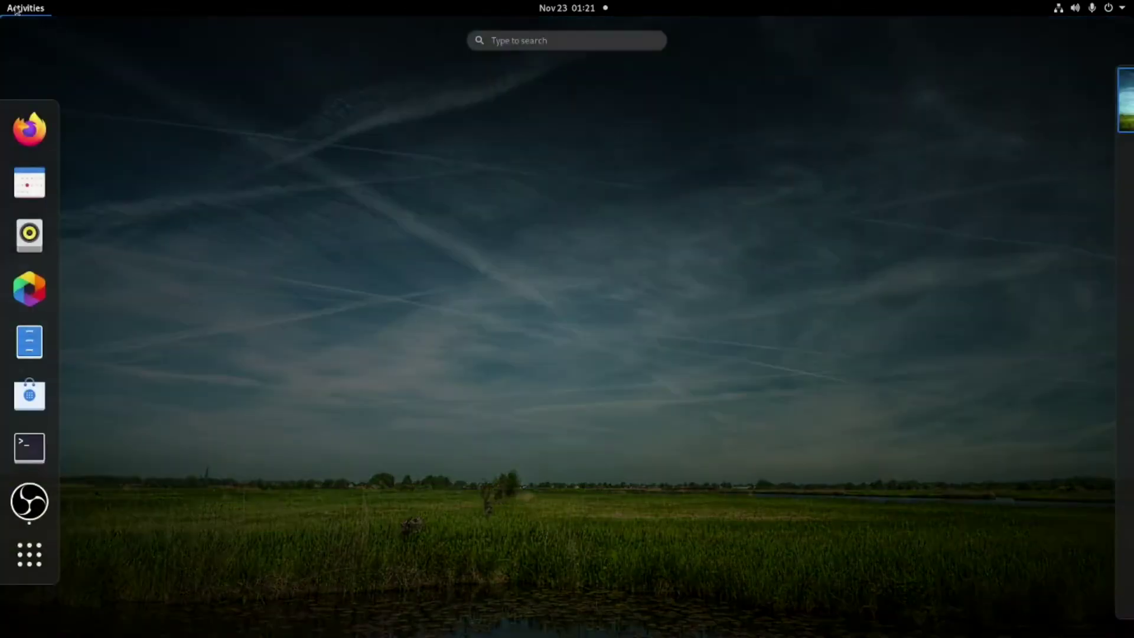
left_click(342, 366)
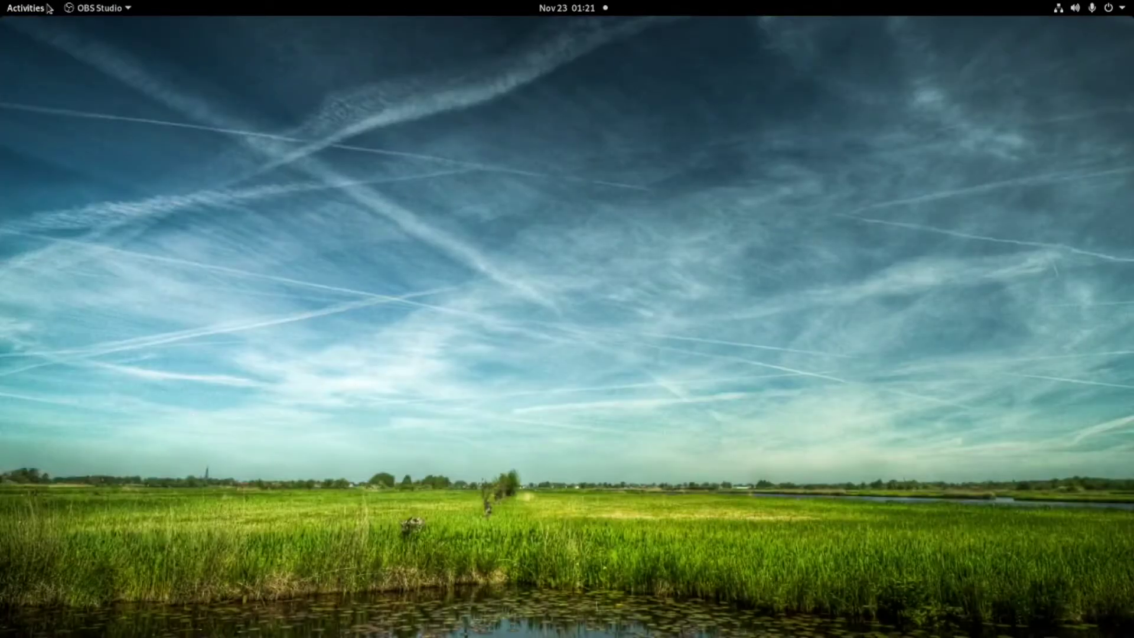
left_click(37, 10)
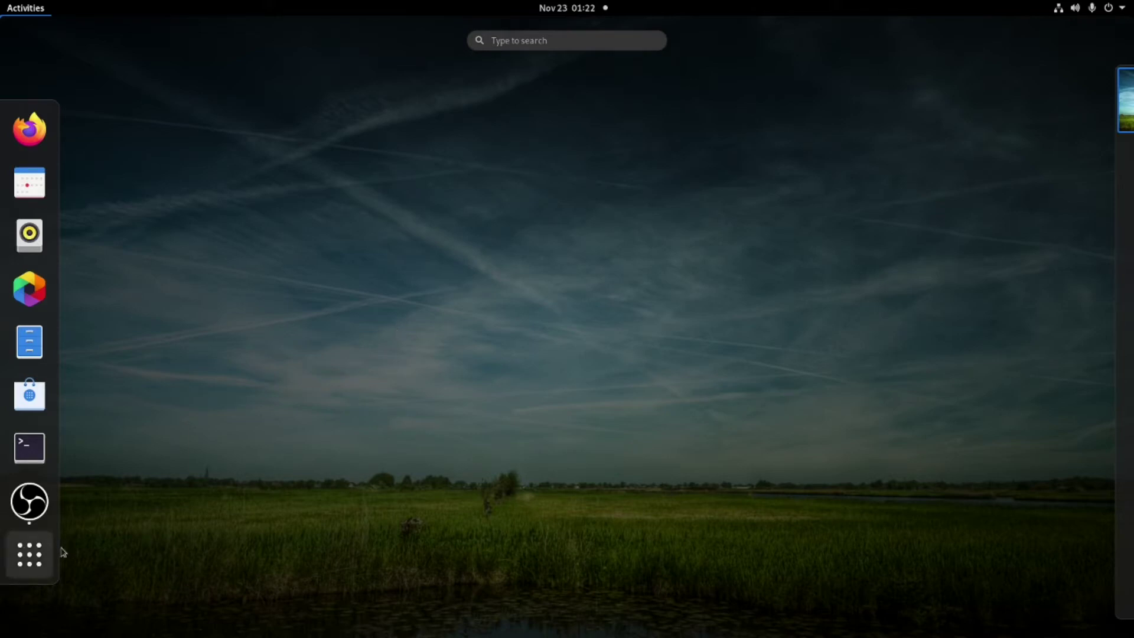
left_click(46, 562)
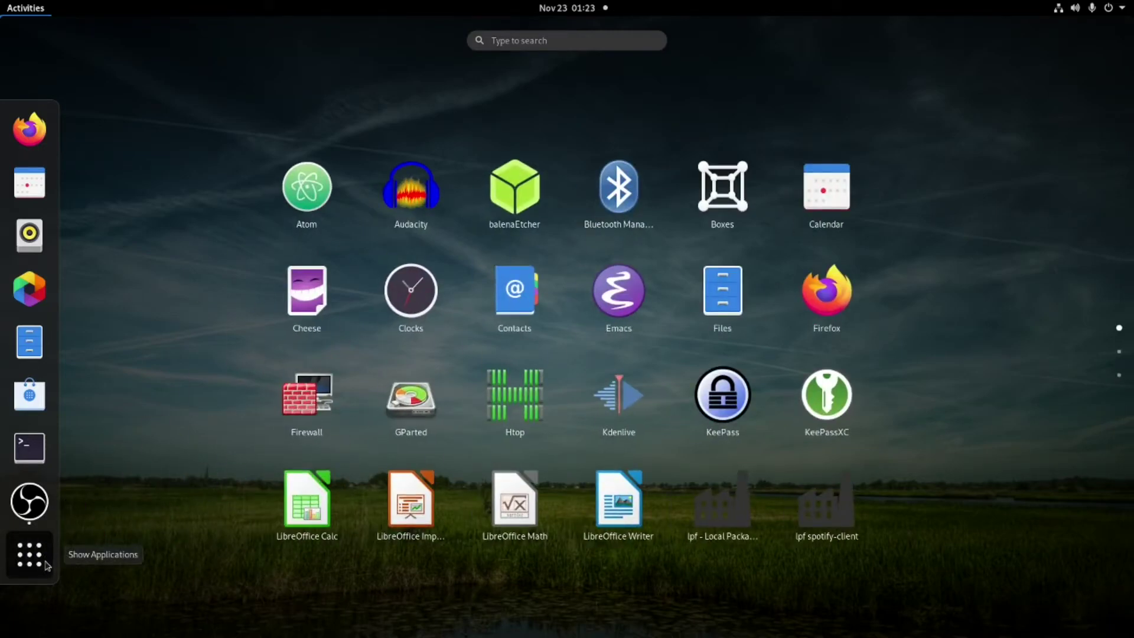
left_click(48, 565)
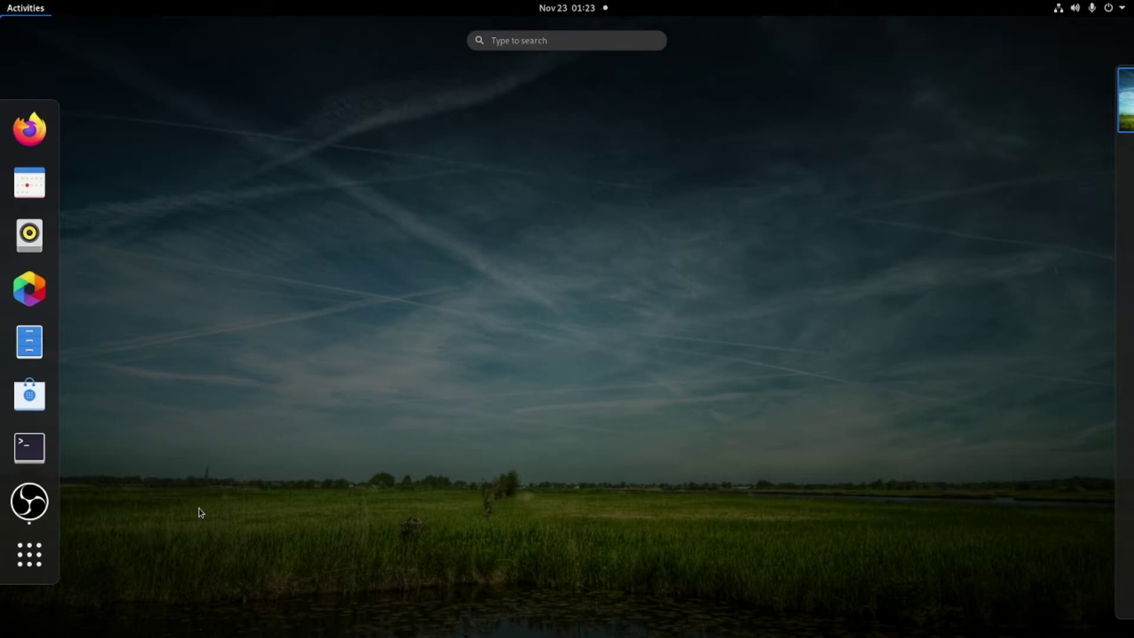
left_click(33, 558)
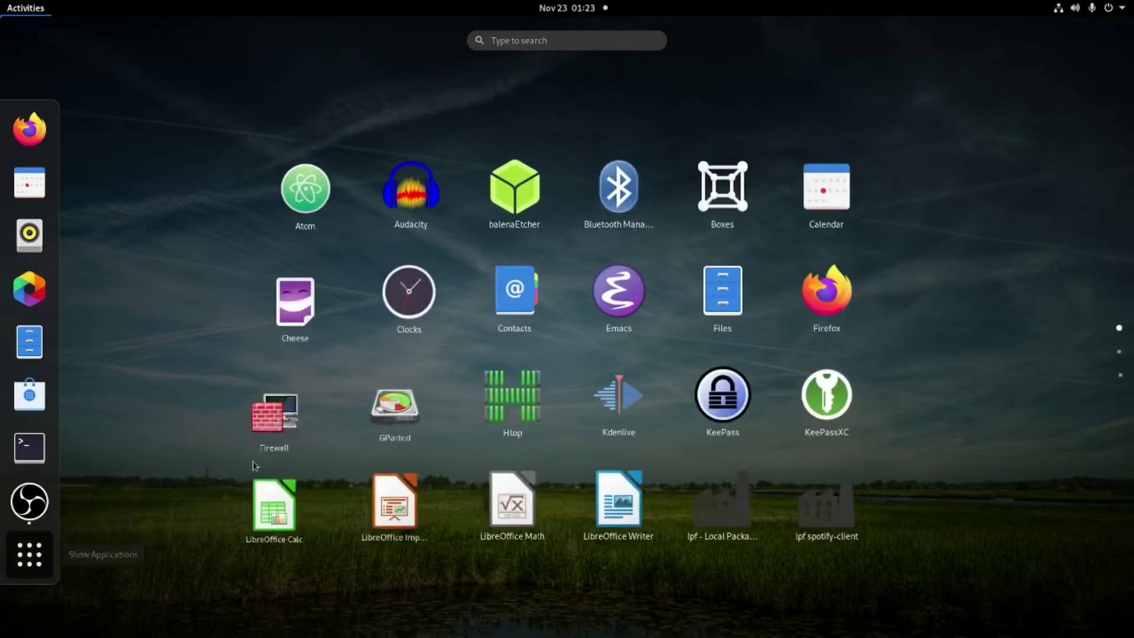
Step: Launch RetroArch from the applications overview and look through its sections down to the Games and retroarch playlists
scroll(885, 436, "down", 2)
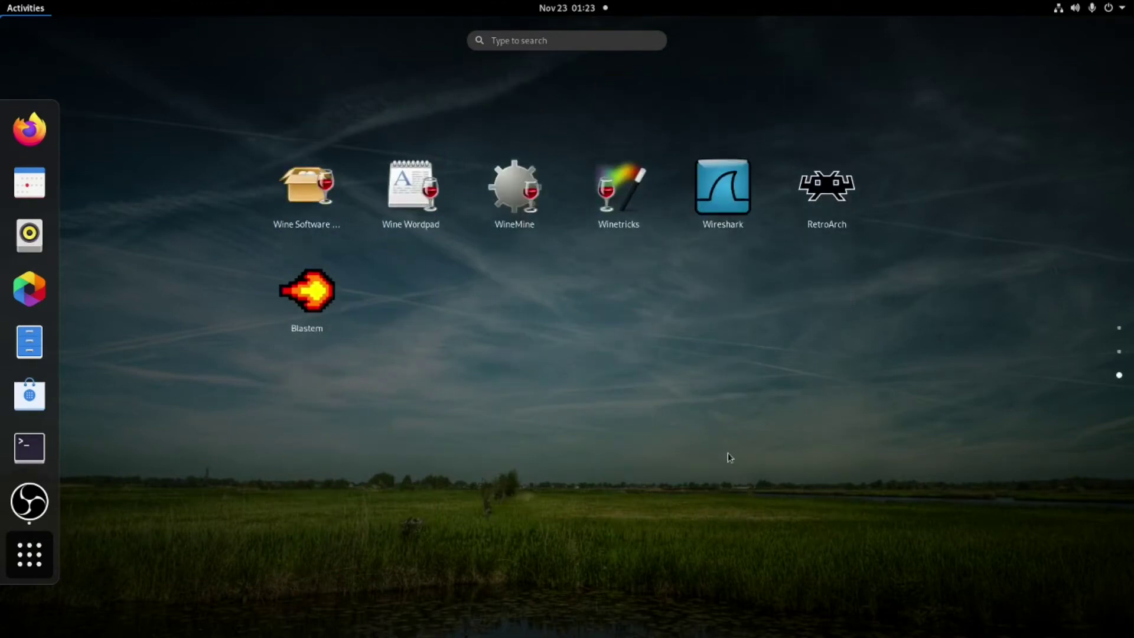
left_click(834, 184)
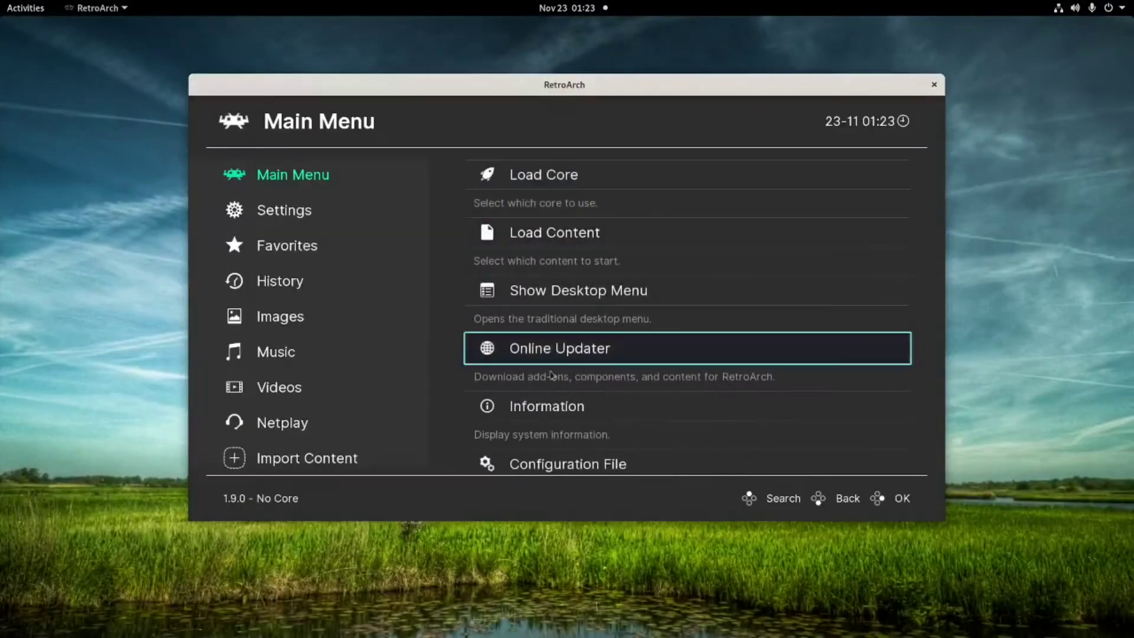
key("Down")
key("Left")
key("Down")
key("Down")
key("Down")
key("Down")
key("Down")
key("Down")
key("Down")
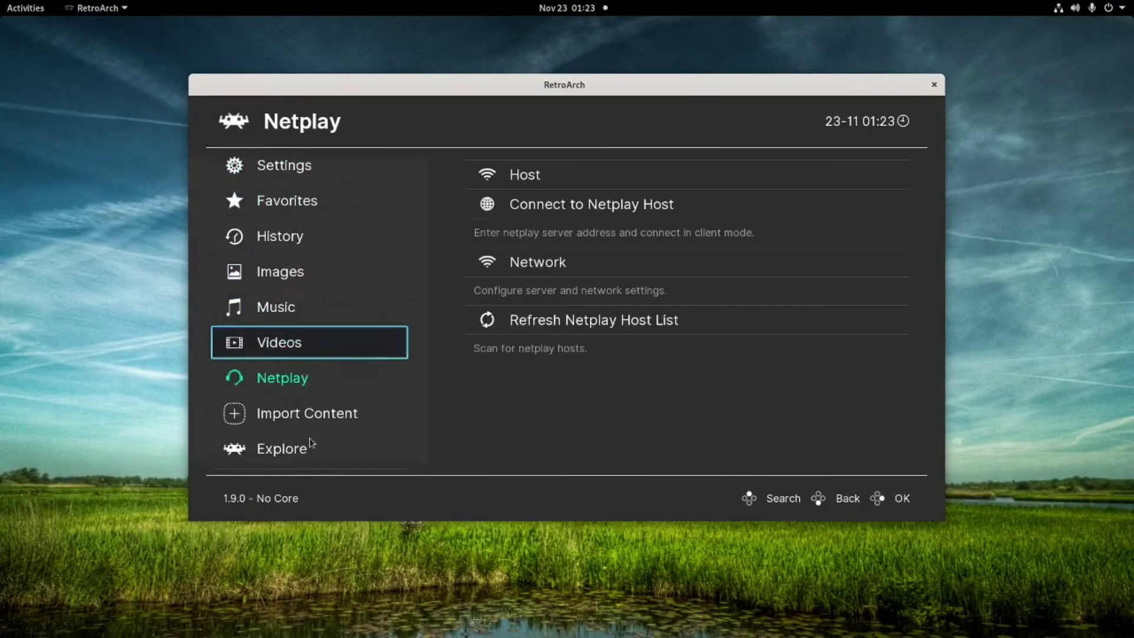
key("Down")
key("Down")
key("Up")
key("Up")
key("Up")
key("Up")
key("Up")
key("Up")
key("Up")
key("Up")
key("Up")
key("Up")
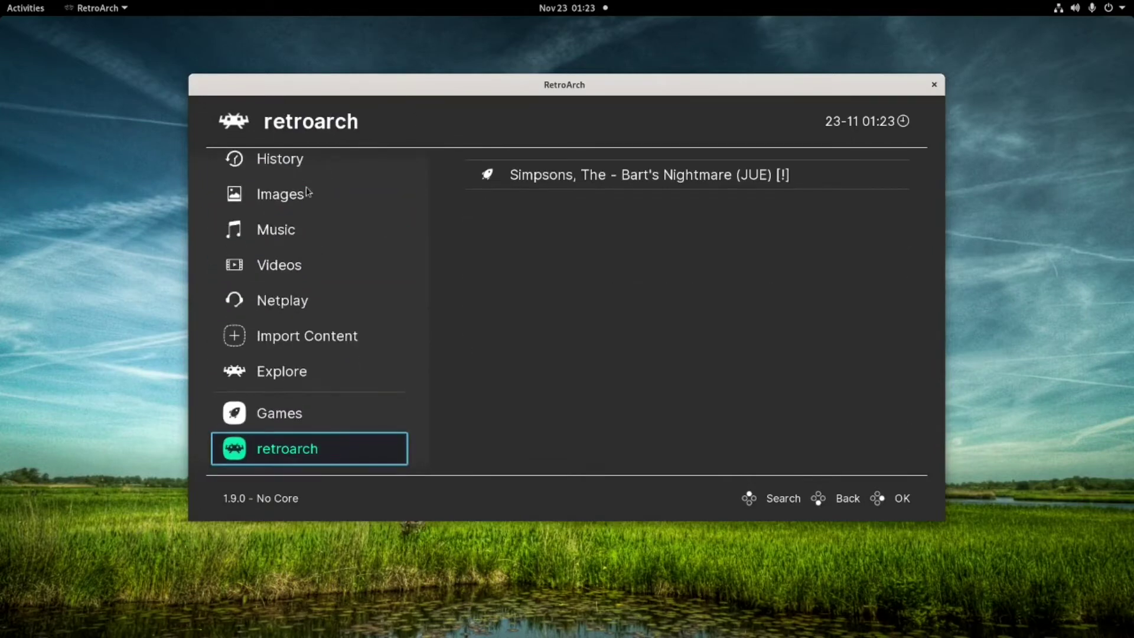
key("Up")
key("Up")
key("Up")
key("Up")
key("Up")
key("Up")
key("Up")
key("Up")
key("Up")
Step: Set the video driver to vulkan in the Drivers settings and return to the settings overview
left_click(274, 211)
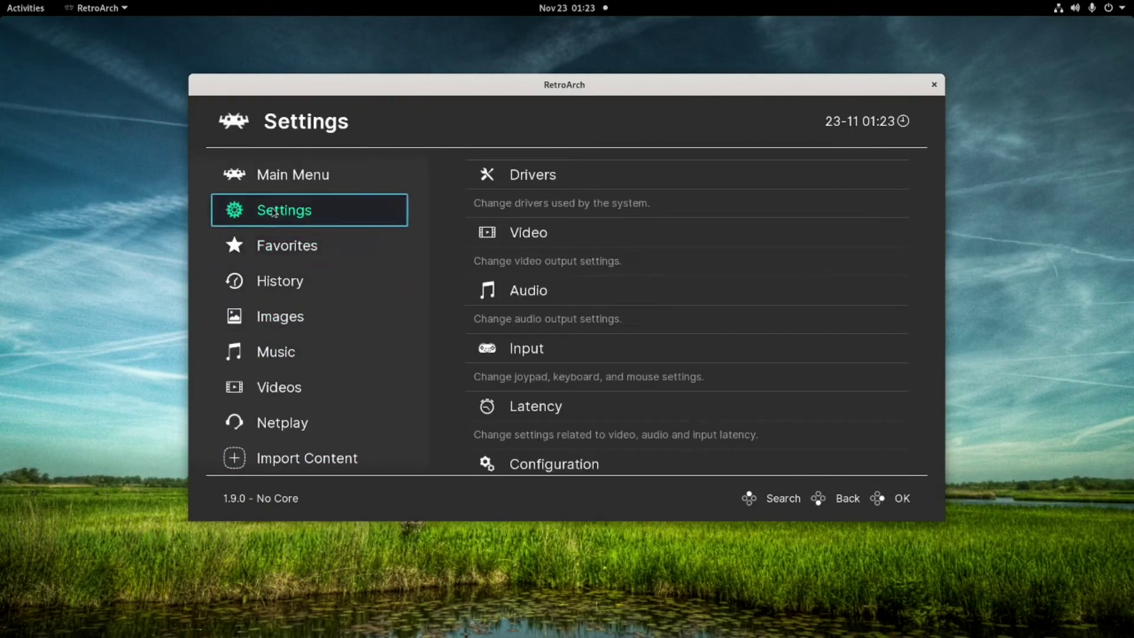
left_click(539, 191)
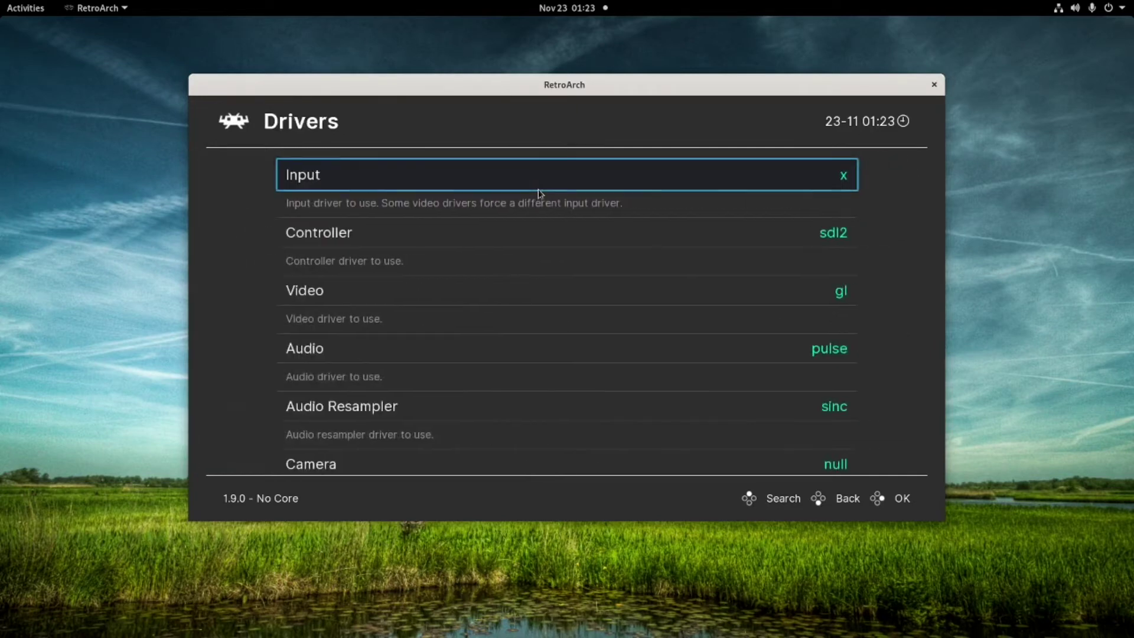
left_click(506, 288)
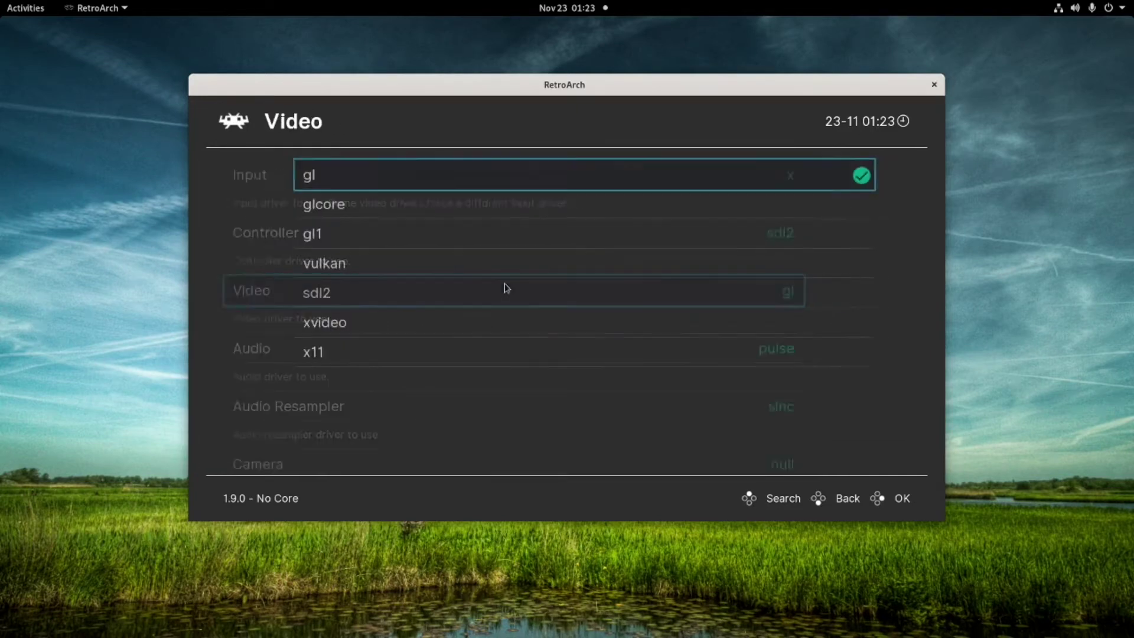
left_click(375, 261)
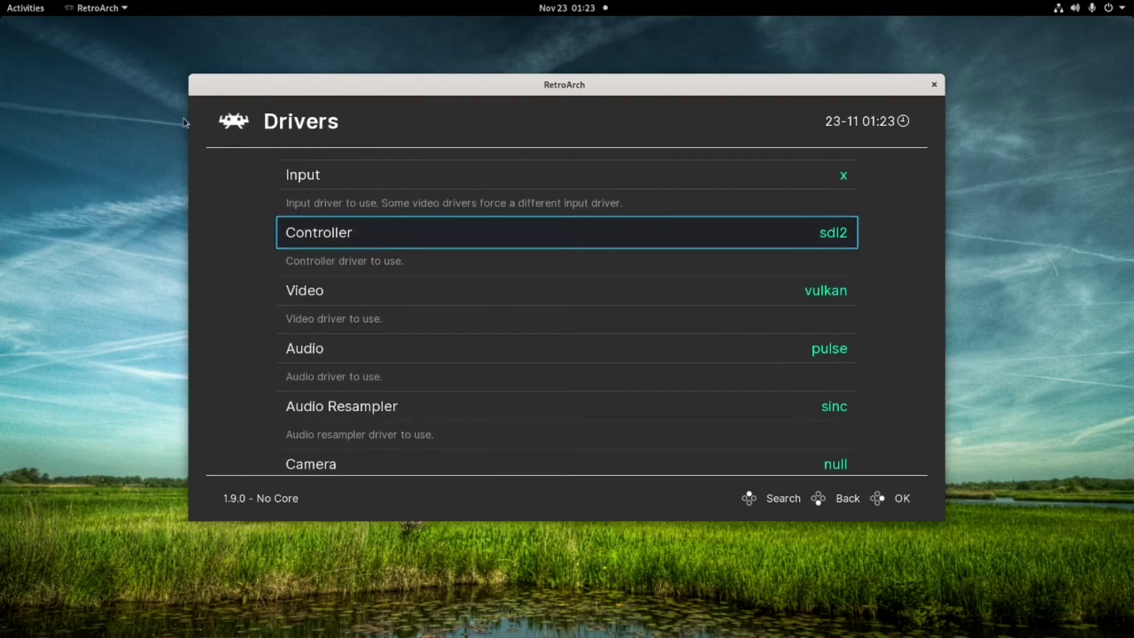
key("BackSpace")
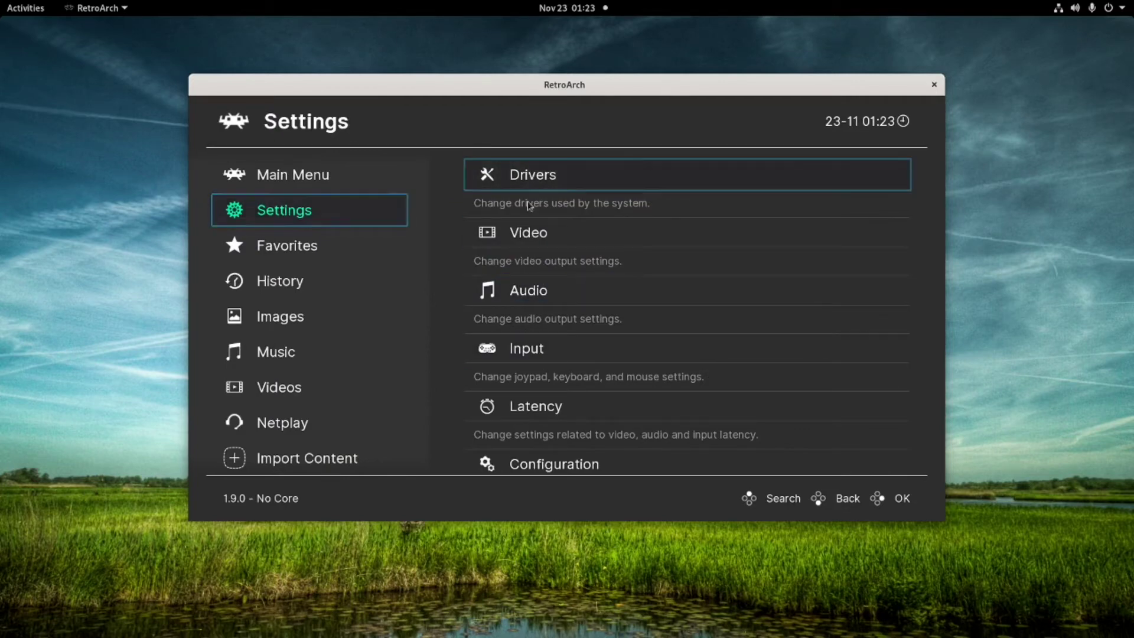
Step: Try to run "Super Smash Bros. (U) [!]" from the Games playlist with the vulkan video driver
left_click(280, 316)
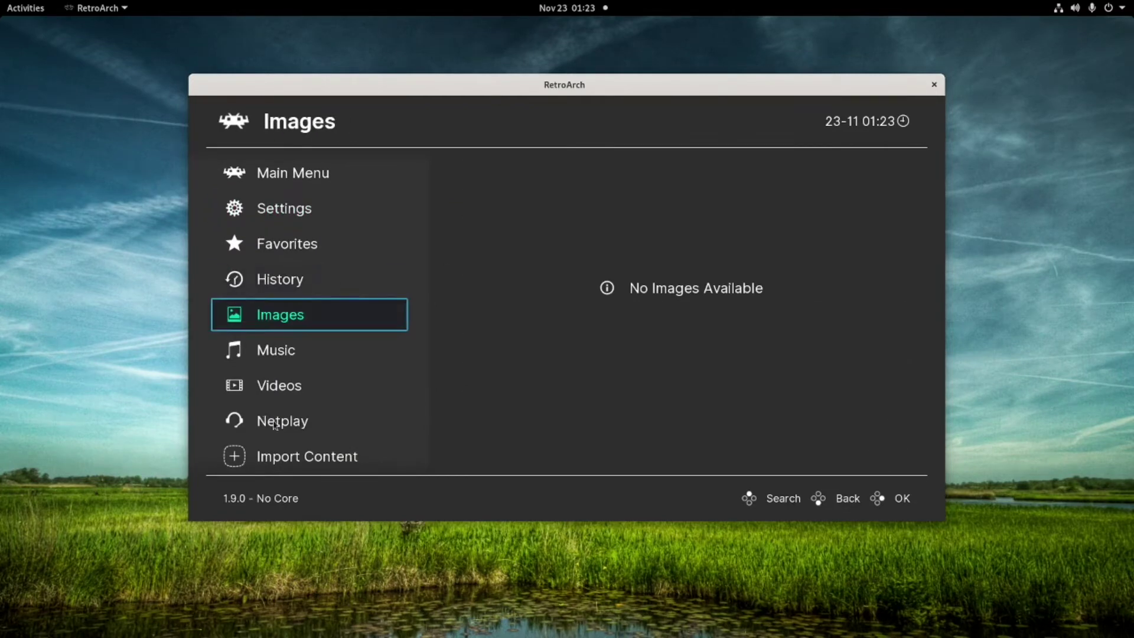
scroll(274, 425, "down", 7)
scroll(282, 420, "up", 1)
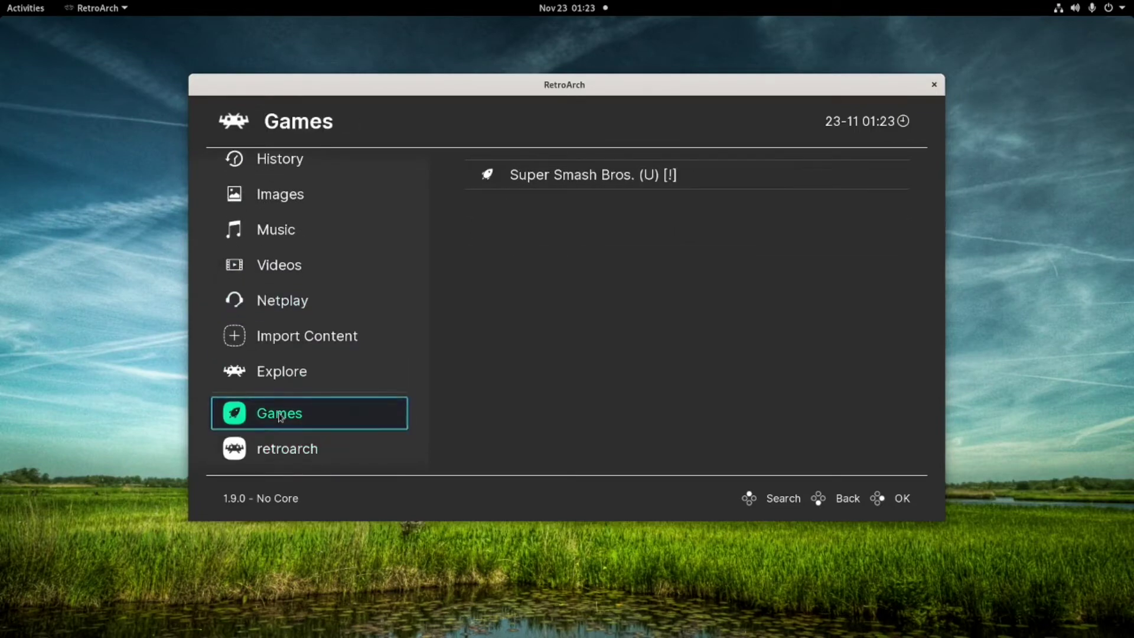
left_click(497, 175)
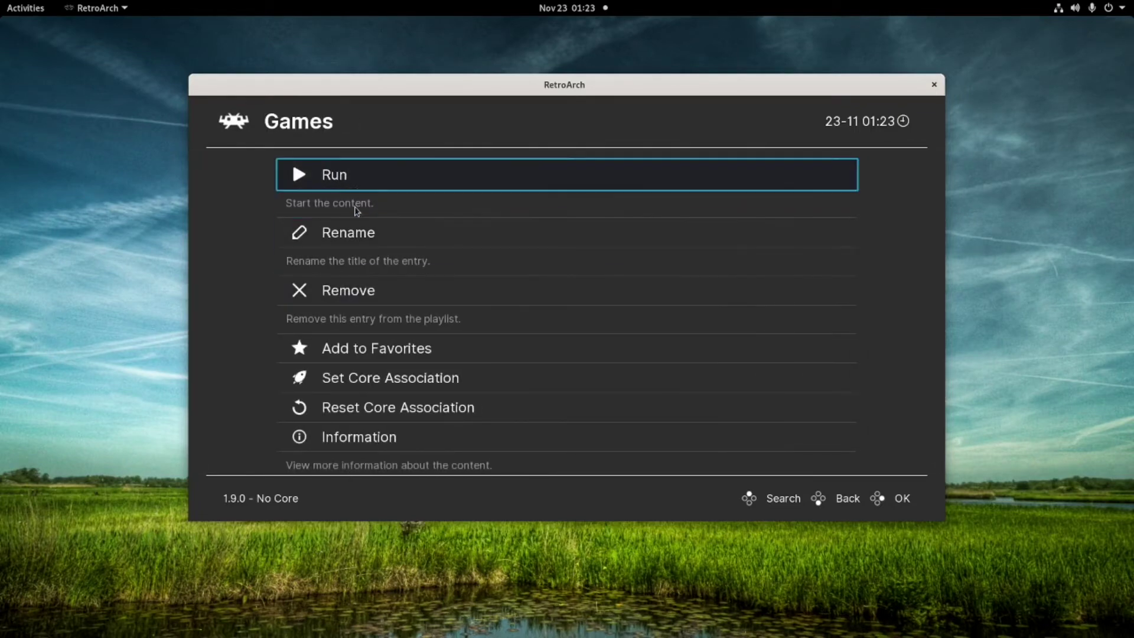
left_click(357, 189)
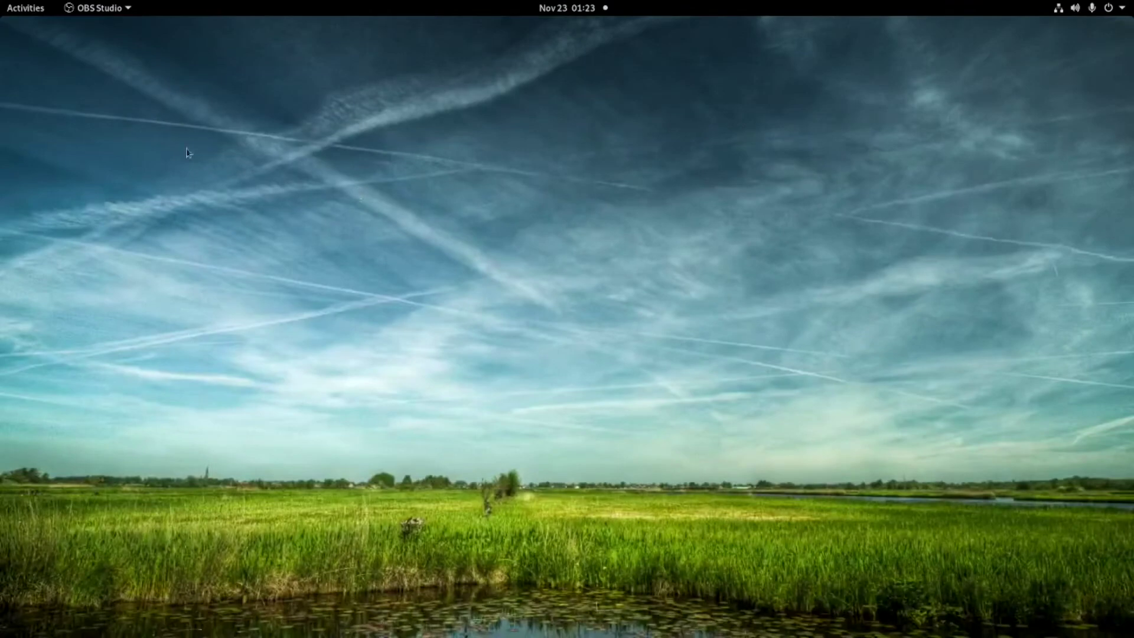
Step: Relaunch RetroArch from the applications overview
left_click(30, 10)
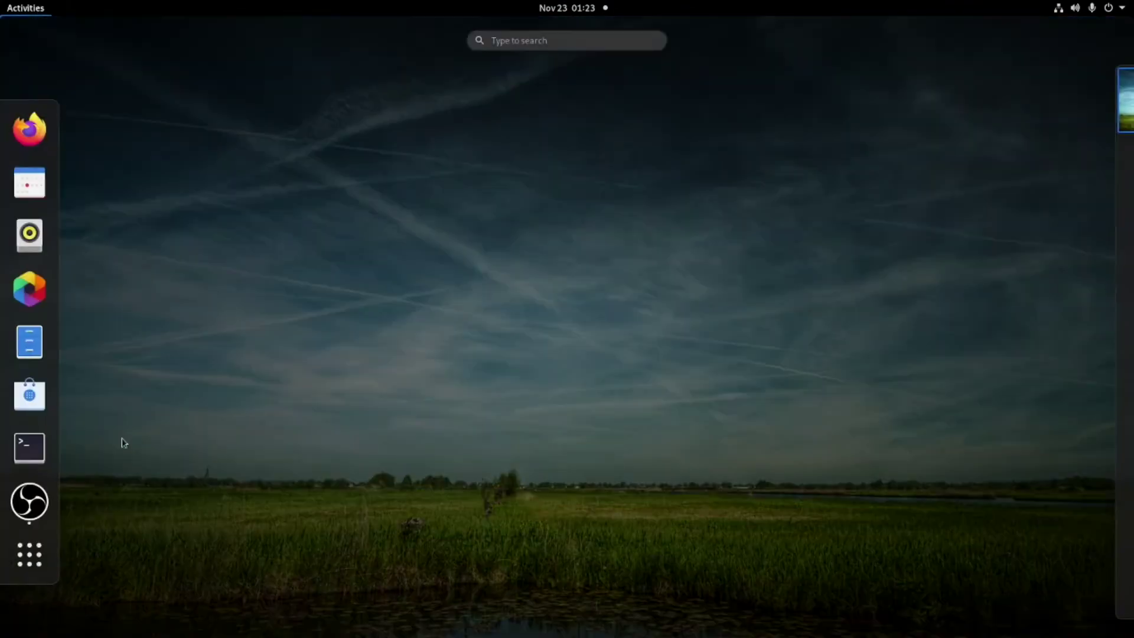
left_click(48, 578)
scroll(624, 502, "down", 1)
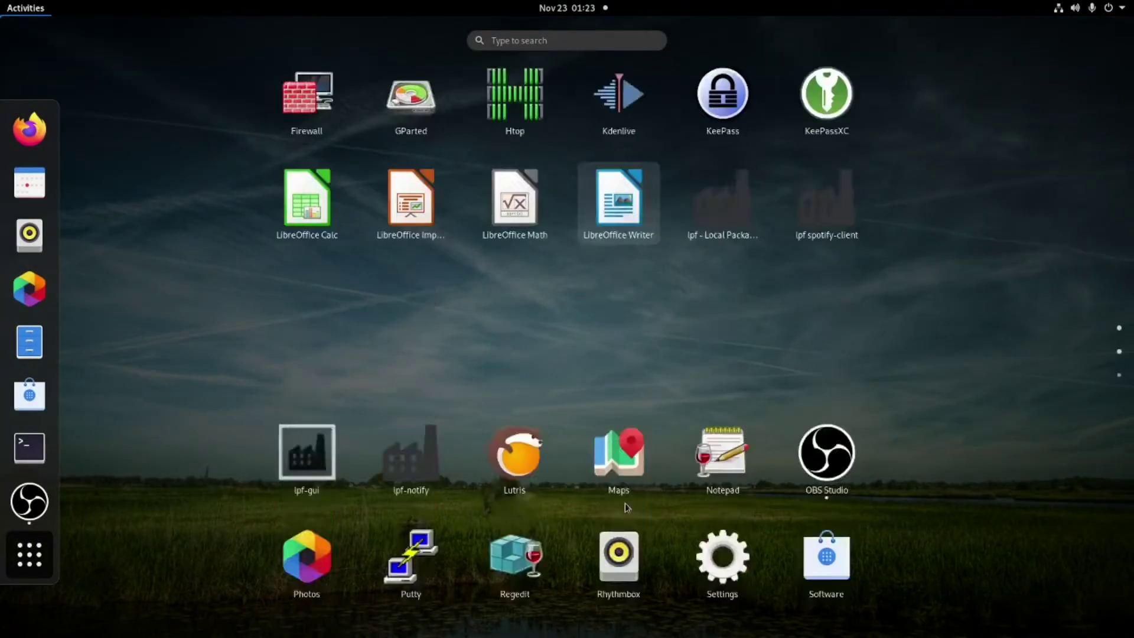
scroll(767, 440, "down", 1)
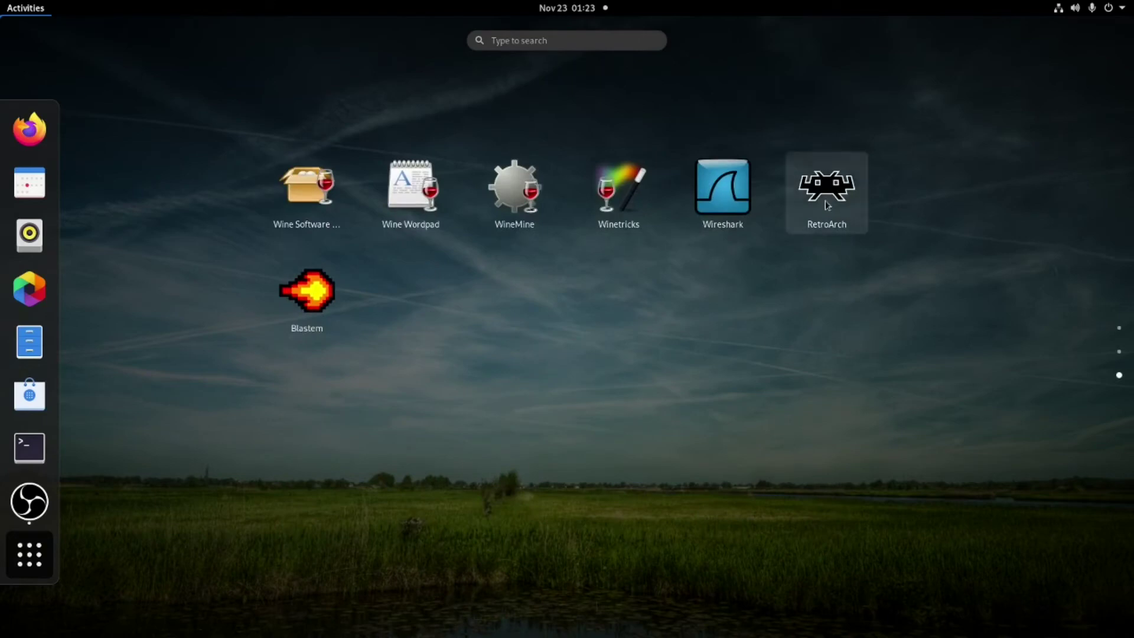
left_click(798, 237)
Step: Set the video driver to sdl2 in the Drivers settings and return to the settings overview
left_click(267, 213)
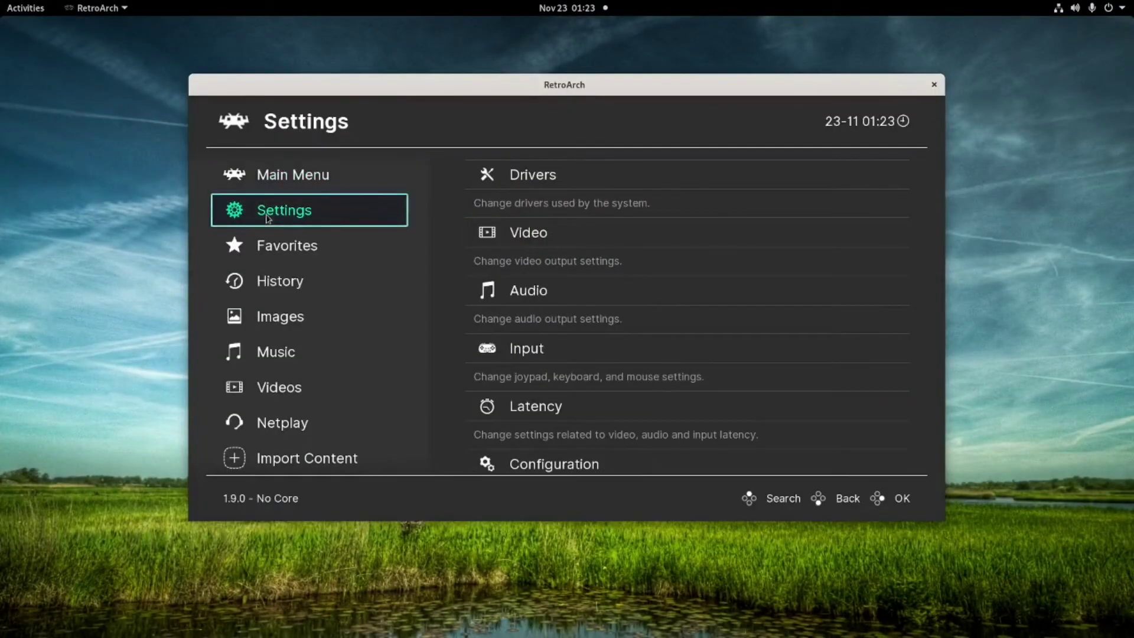
left_click(523, 183)
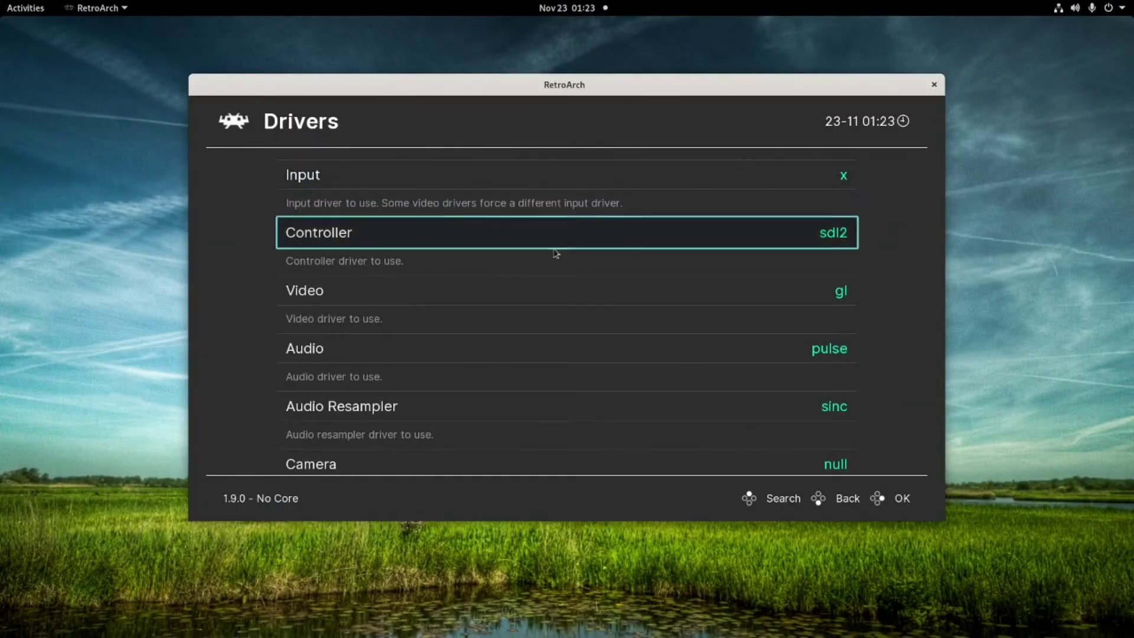
left_click(415, 300)
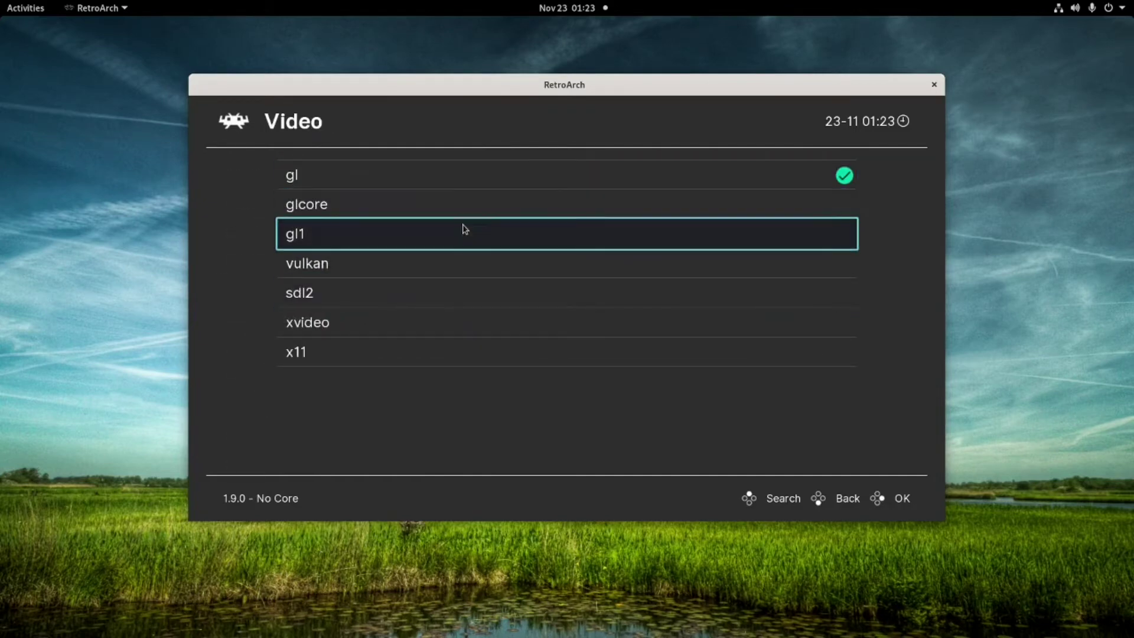
left_click(433, 298)
key("BackSpace")
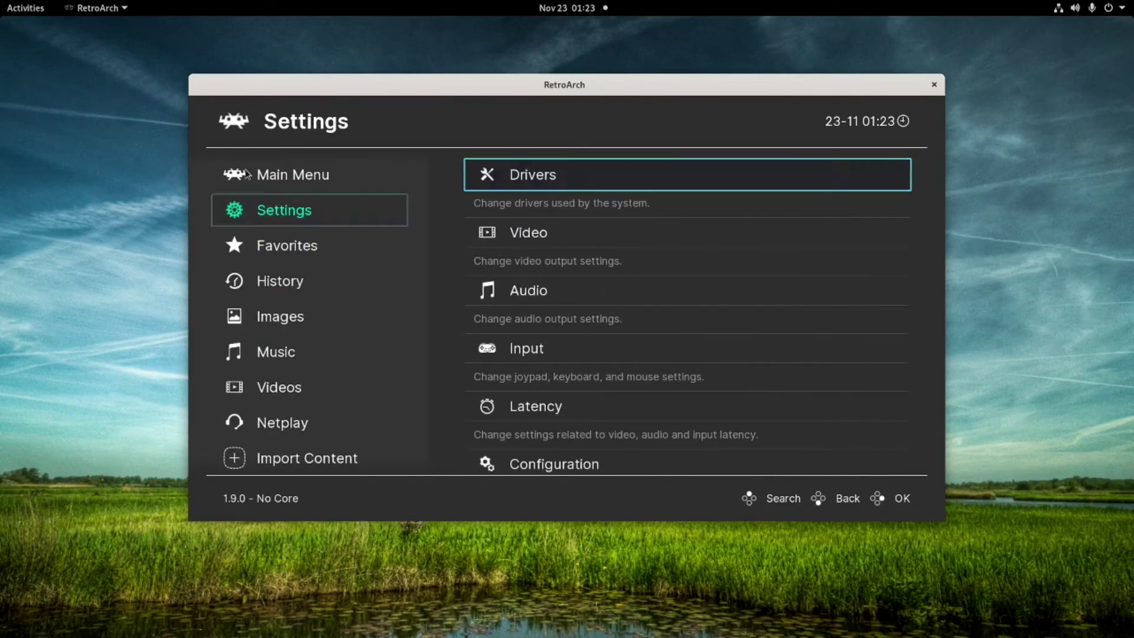
Step: Try again to run "Super Smash Bros. (U) [!]" from the Games playlist after the video driver change
scroll(319, 412, "down", 11)
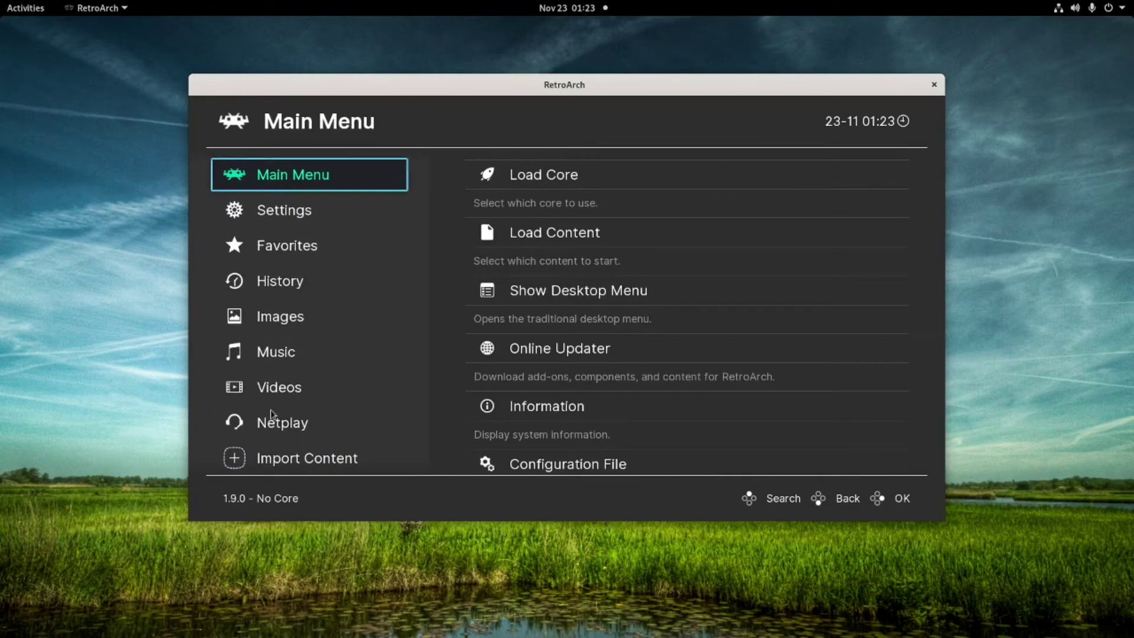
scroll(282, 425, "down", 9)
scroll(284, 419, "up", 2)
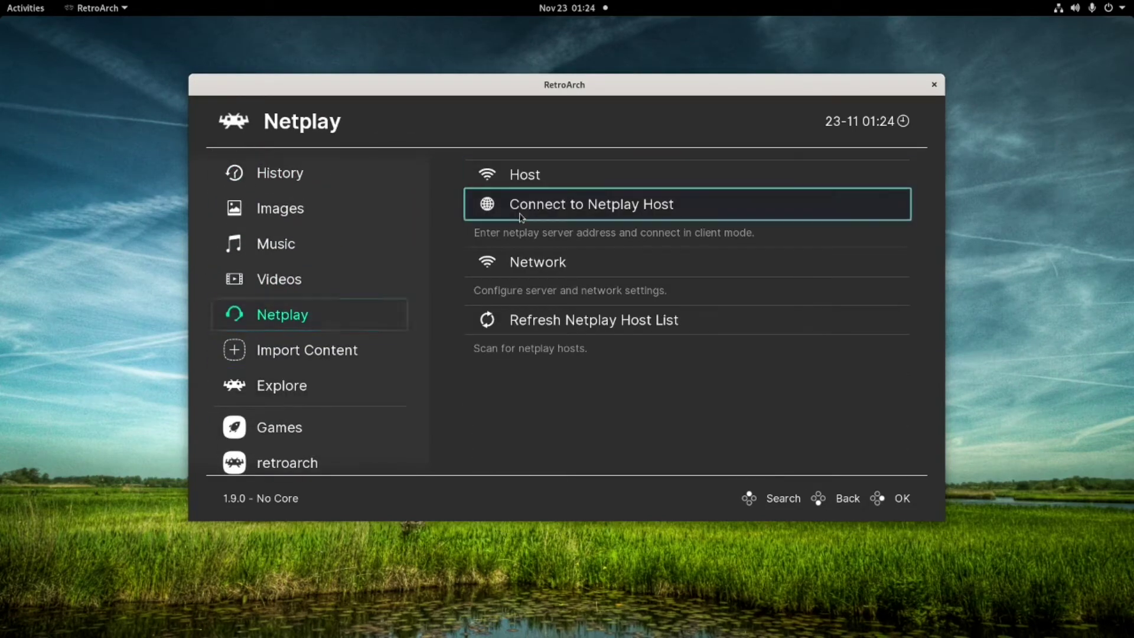
left_click(273, 437)
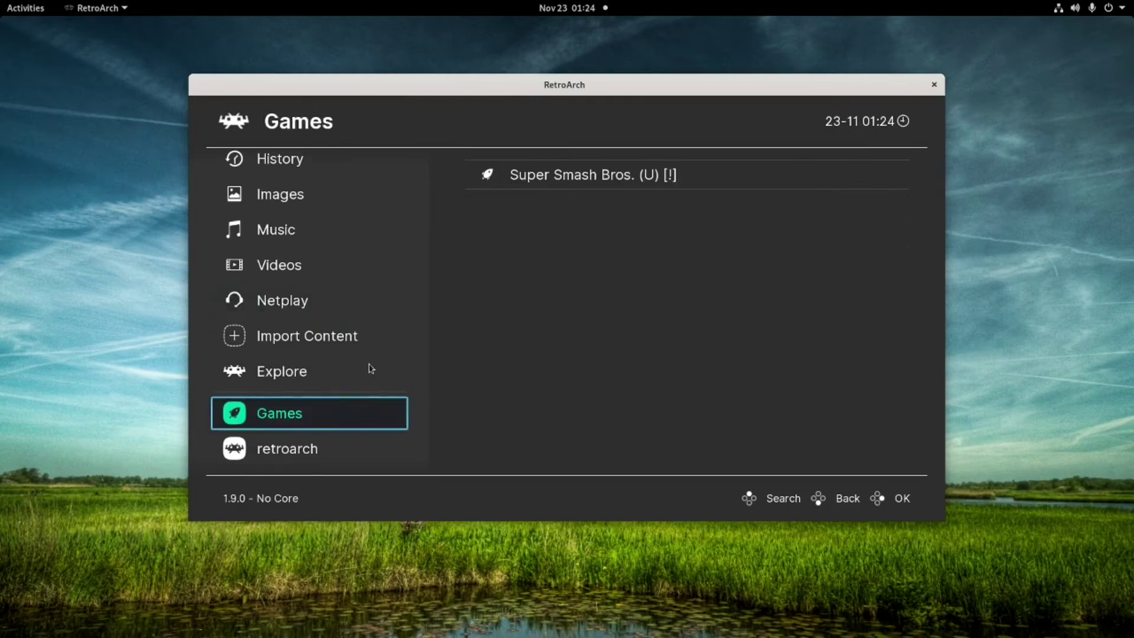
left_click(507, 180)
left_click(442, 178)
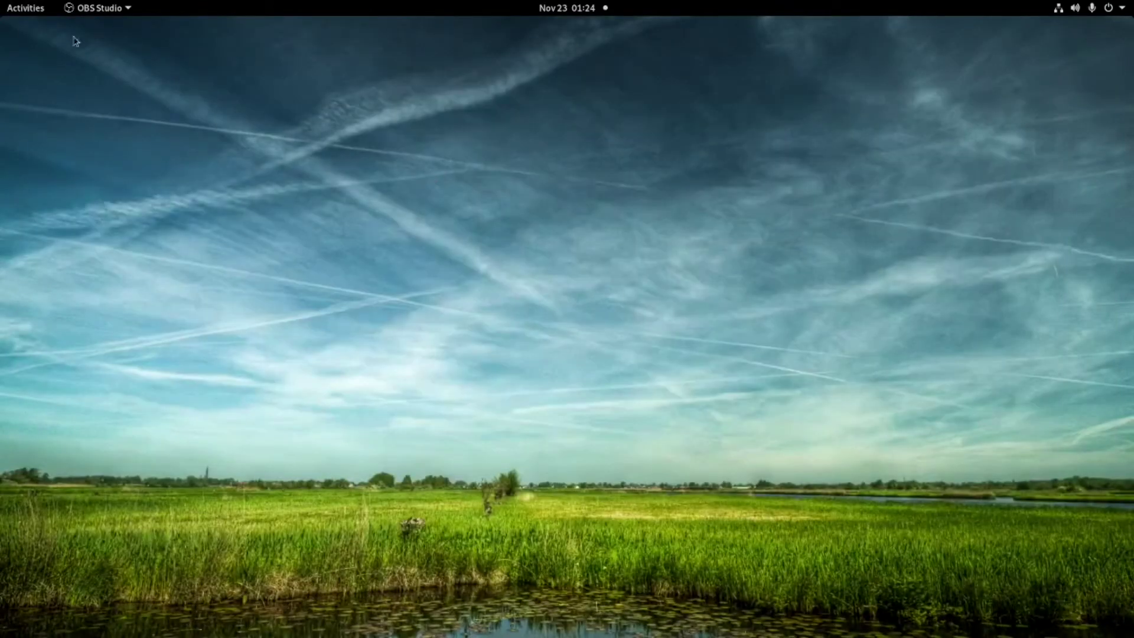
Step: Open the applications overview and start RetroArch again
left_click(26, 8)
left_click(24, 564)
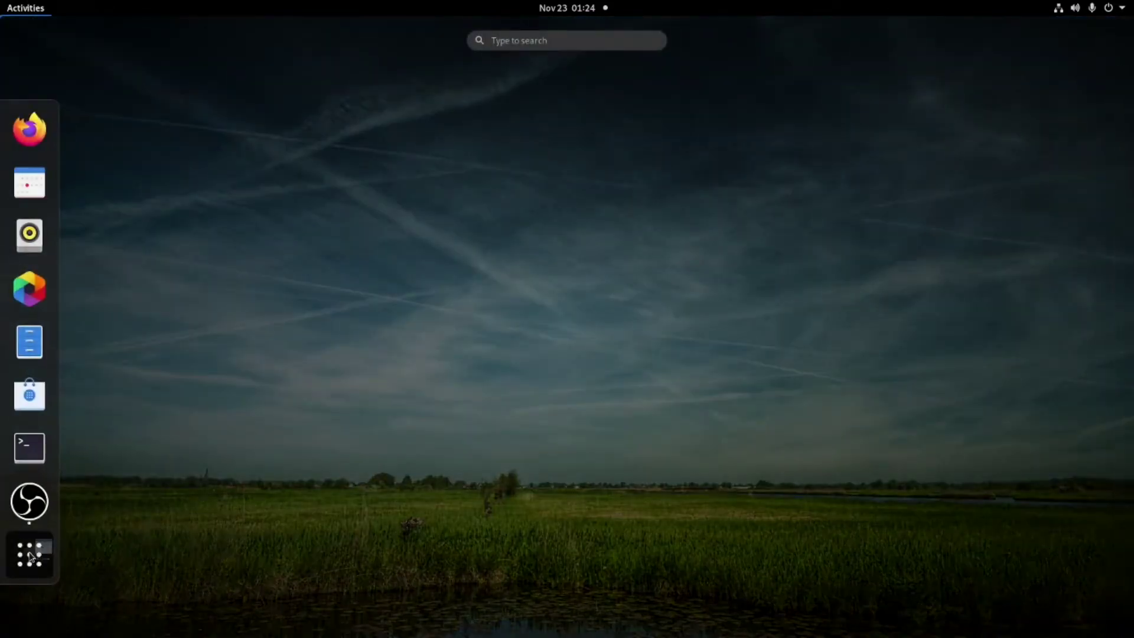
scroll(870, 459, "down", 2)
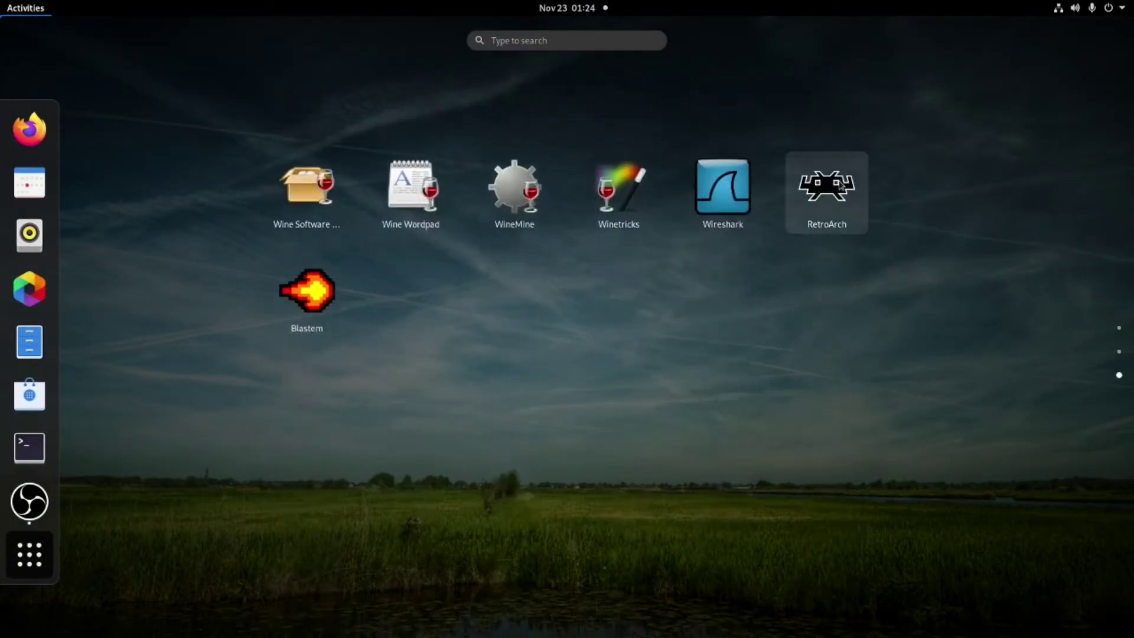
left_click(811, 184)
Step: Open the "Simpsons, The - Bart's Nightmare (JUE) [!]" entry in the retroarch playlist and leave RetroArch
key("Down")
key("Down")
key("Down")
key("Down")
key("Down")
key("Down")
key("Down")
key("Down")
key("Down")
key("Down")
key("Down")
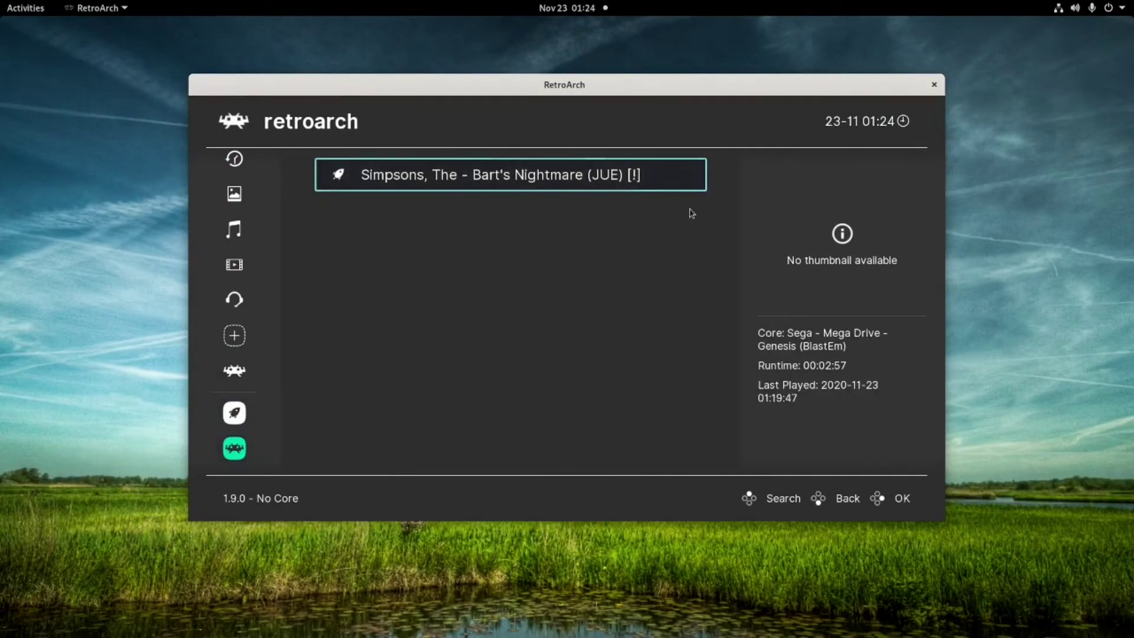
left_click(512, 178)
key("Escape")
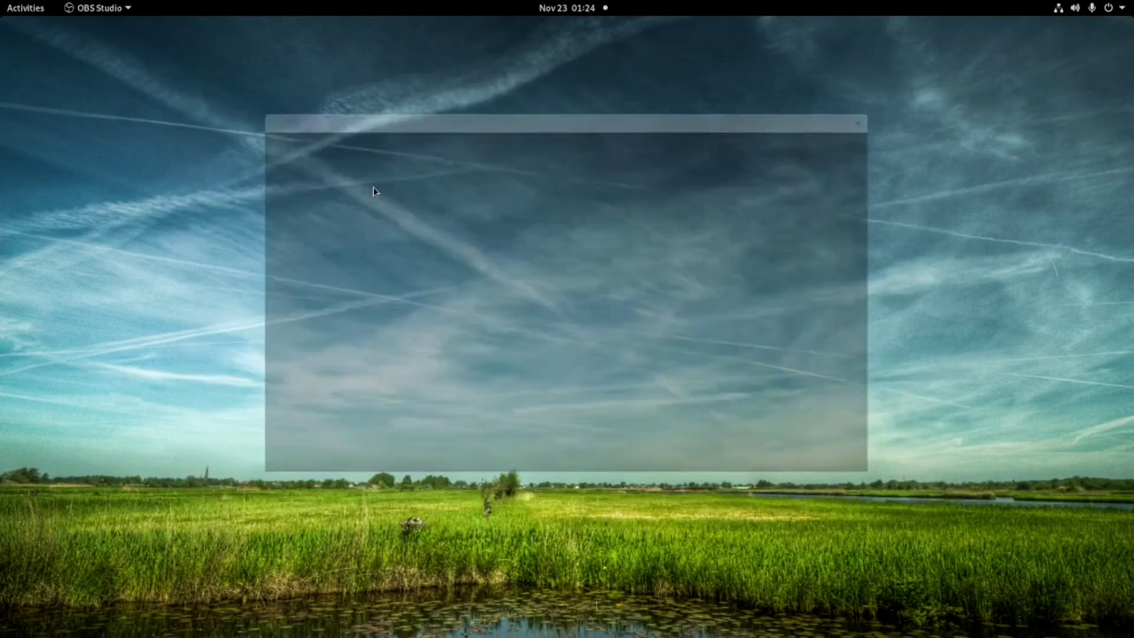
Step: Bring RetroArch back up from the applications overview
left_click(13, 11)
left_click(24, 555)
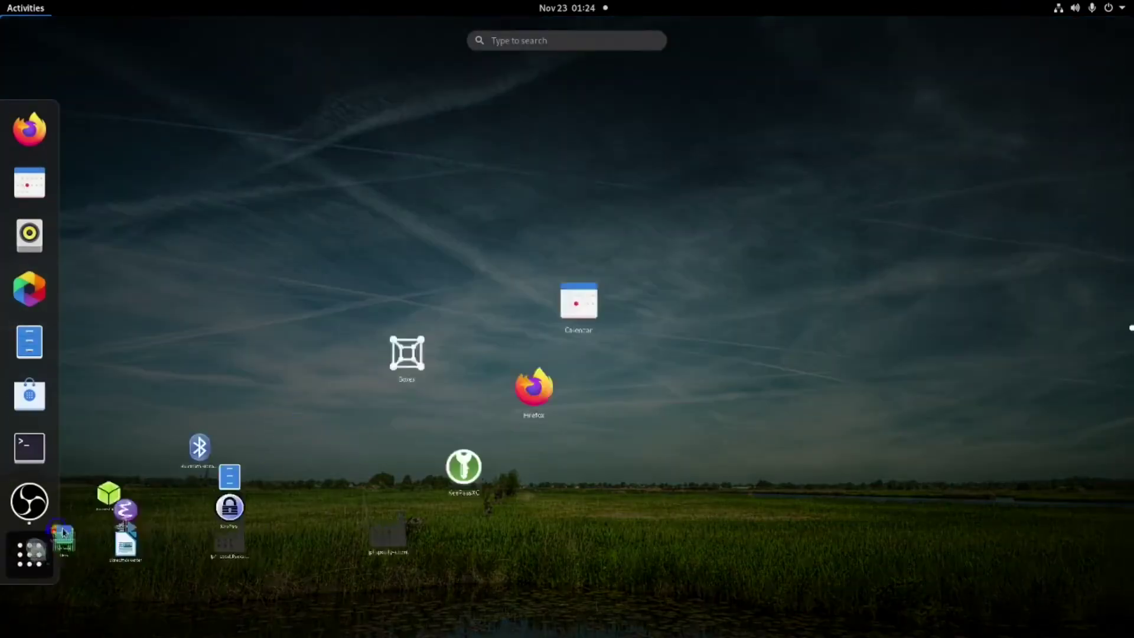
scroll(866, 252, "down", 1)
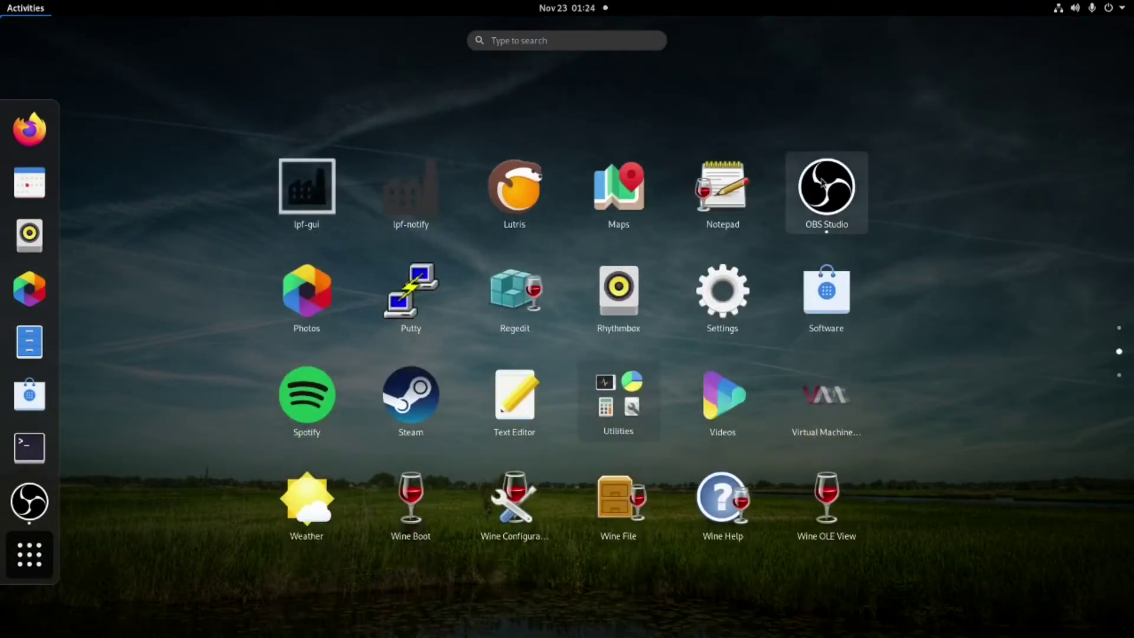
scroll(824, 184, "down", 1)
left_click(824, 223)
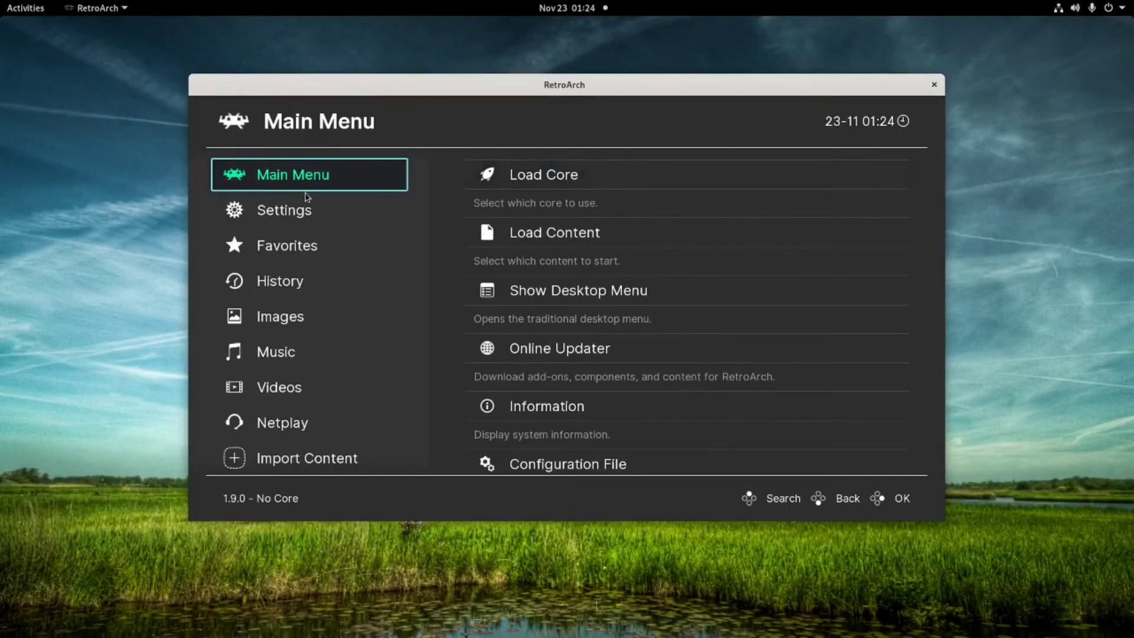
Step: Set the video driver to glcore in the Drivers settings and return to the settings overview
left_click(293, 213)
left_click(530, 173)
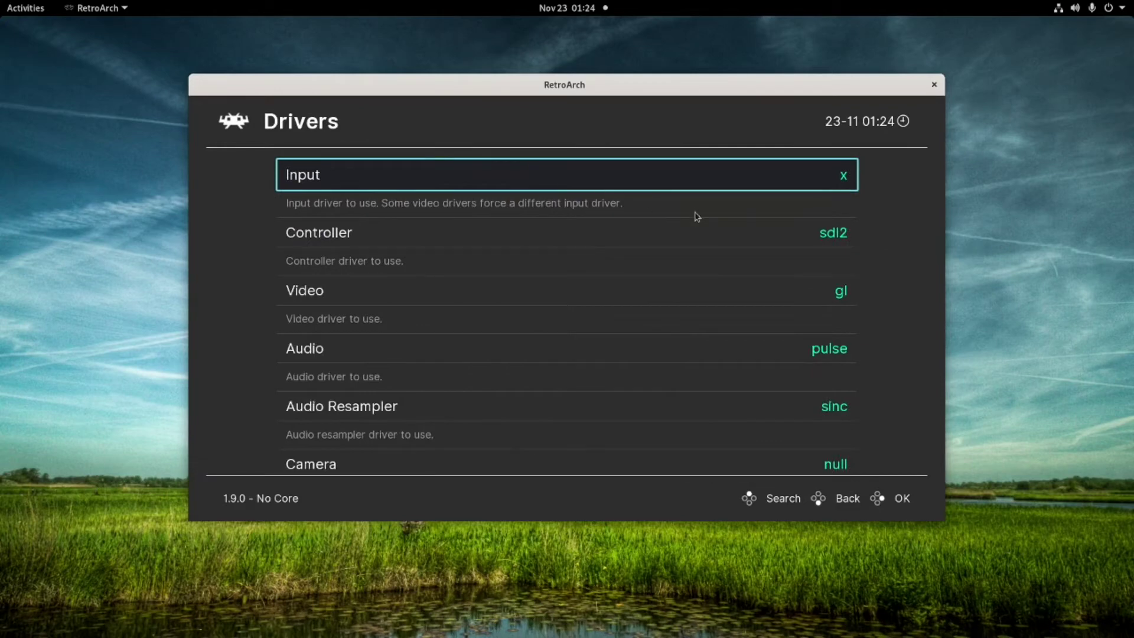
left_click(624, 296)
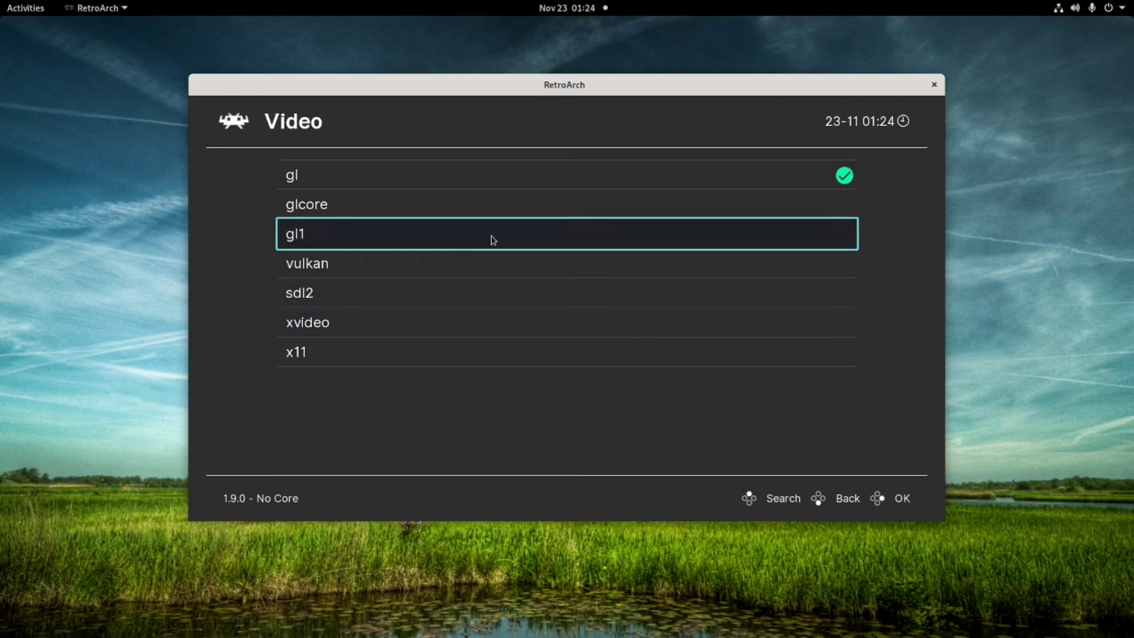
left_click(459, 214)
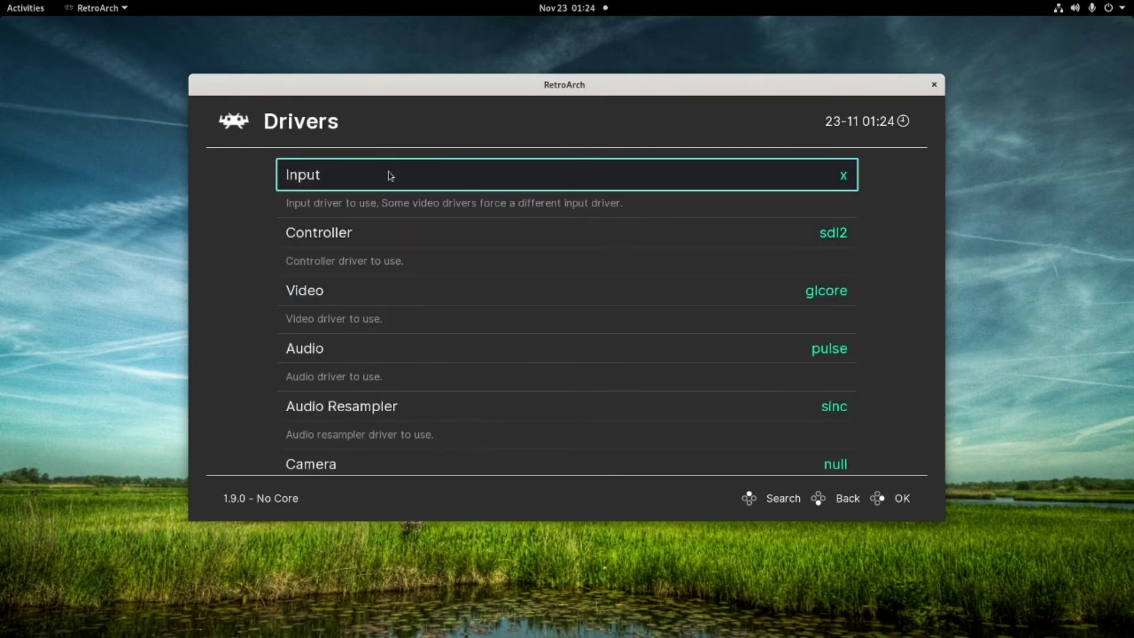
right_click(214, 124)
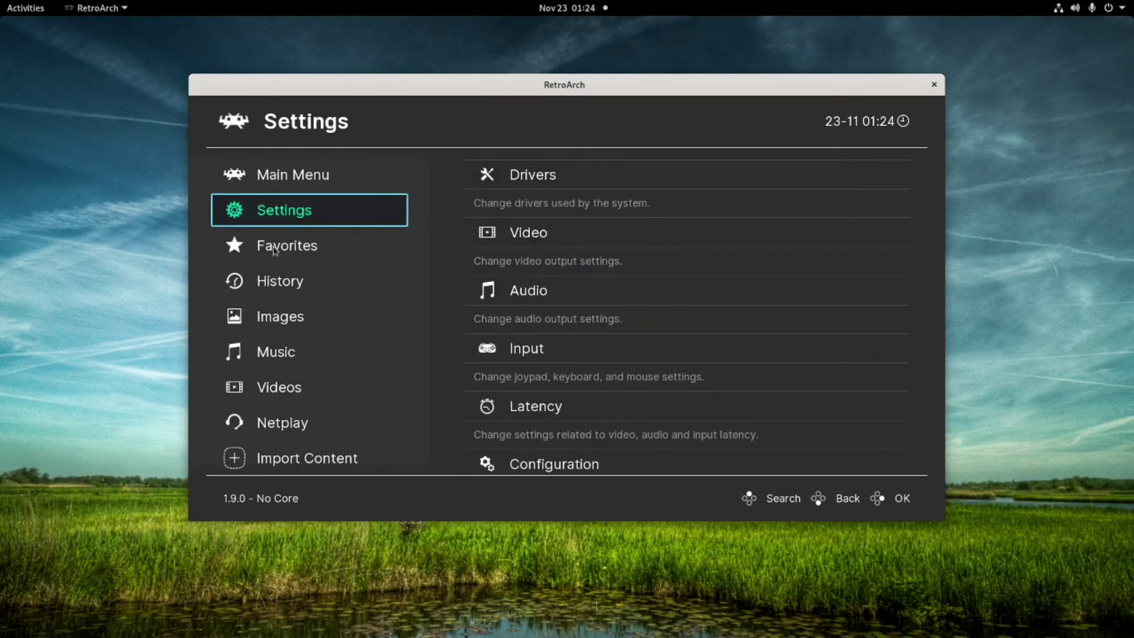
Step: Check the video driver in the Video Output settings and return to the settings overview
left_click(520, 239)
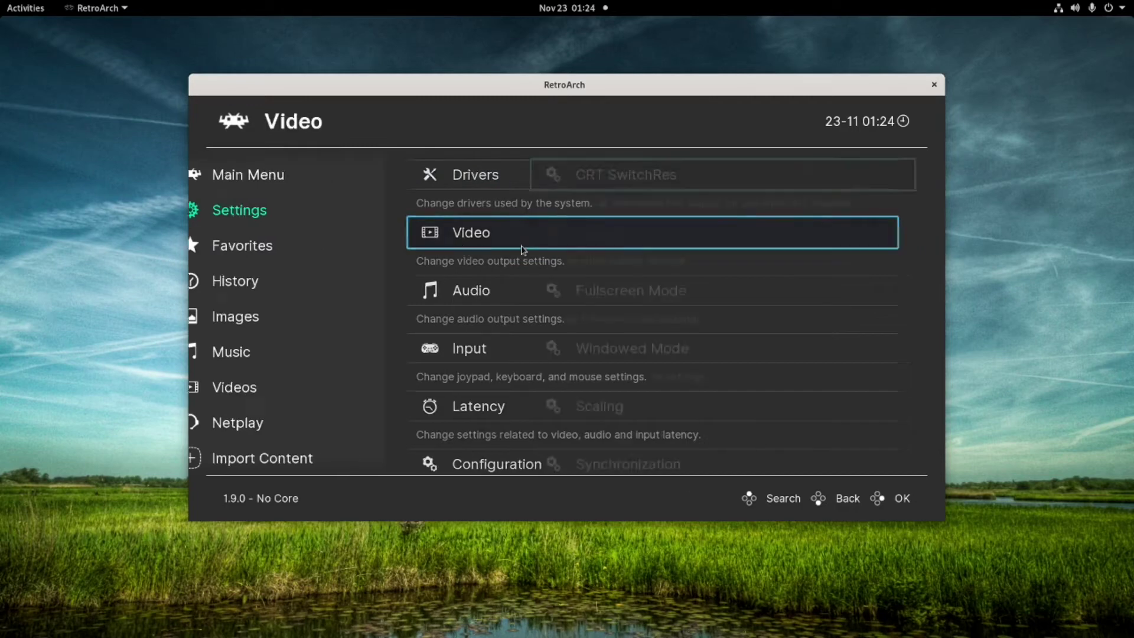
left_click(368, 243)
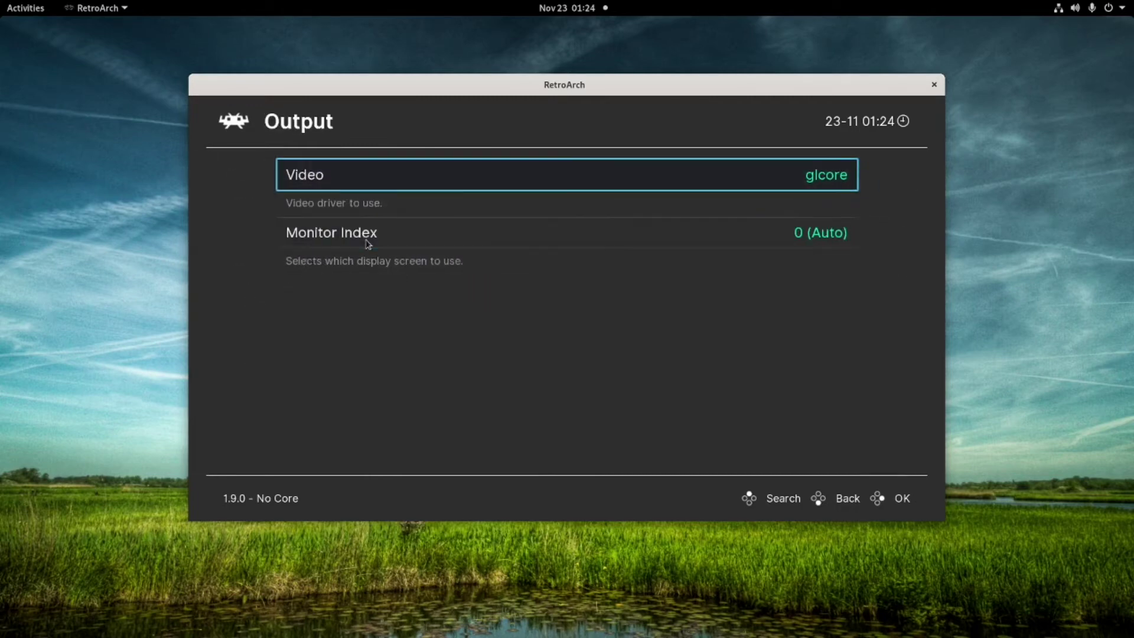
right_click(210, 120)
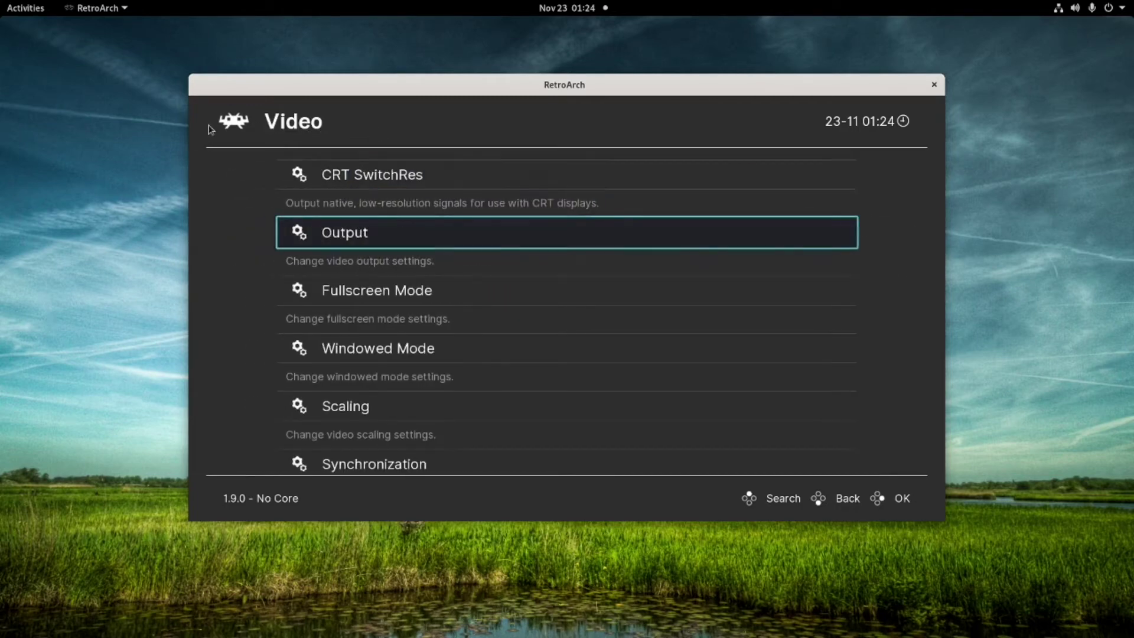
right_click(210, 120)
Step: Try to run "Simpsons, The - Bart's Nightmare (JUE) [!]" from the retroarch playlist
scroll(350, 442, "down", 4)
scroll(350, 441, "down", 6)
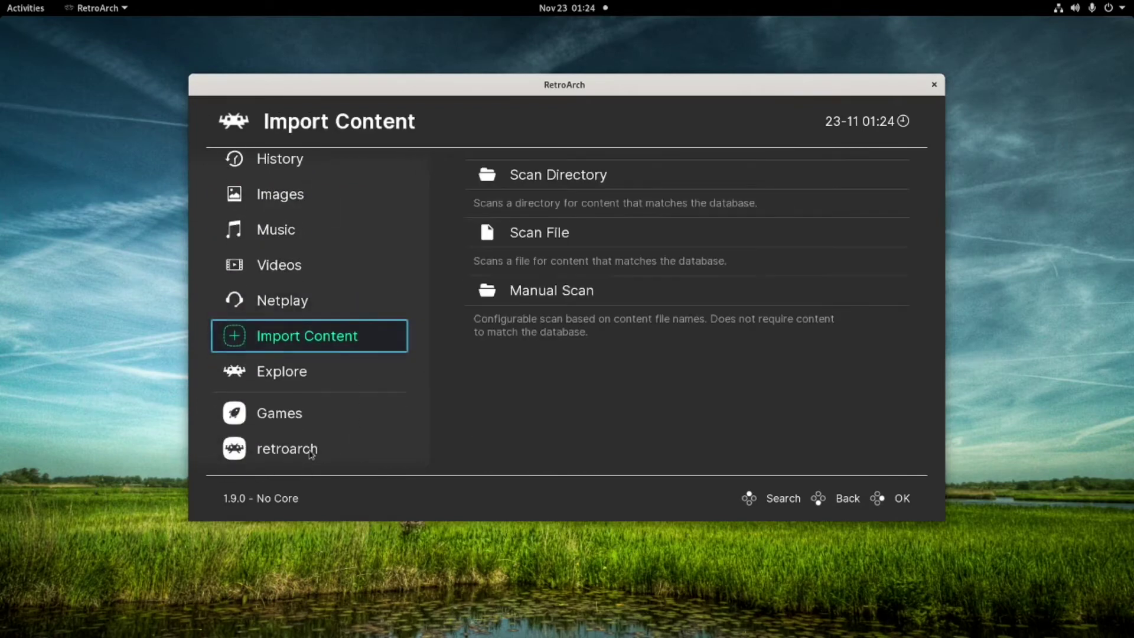
mouse_move(612, 218)
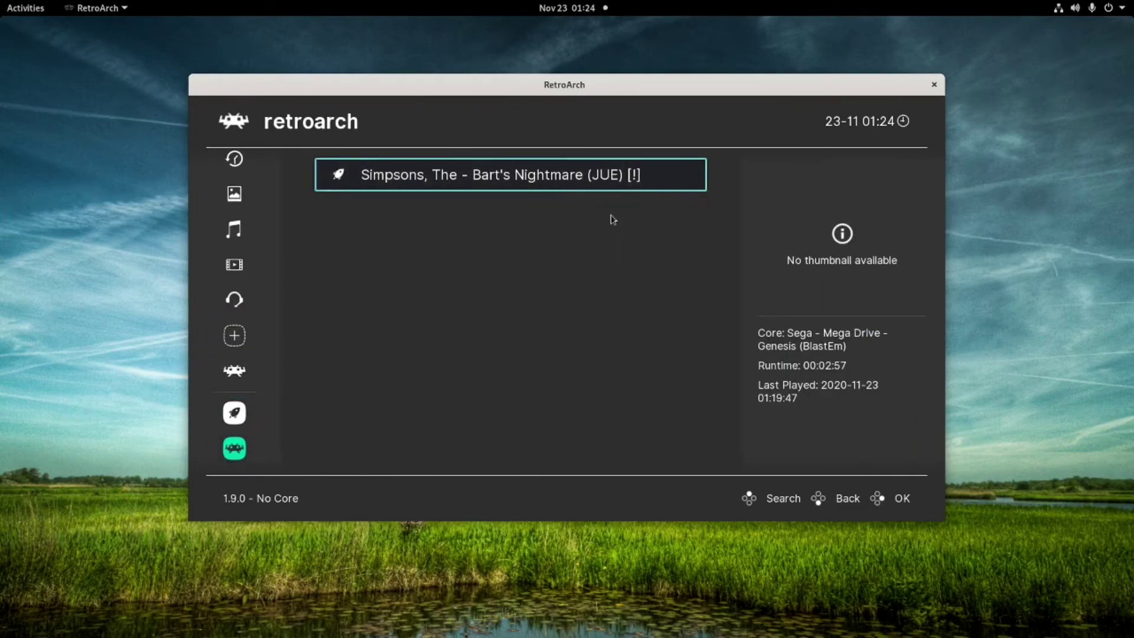
left_click(523, 180)
left_click(445, 175)
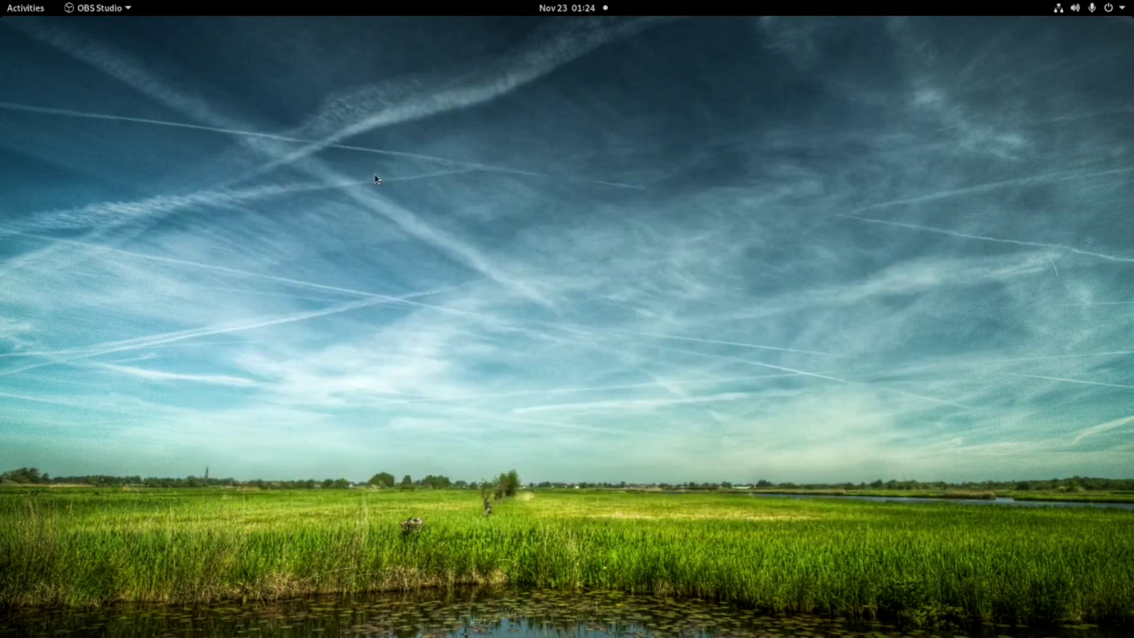
Step: Start RetroArch again from the applications overview
left_click(27, 8)
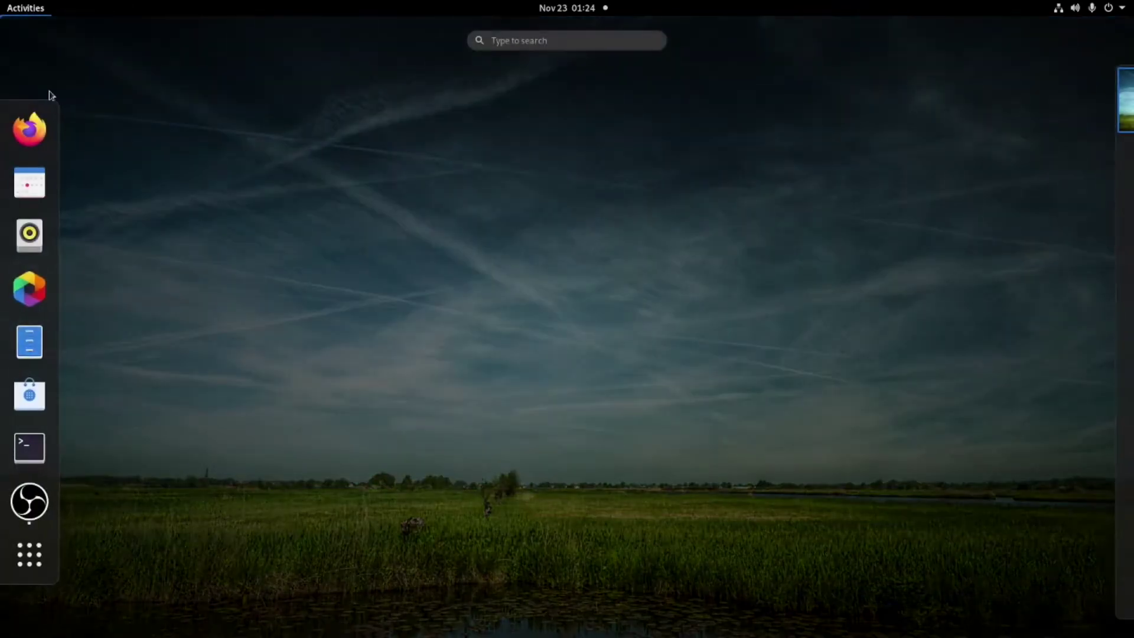
left_click(30, 555)
scroll(871, 471, "down", 1)
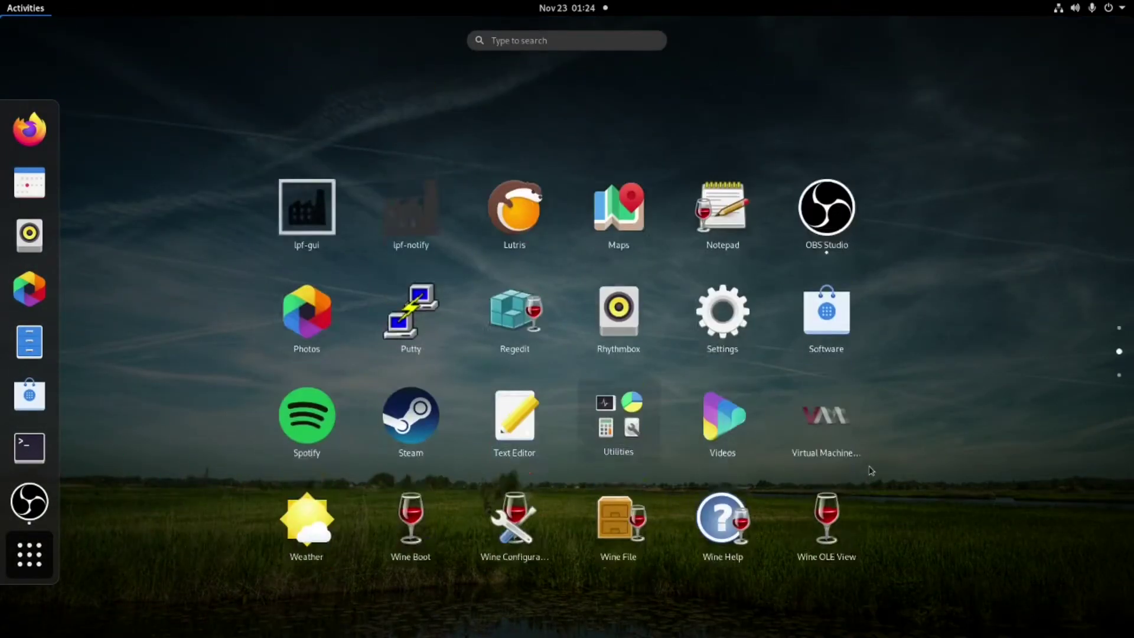
scroll(870, 470, "down", 1)
left_click(825, 189)
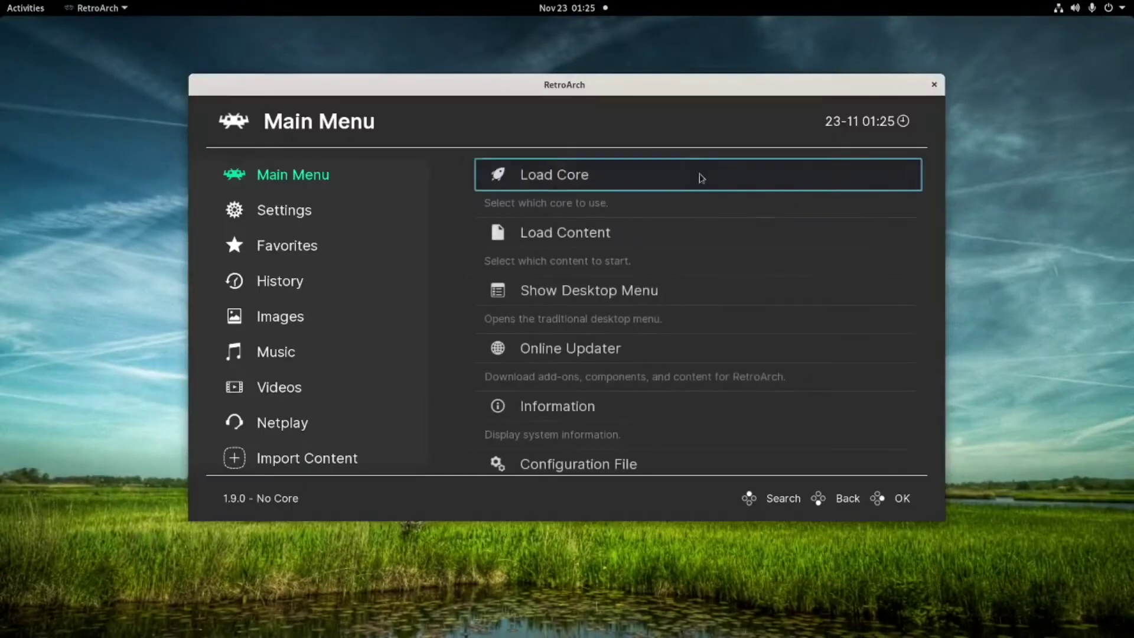
Step: Select gl as the video driver in the Drivers settings and return to the settings overview
left_click(264, 221)
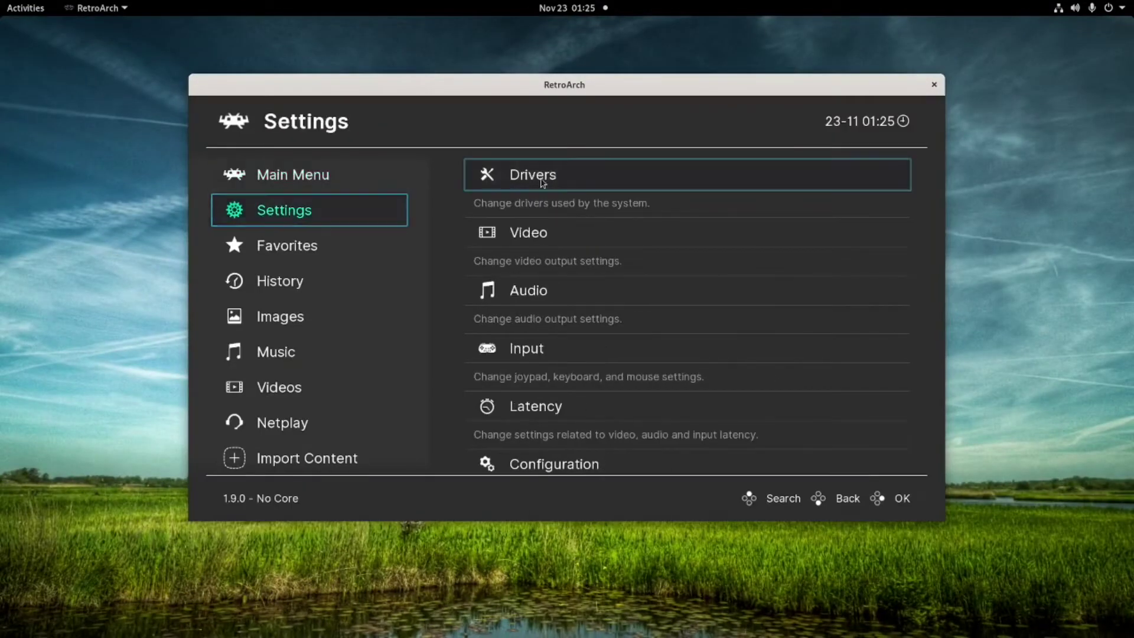
left_click(520, 175)
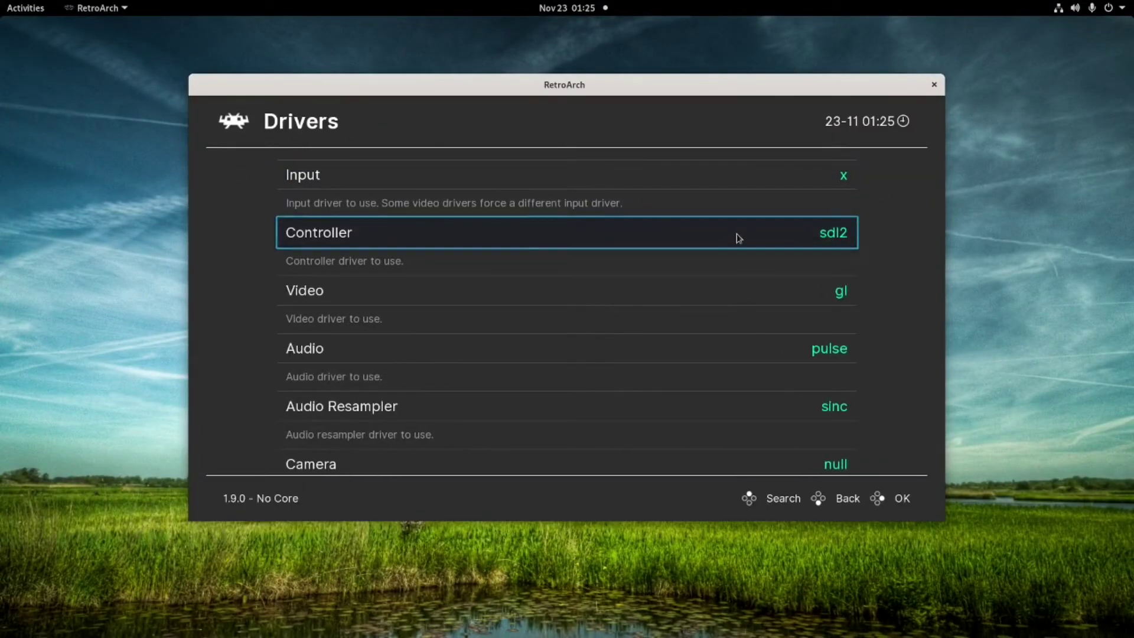
left_click(717, 293)
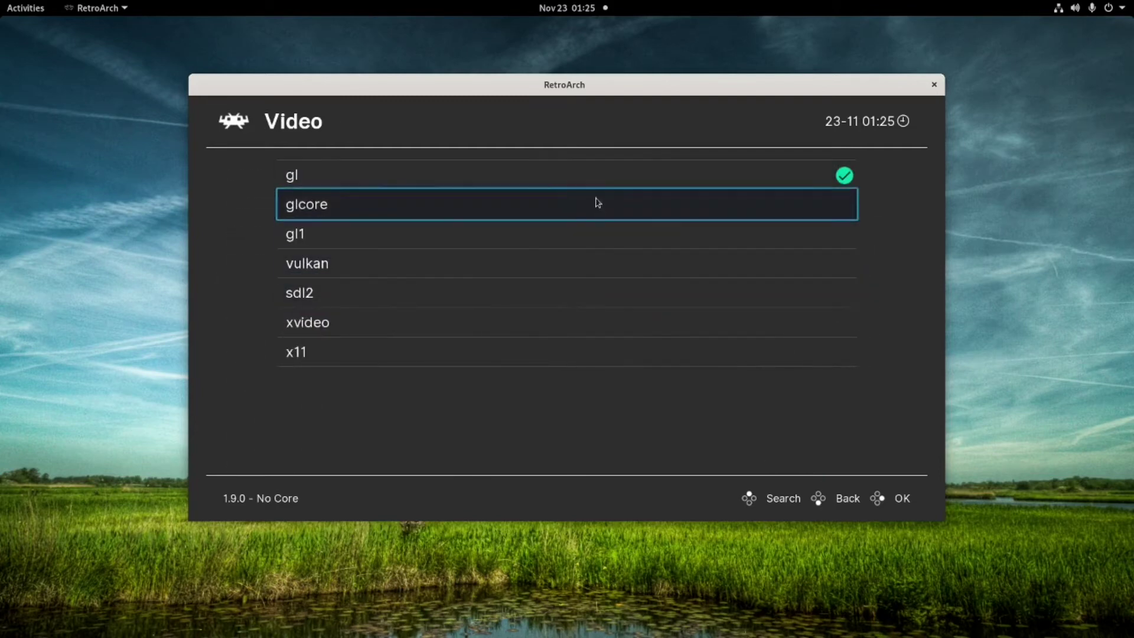
left_click(598, 177)
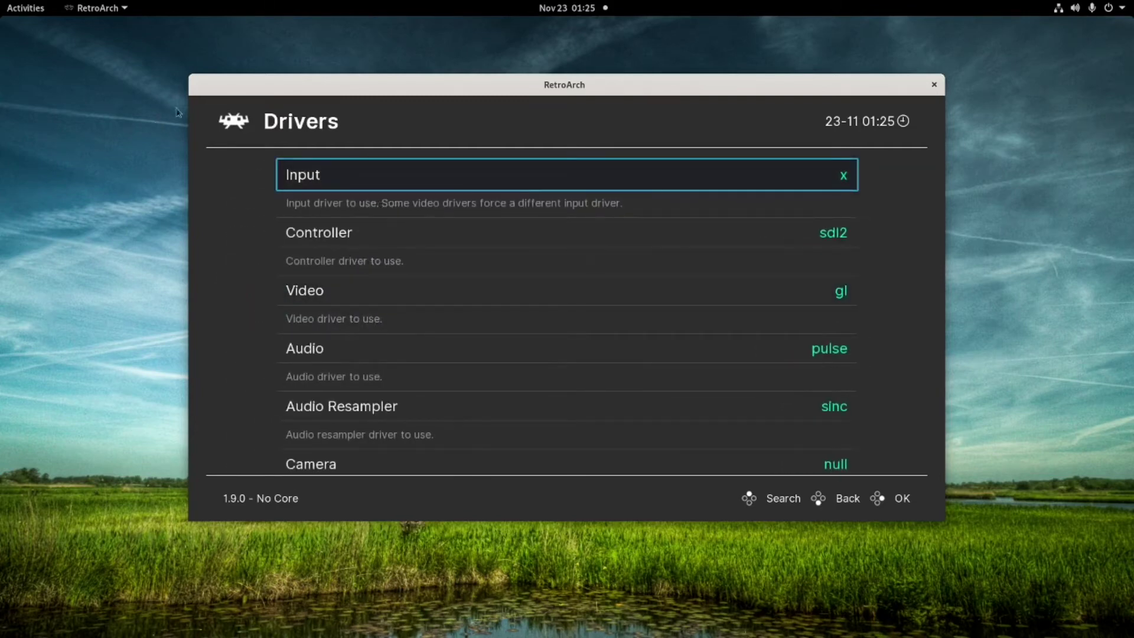
left_click(199, 123)
Step: Try to run the "Simpsons, The - Bart's Nightmare (JUE) [!]" playlist entry with the gl driver
scroll(369, 434, "down", 9)
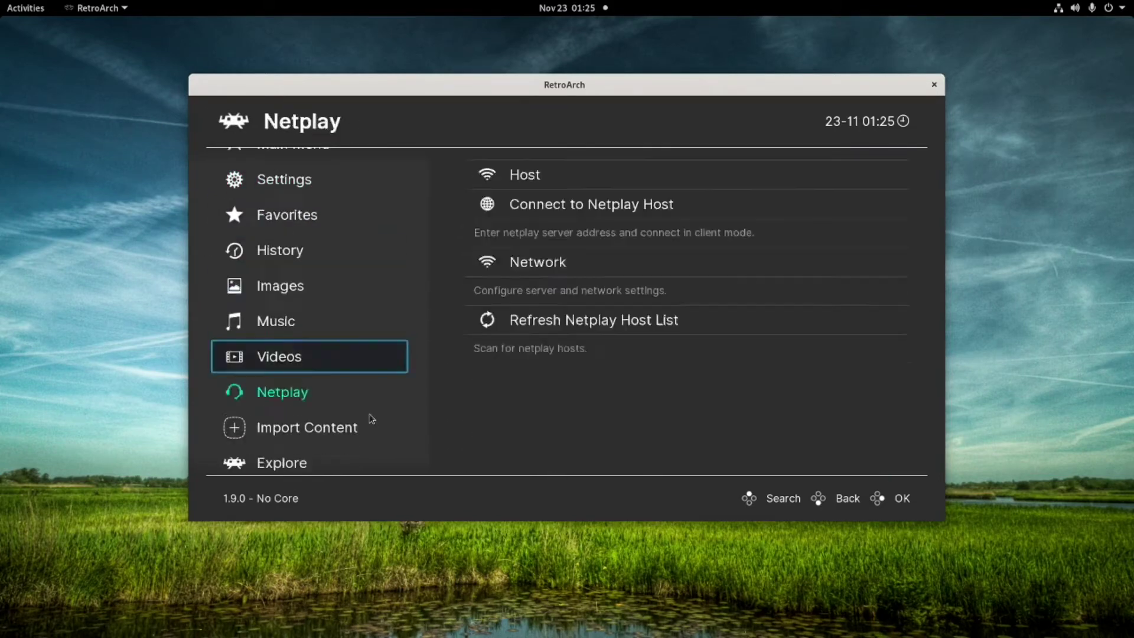
left_click(275, 453)
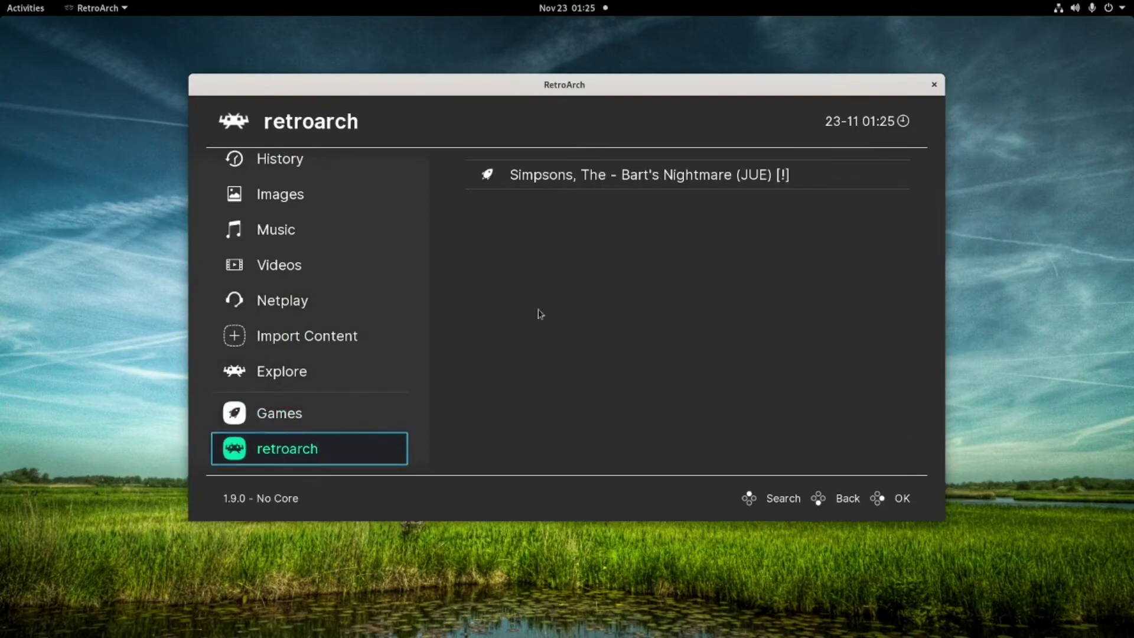
left_click(512, 176)
left_click(513, 180)
left_click(407, 180)
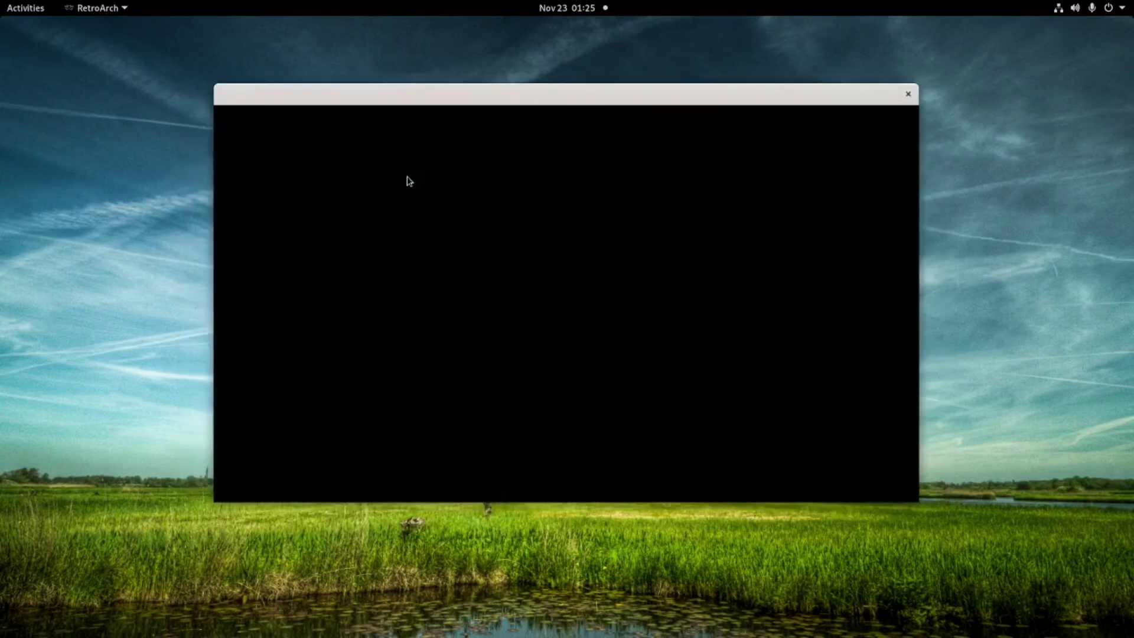
Step: Relaunch RetroArch from the full list of installed applications
left_click(36, 9)
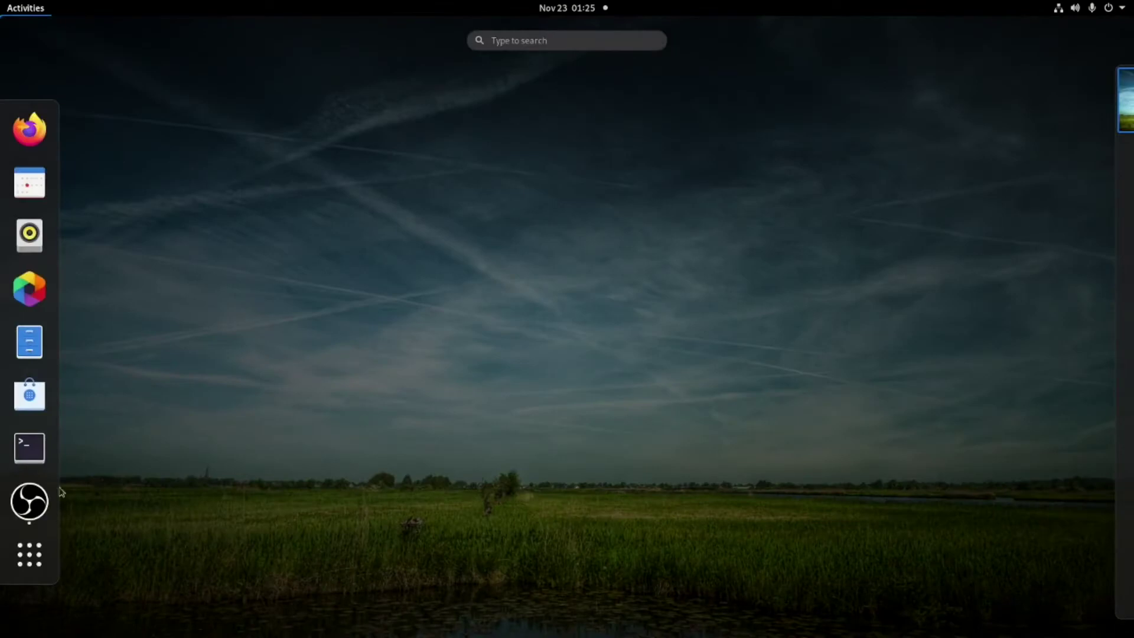
left_click(20, 556)
scroll(856, 466, "down", 2)
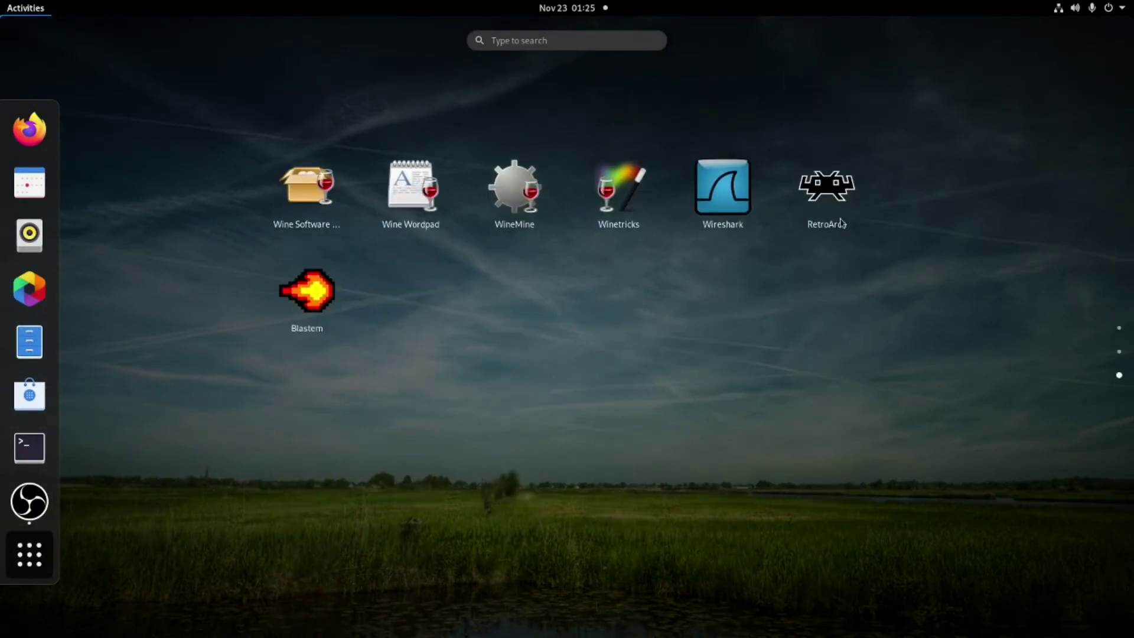
left_click(839, 222)
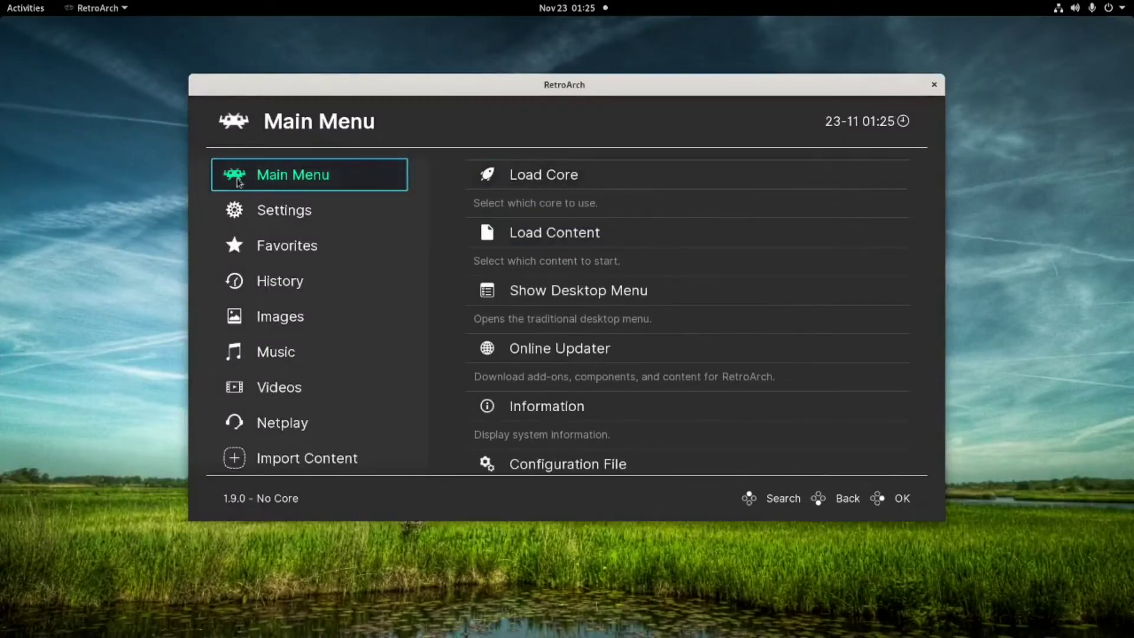
Step: Set the video driver to gl1 in the Video Output settings and return to the settings overview
left_click(274, 214)
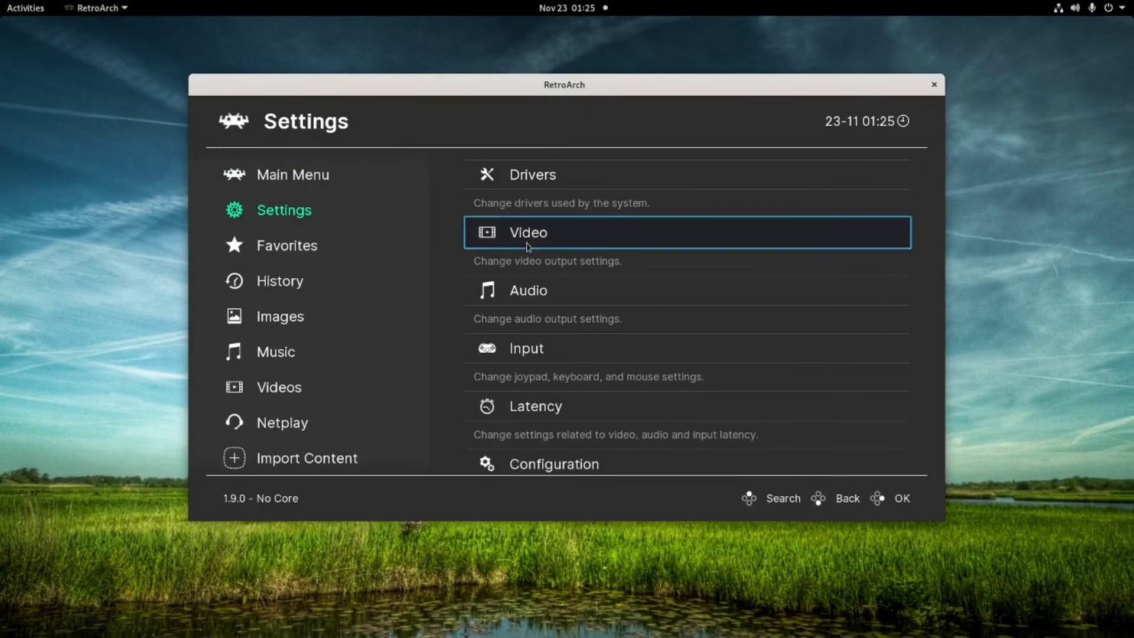
left_click(524, 232)
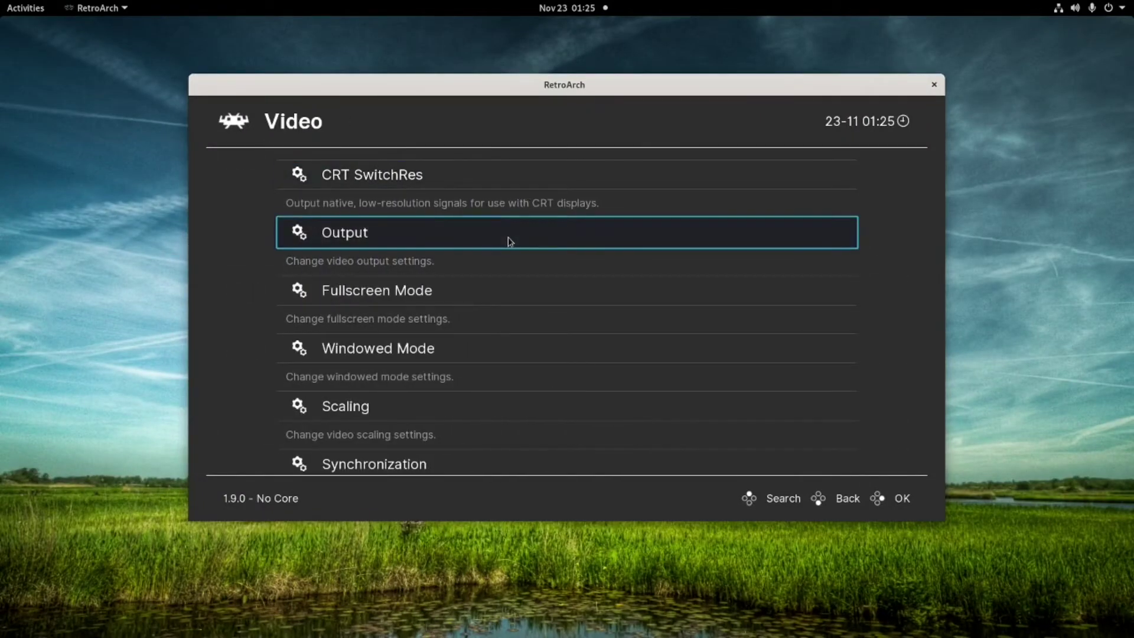
left_click(509, 239)
left_click(481, 172)
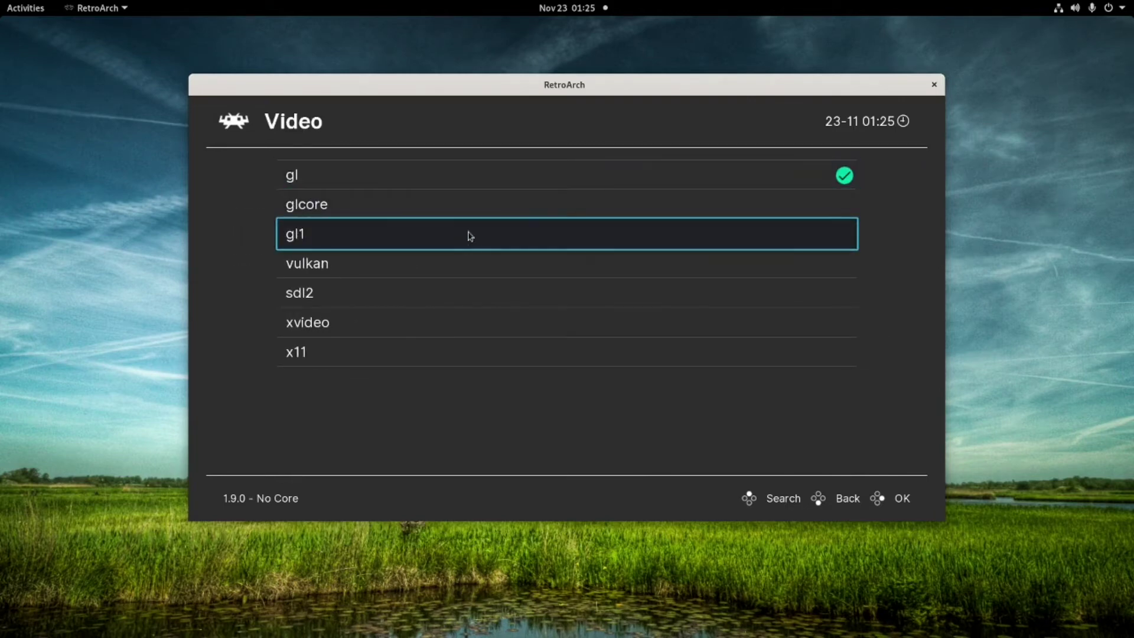
left_click(470, 238)
key("BackSpace")
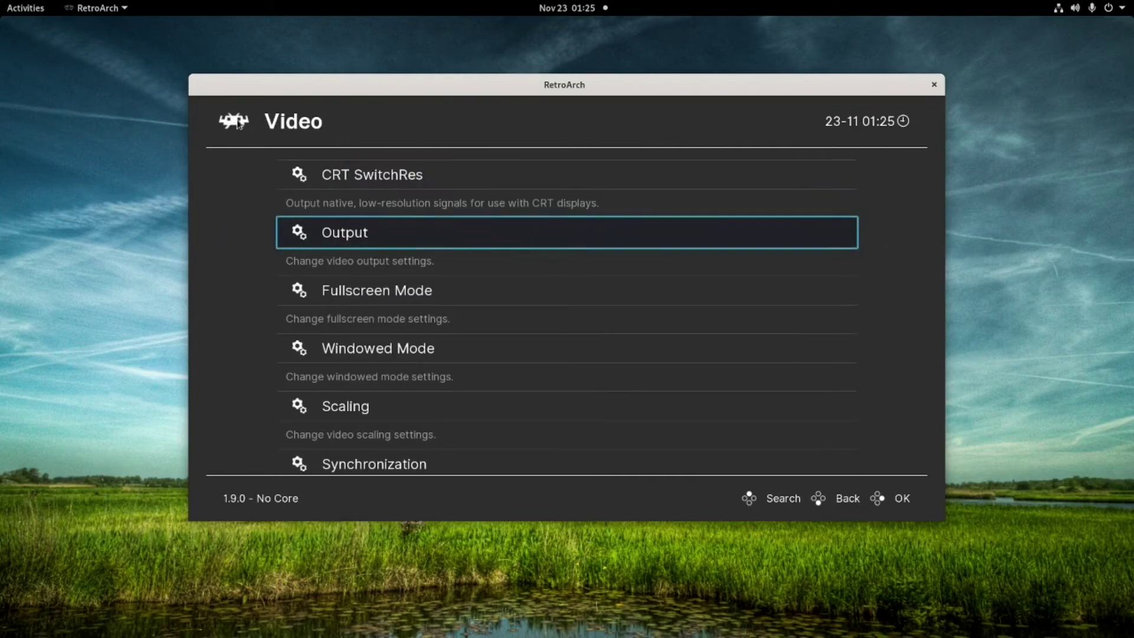
key("BackSpace")
Step: Try to run "Simpsons, The - Bart's Nightmare (JUE) [!]" from the retroarch playlist with the gl1 driver
scroll(249, 415, "down", 4)
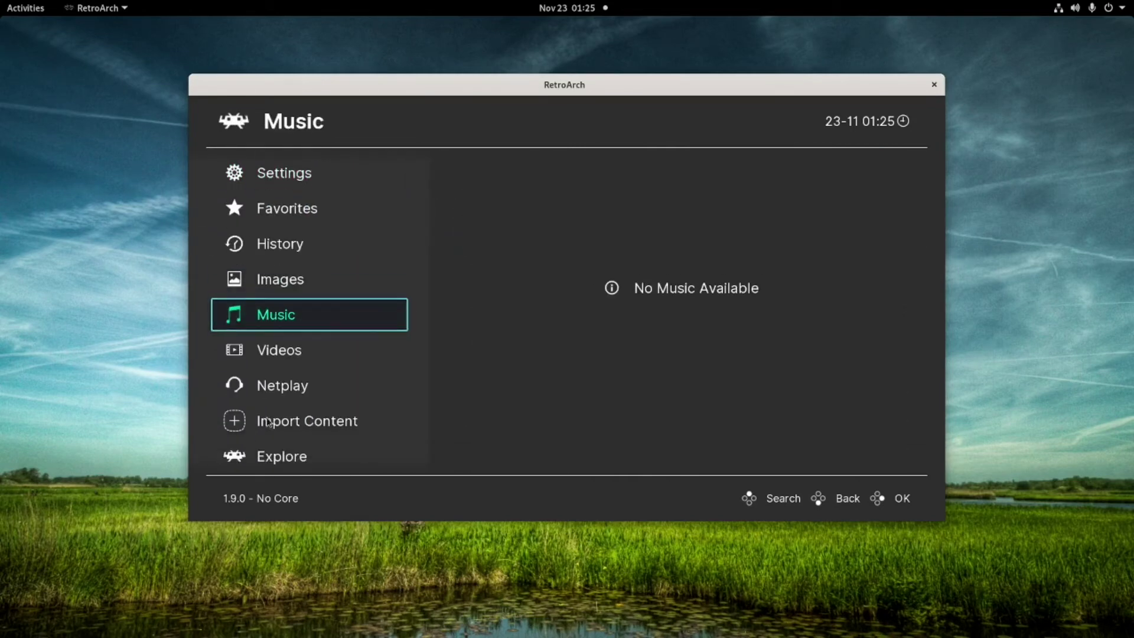
scroll(269, 421, "down", 6)
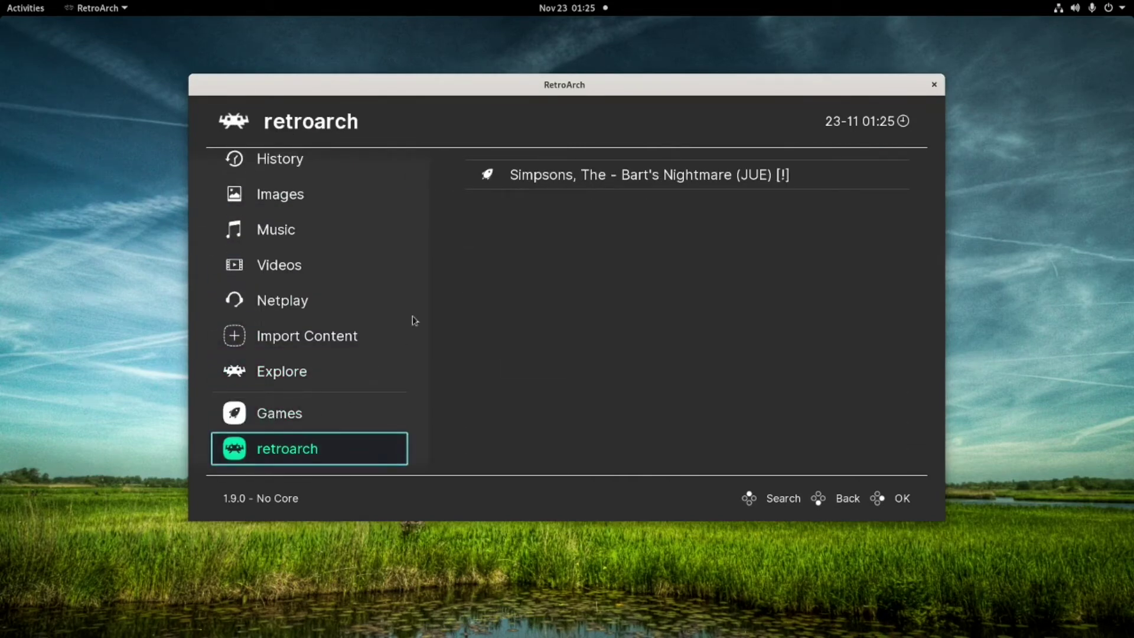
left_click(596, 175)
left_click(555, 178)
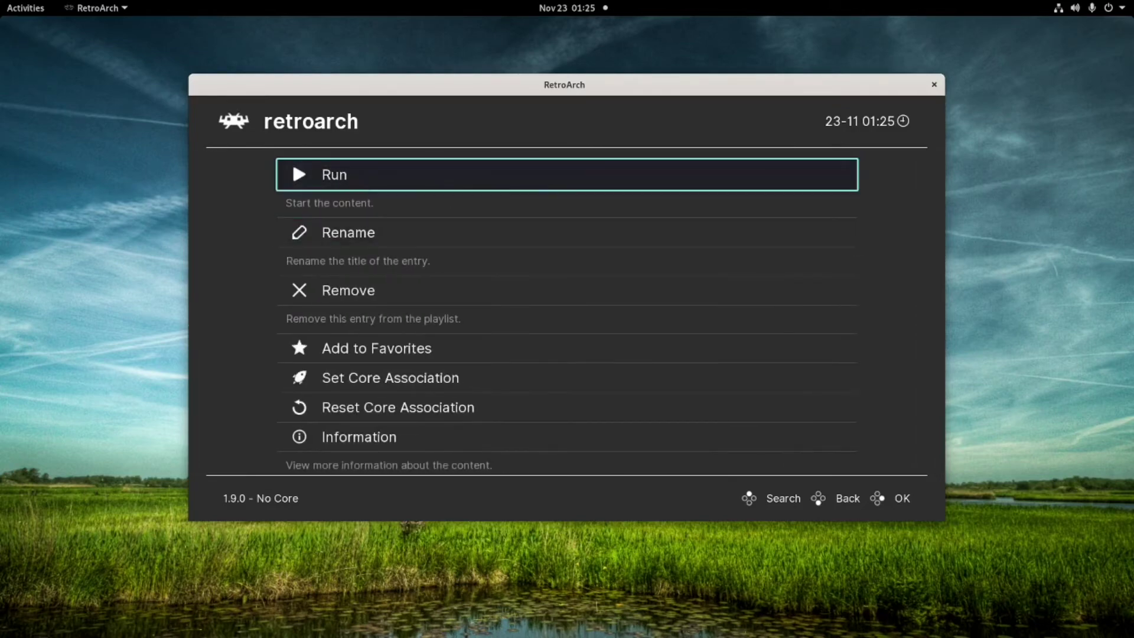
left_click(332, 177)
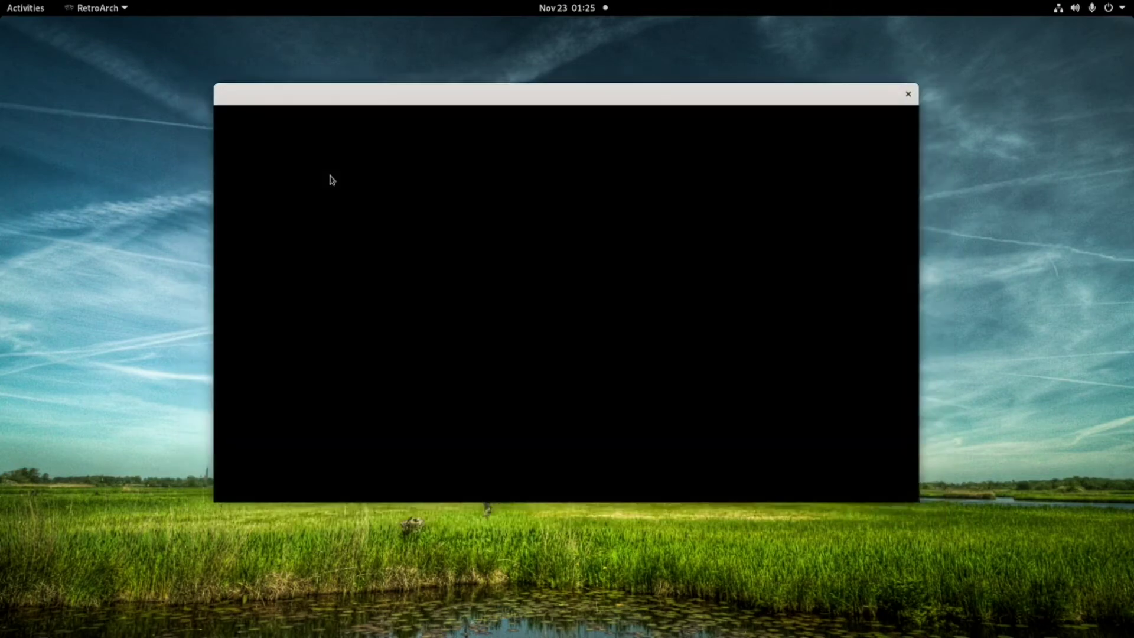
Step: Switch to BlastEm by starting it from the applications overview
left_click(21, 8)
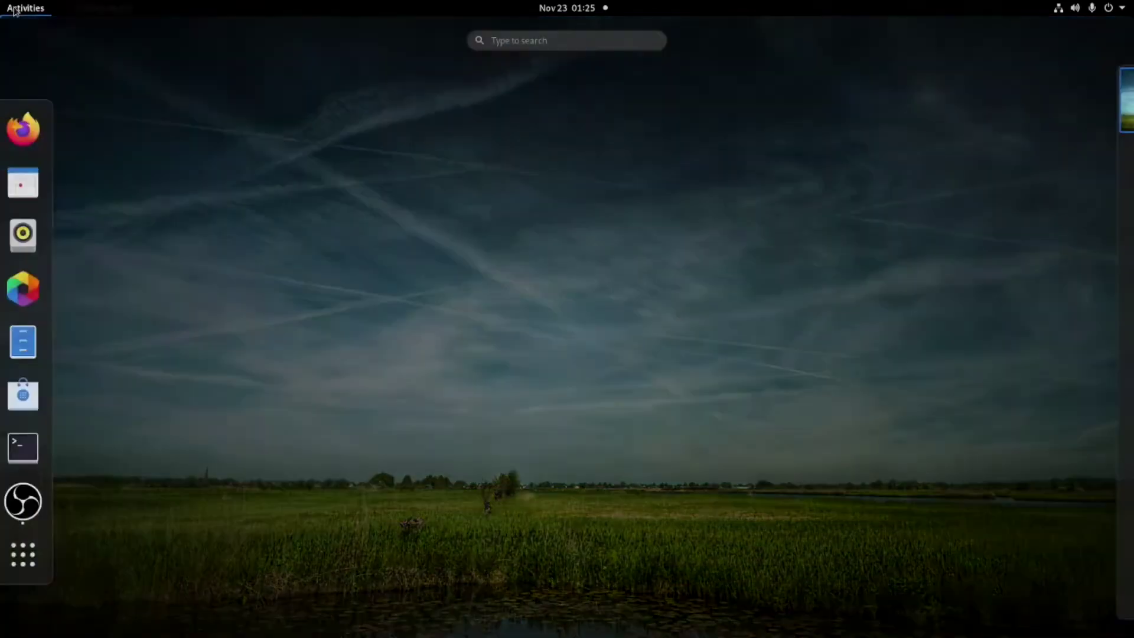
left_click(29, 555)
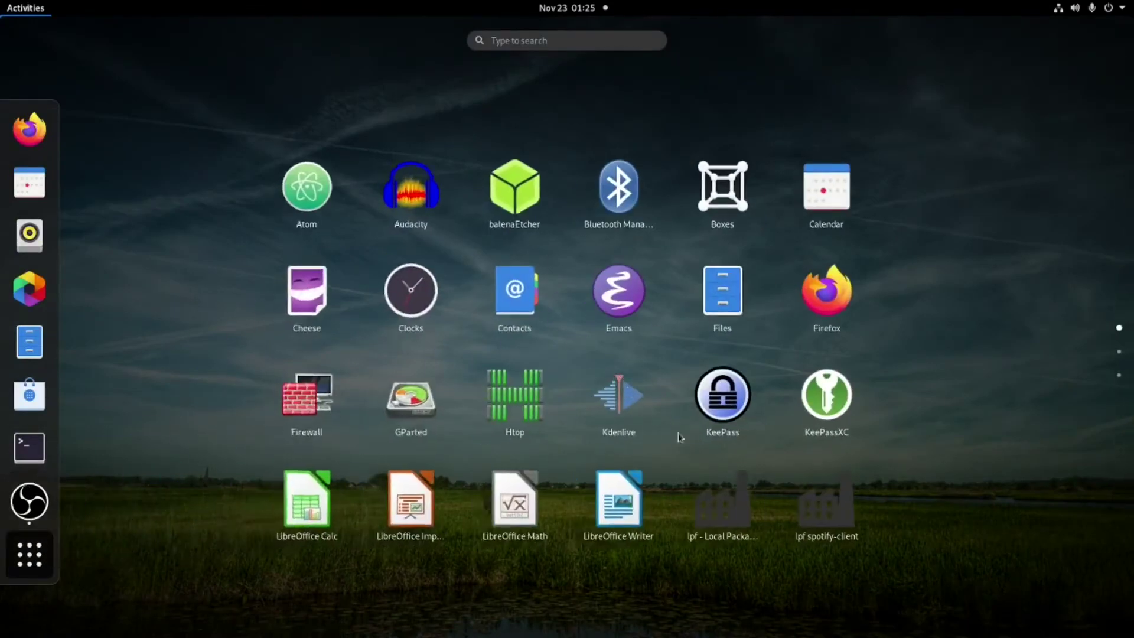
scroll(679, 435, "down", 2)
left_click(323, 294)
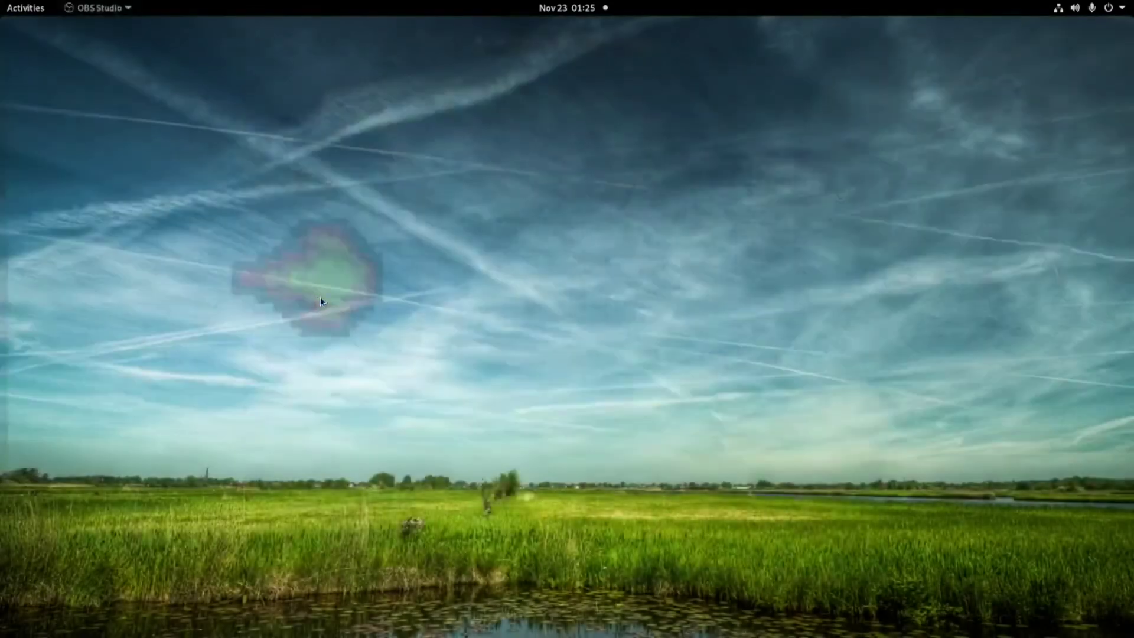
Step: Load the ROM of The Simpsons: Bart's Nightmare in BlastEm
left_click(561, 260)
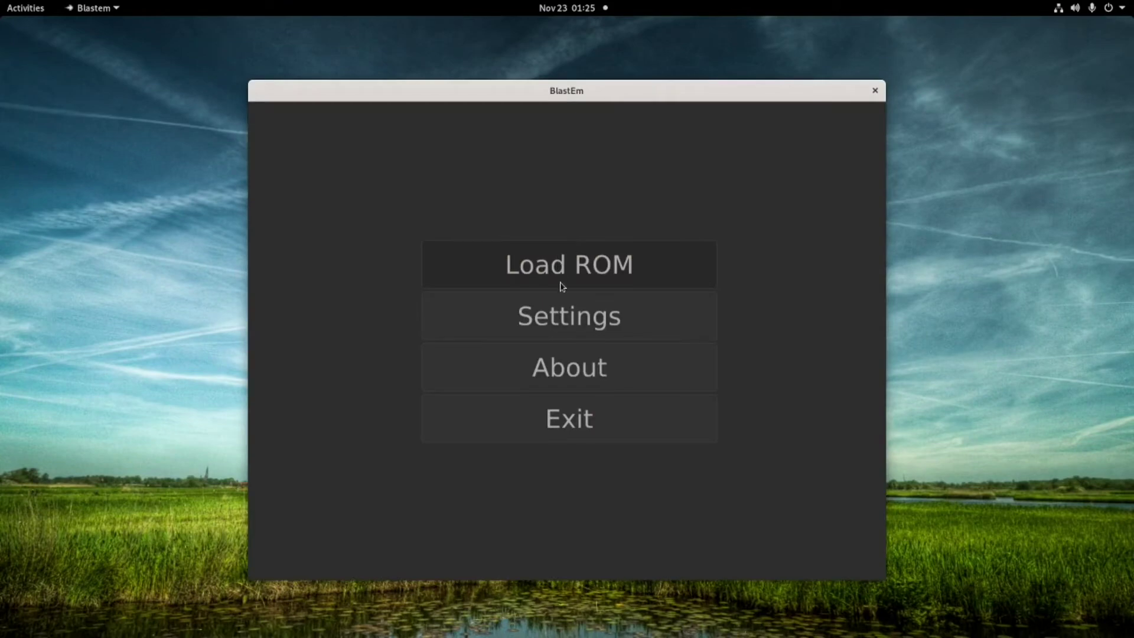
left_click(558, 270)
scroll(449, 390, "down", 5)
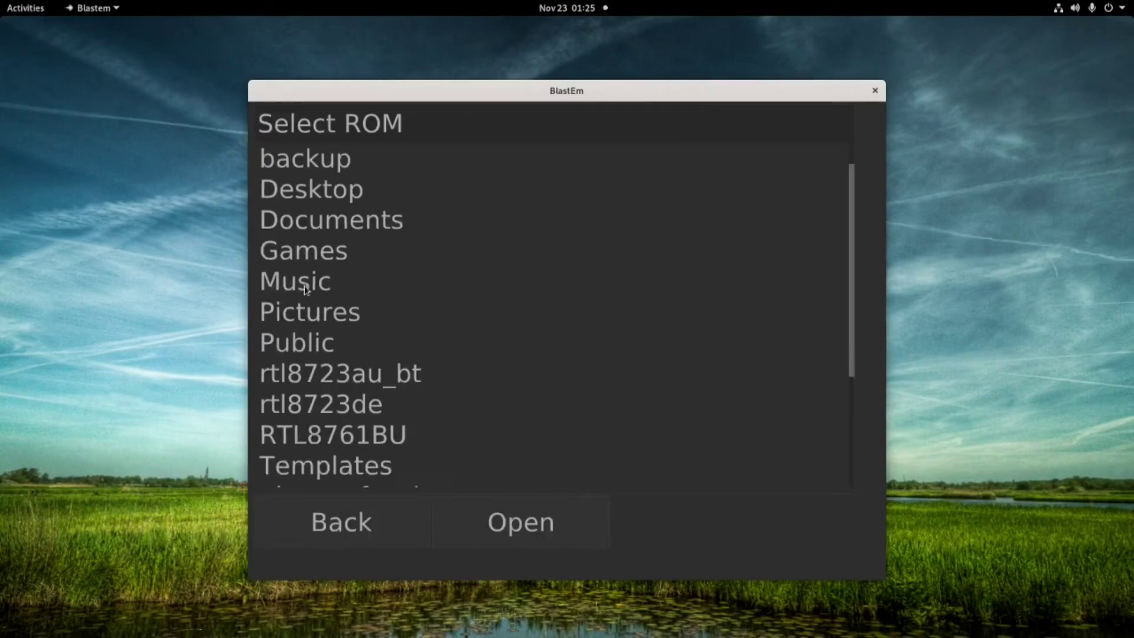
double_click(421, 472)
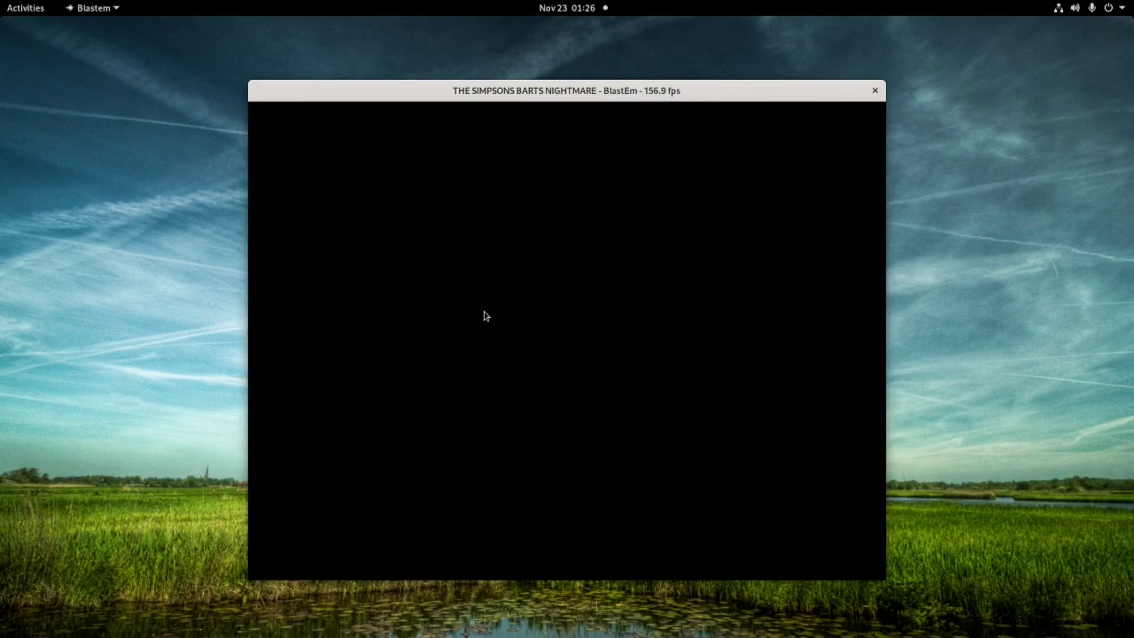
Step: Play The Simpsons: Bart's Nightmare by walking Bart to the right along the street
key("Right")
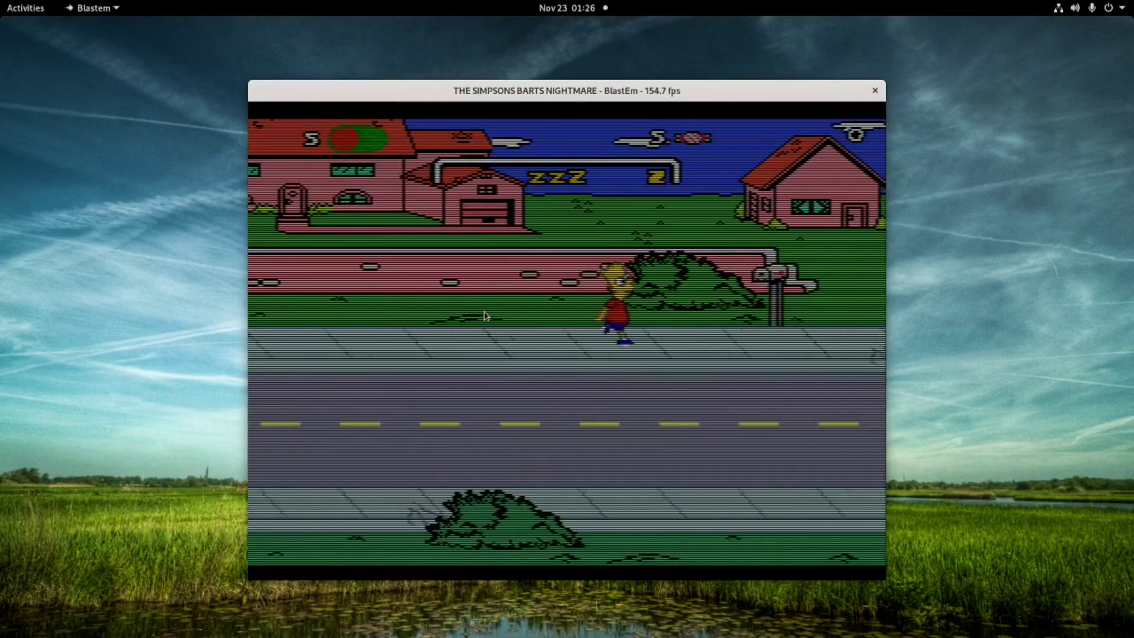
key("Right")
key("Right")
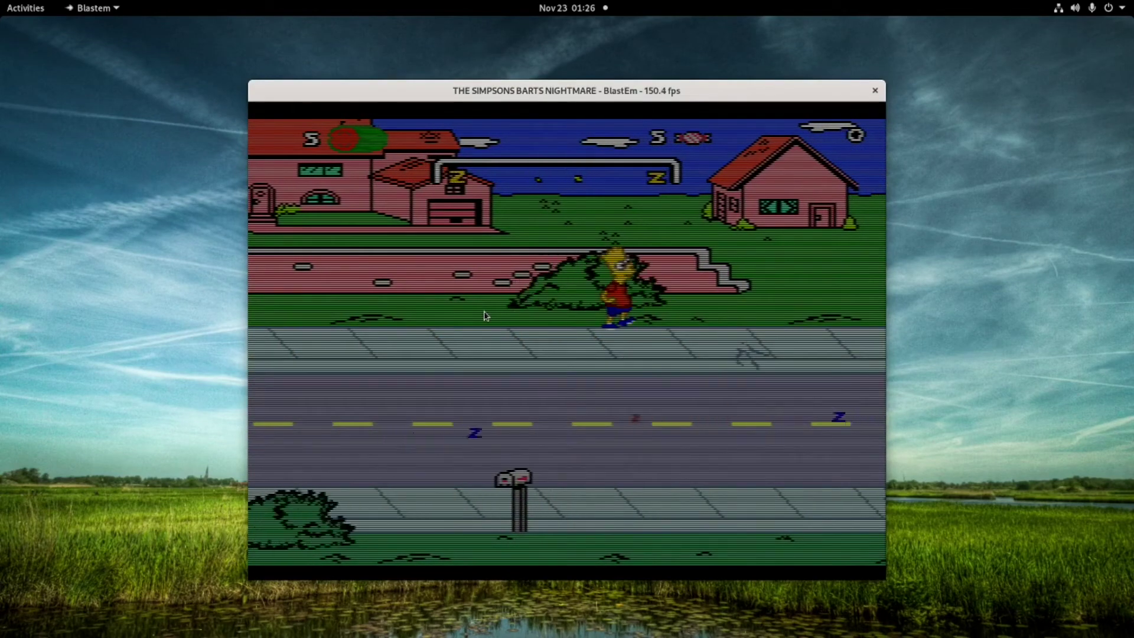
Step: Continue Bart's walk past the houses and trees, moving him between the lawn, the sidewalk and the road
key("Right")
key("Down")
key("Right")
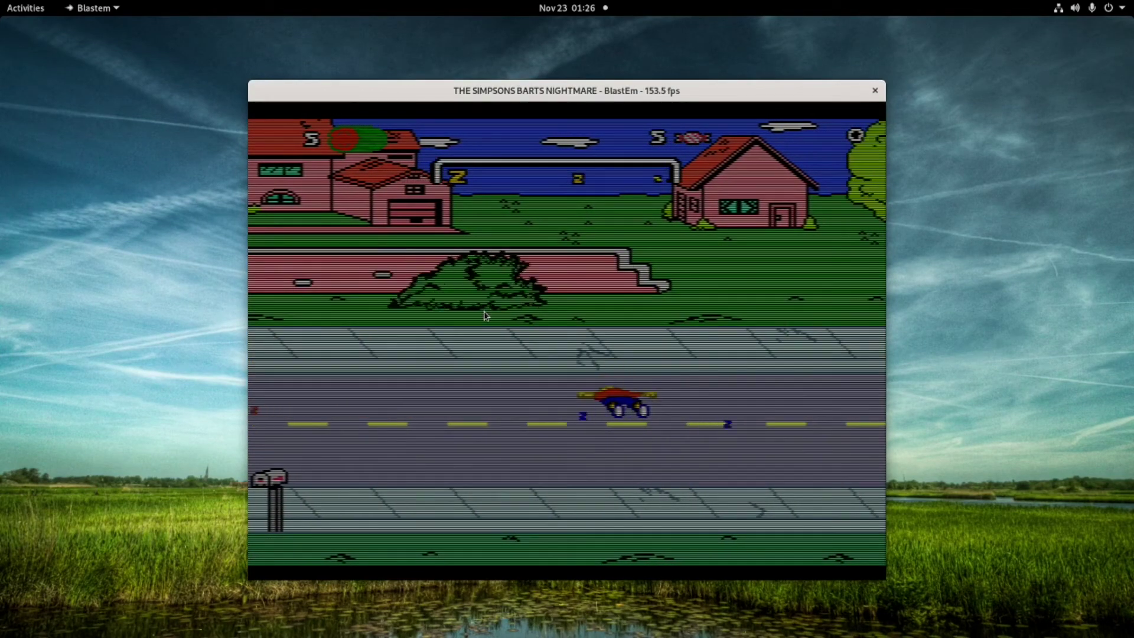
key("Up")
key("Right")
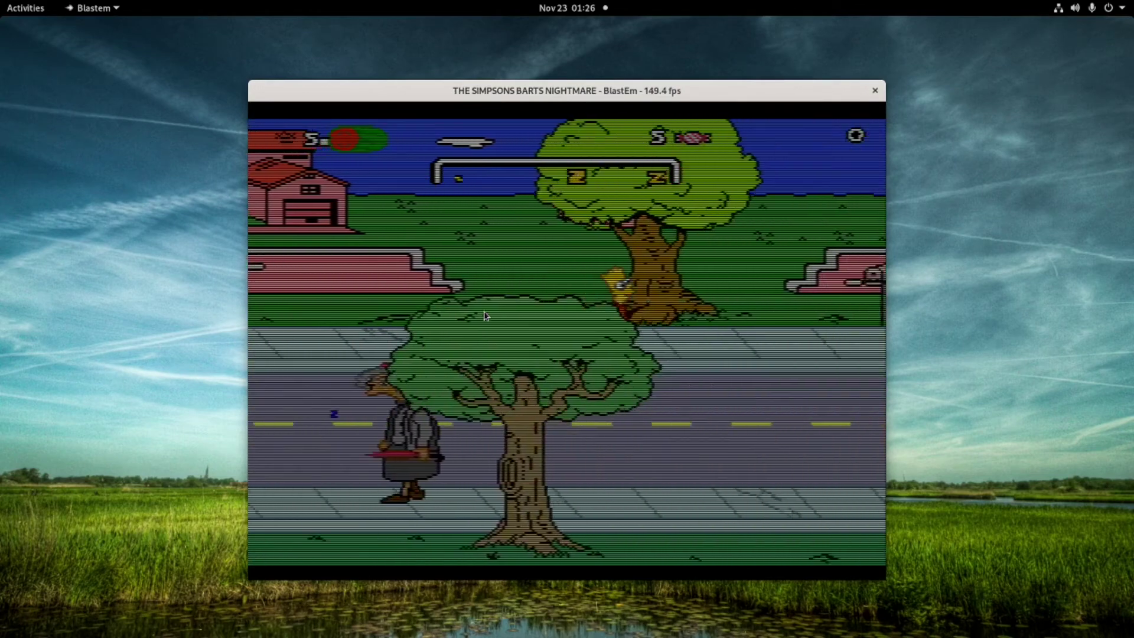
key("Right")
key("Down")
key("Right")
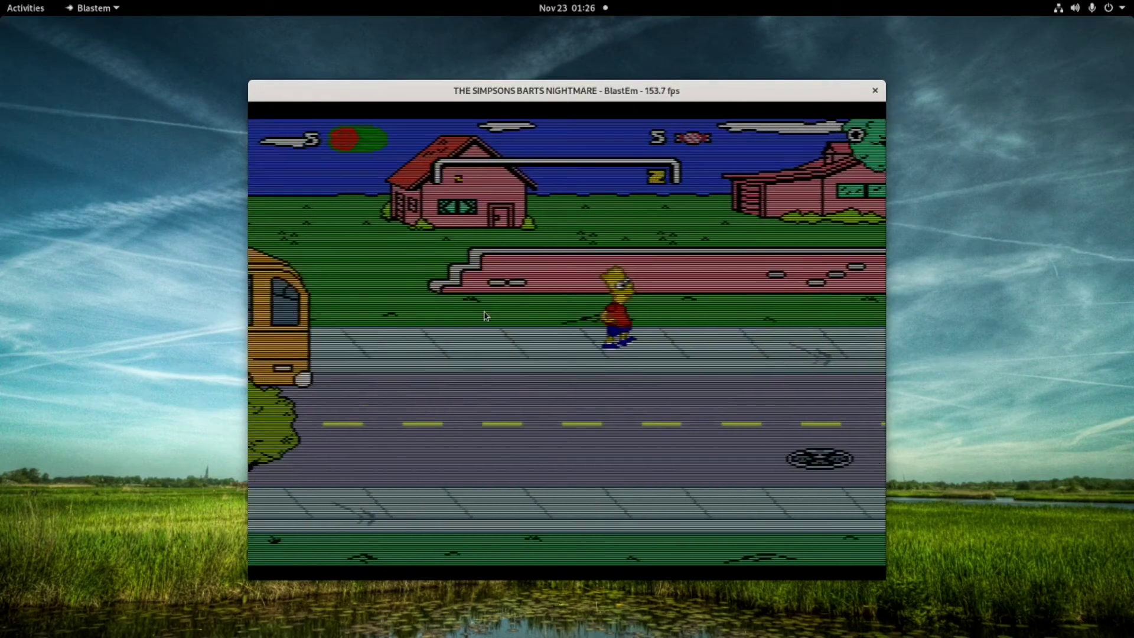
key("Right")
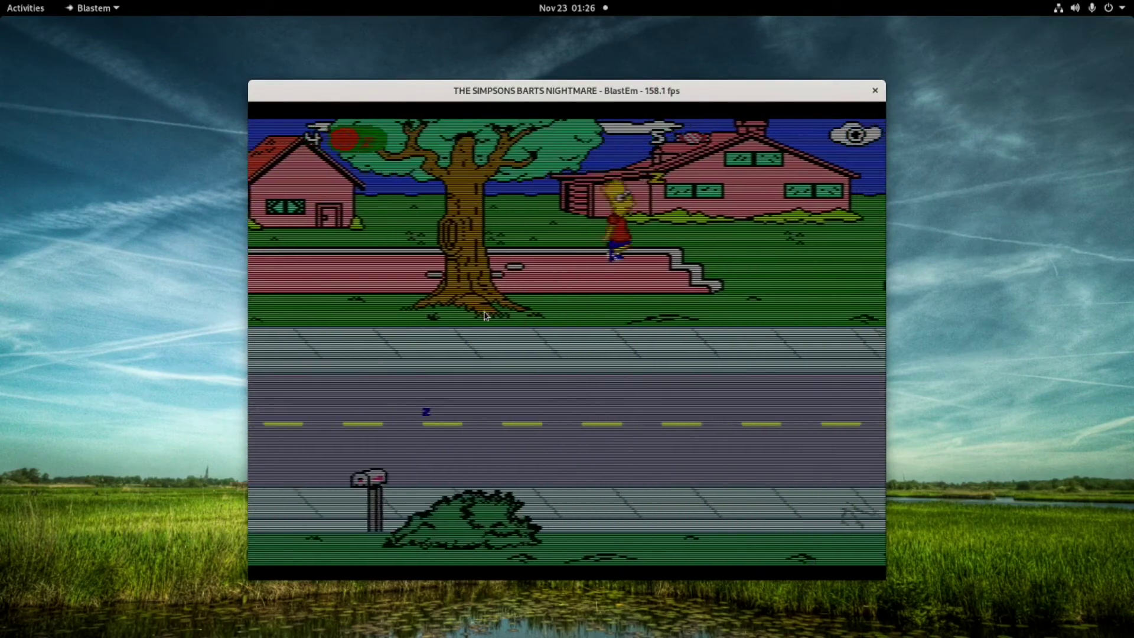
key("Right")
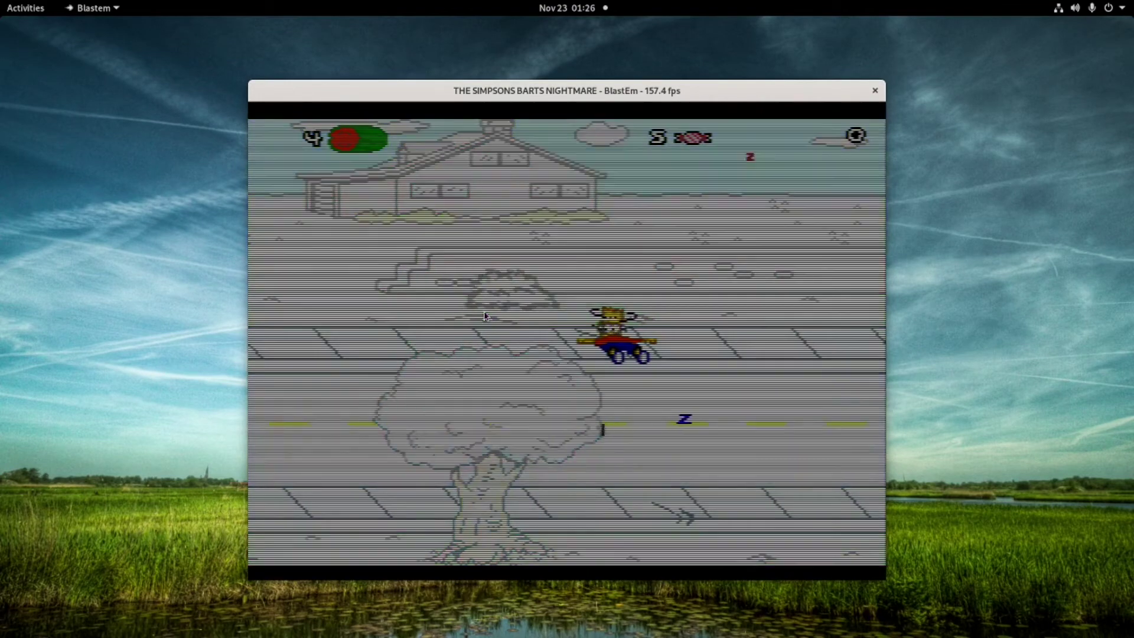
key("Right")
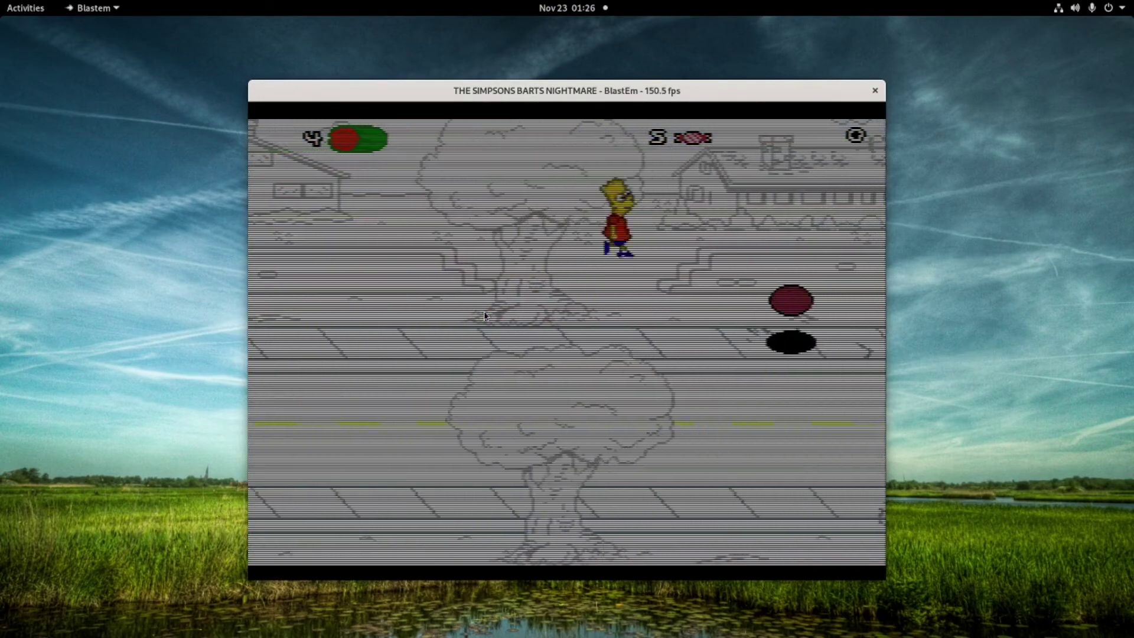
Step: Pause the game and review the emulator's video and system settings without changing them
key("Escape")
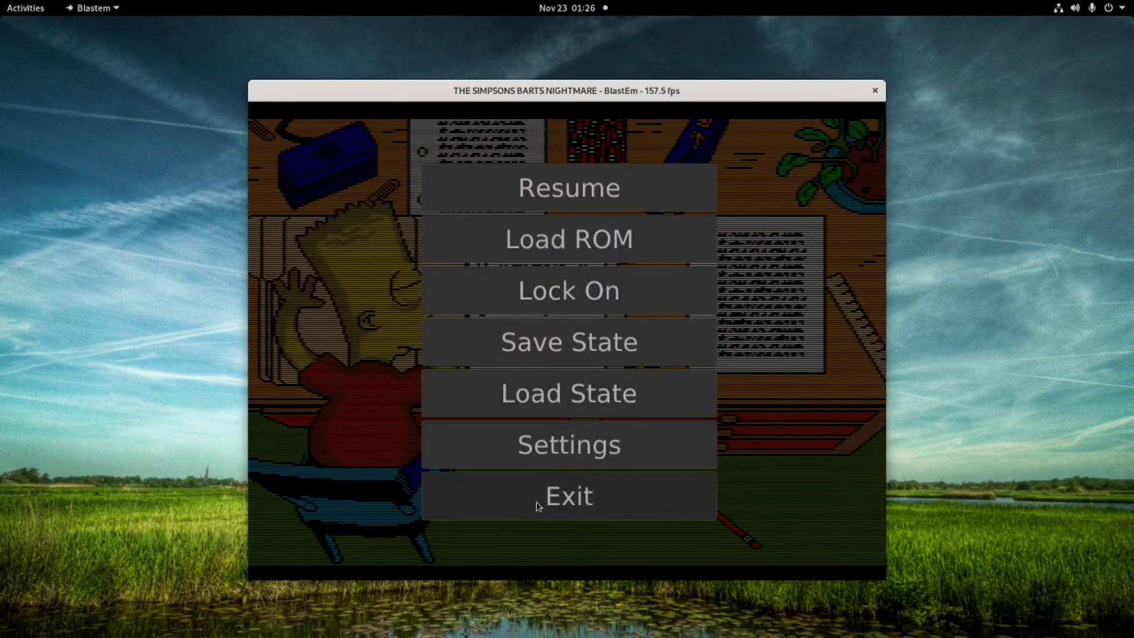
left_click(543, 446)
left_click(568, 325)
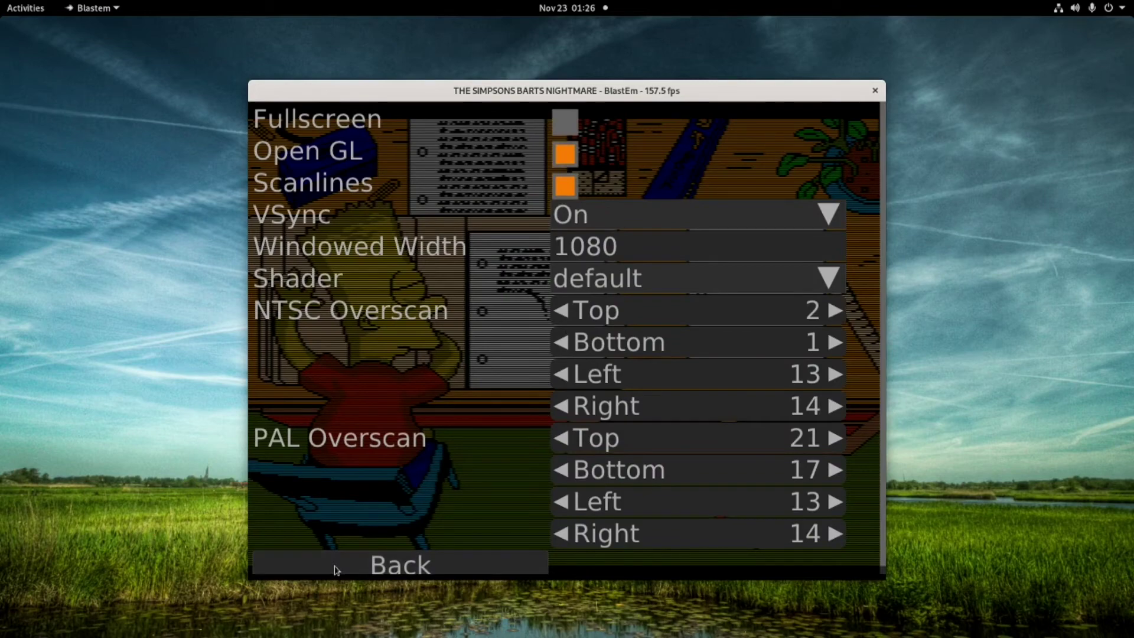
left_click(359, 570)
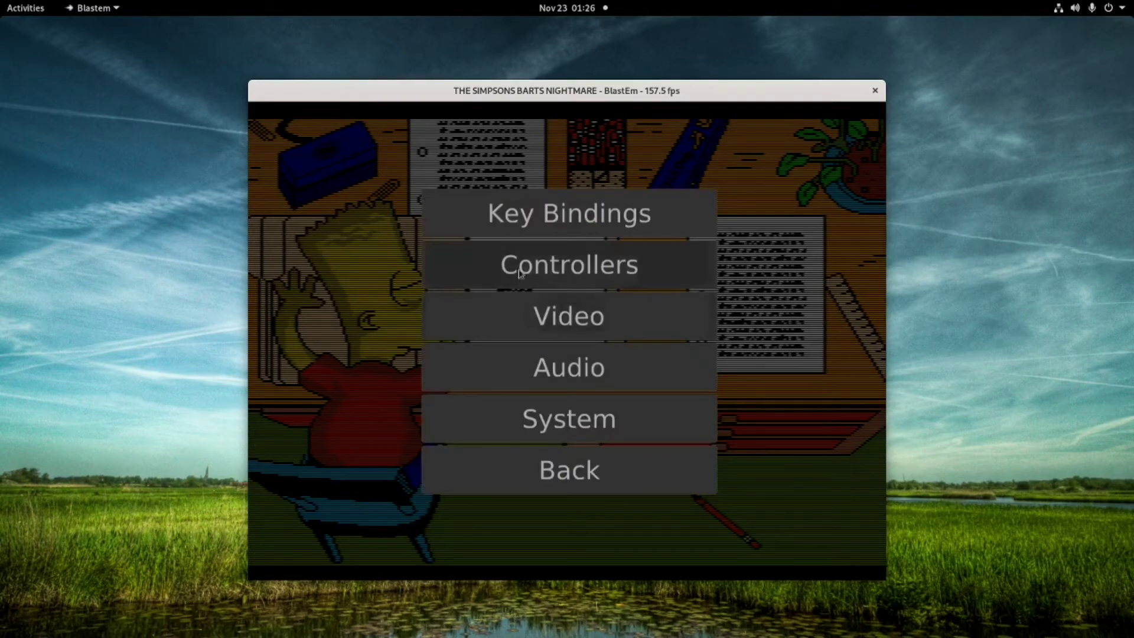
left_click(585, 415)
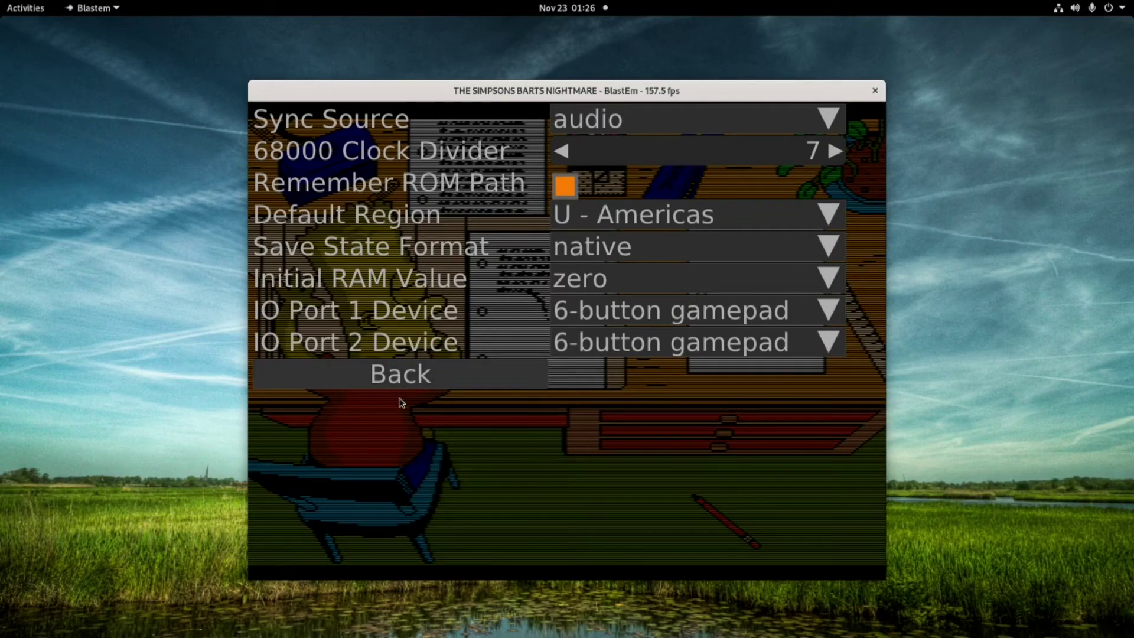
left_click(399, 378)
left_click(564, 493)
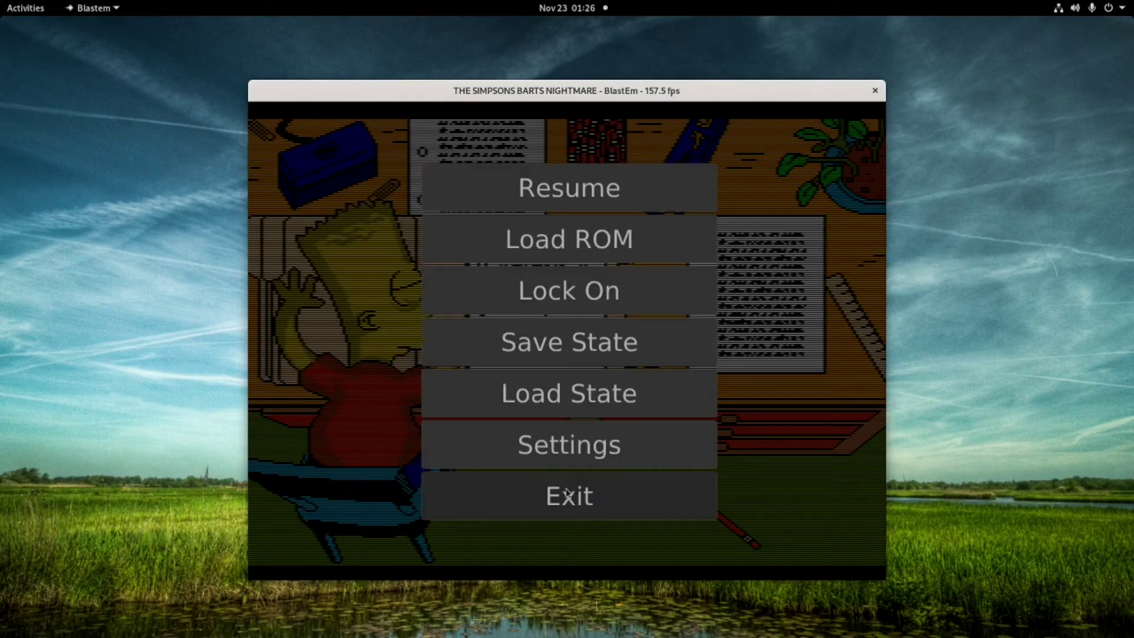
Step: Exit BlastEm and switch to RetroArch by starting it from the applications overview
left_click(546, 508)
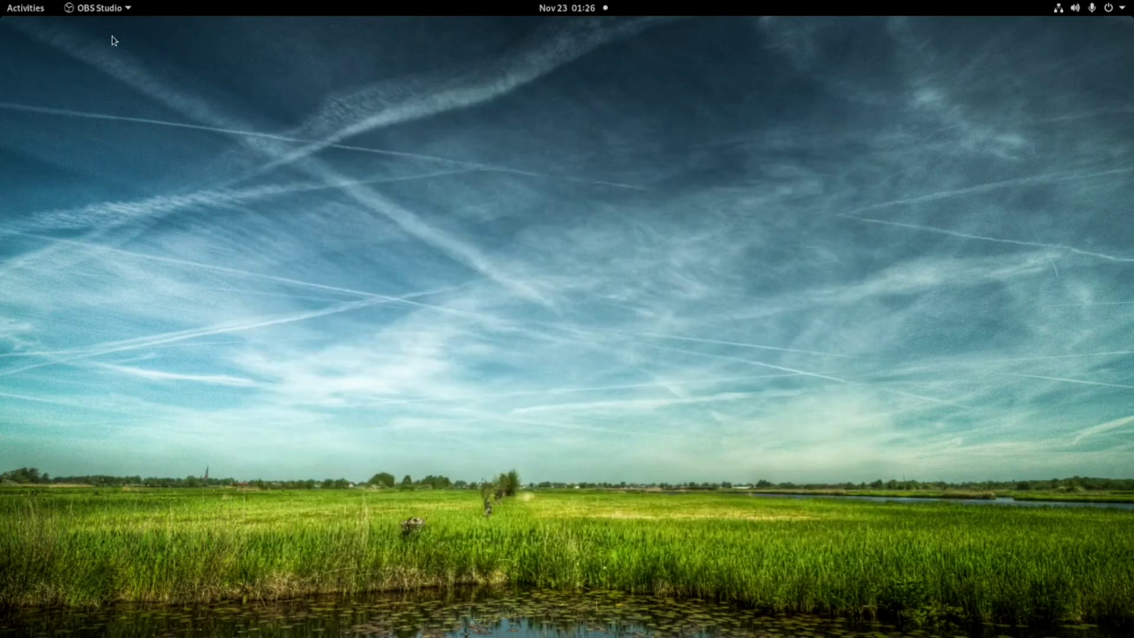
left_click(7, 3)
left_click(30, 577)
left_click(36, 13)
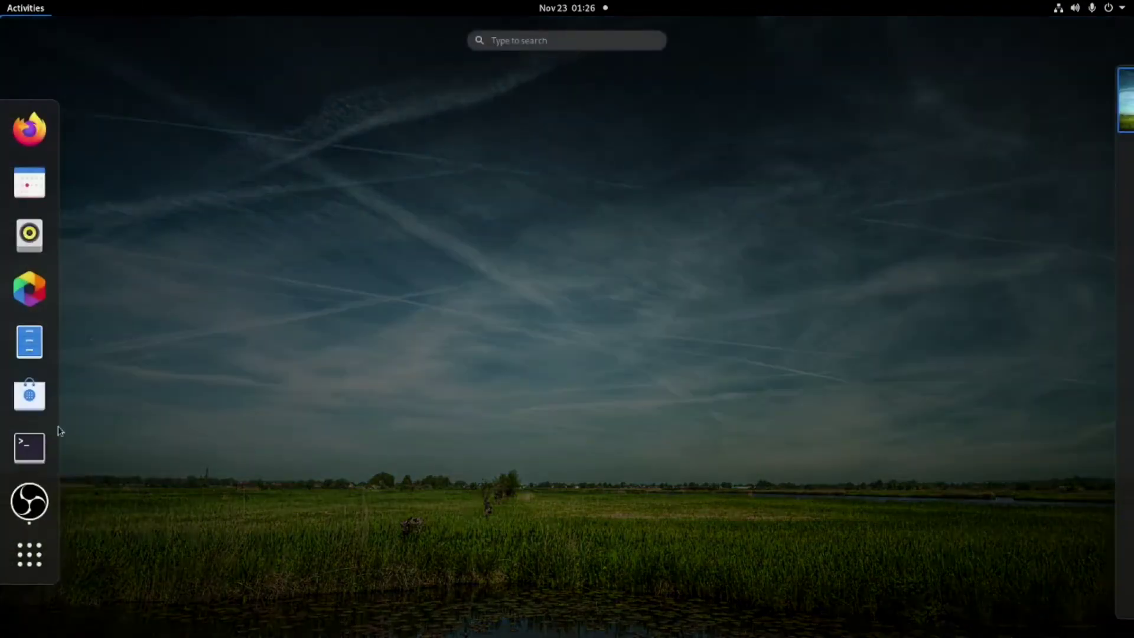
left_click(30, 554)
scroll(911, 430, "down", 1)
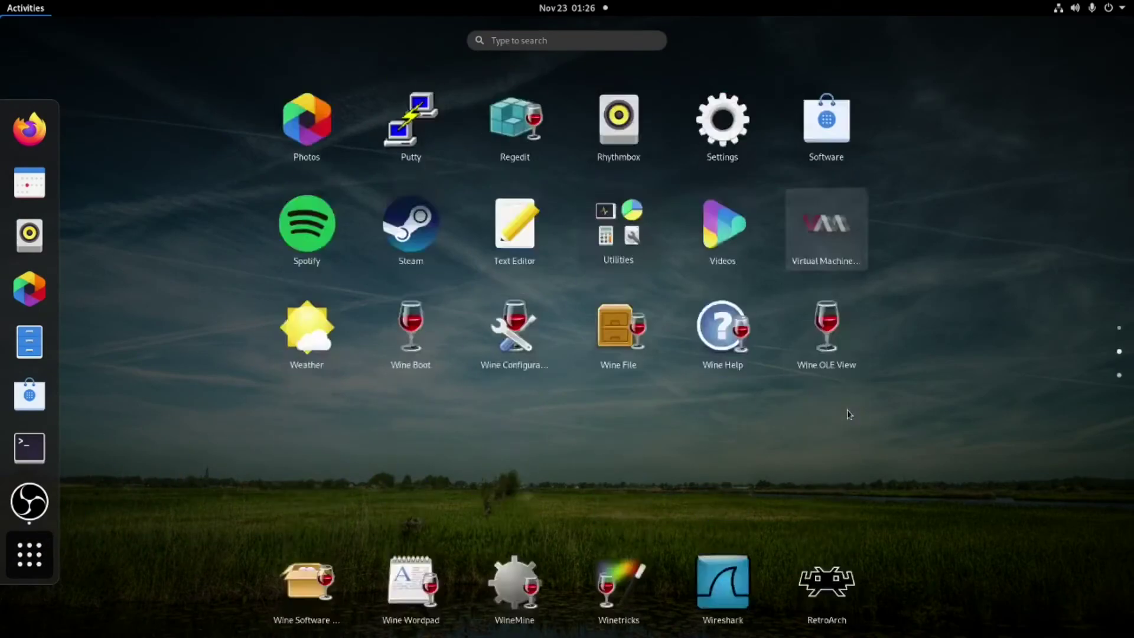
scroll(848, 414, "down", 1)
left_click(826, 188)
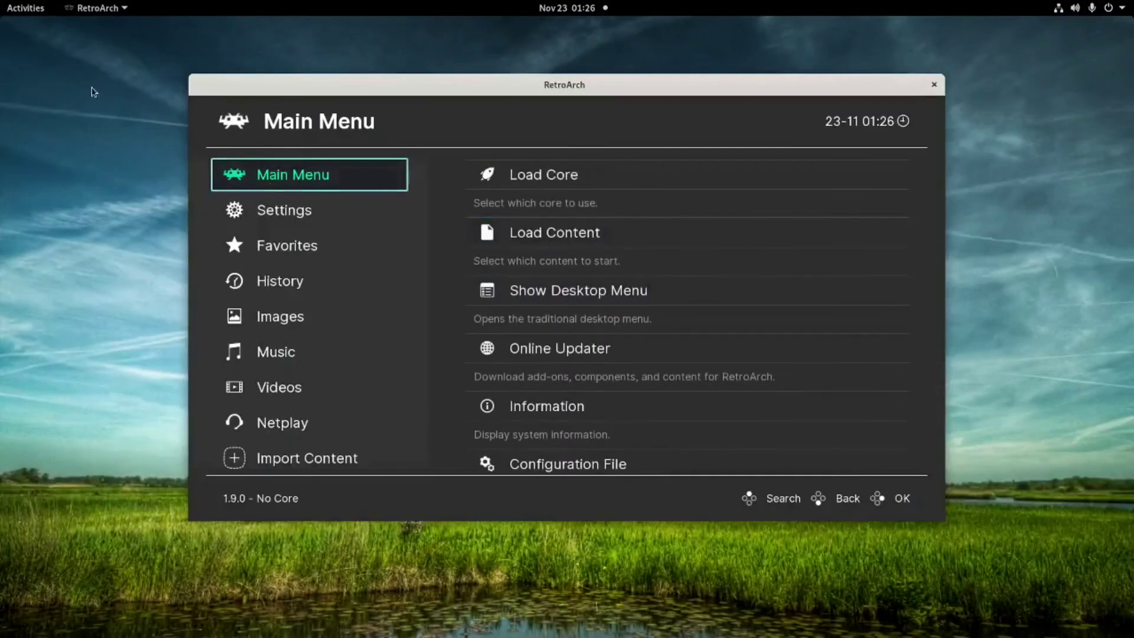
Step: Open the driver settings, try linuxraw as the controller driver and set it back to sdl2
left_click(307, 211)
left_click(506, 176)
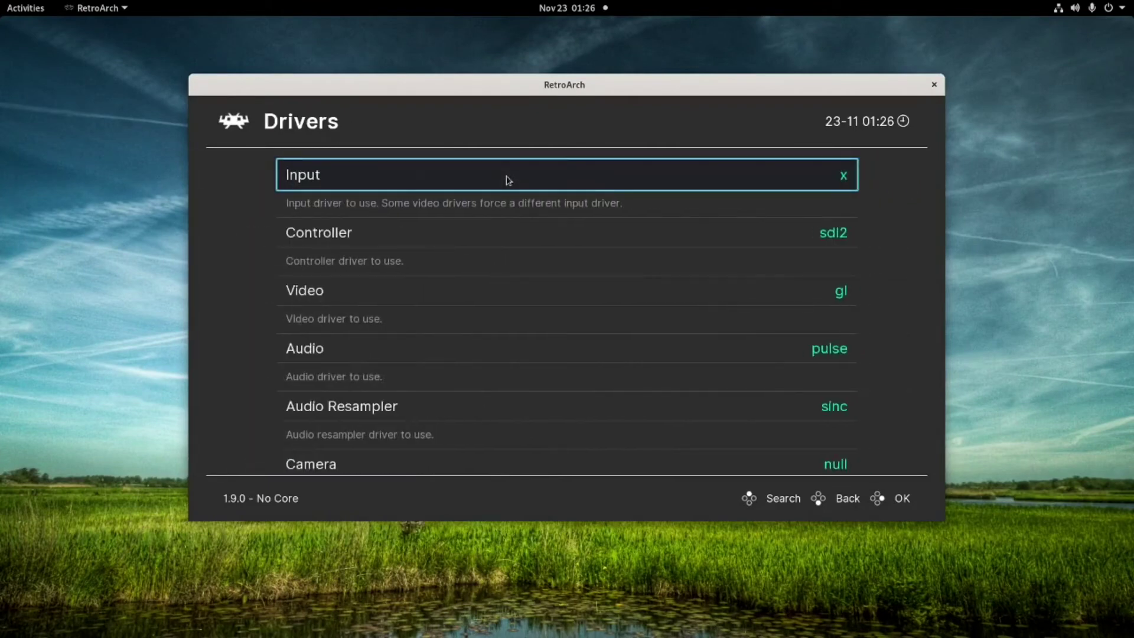
left_click(706, 233)
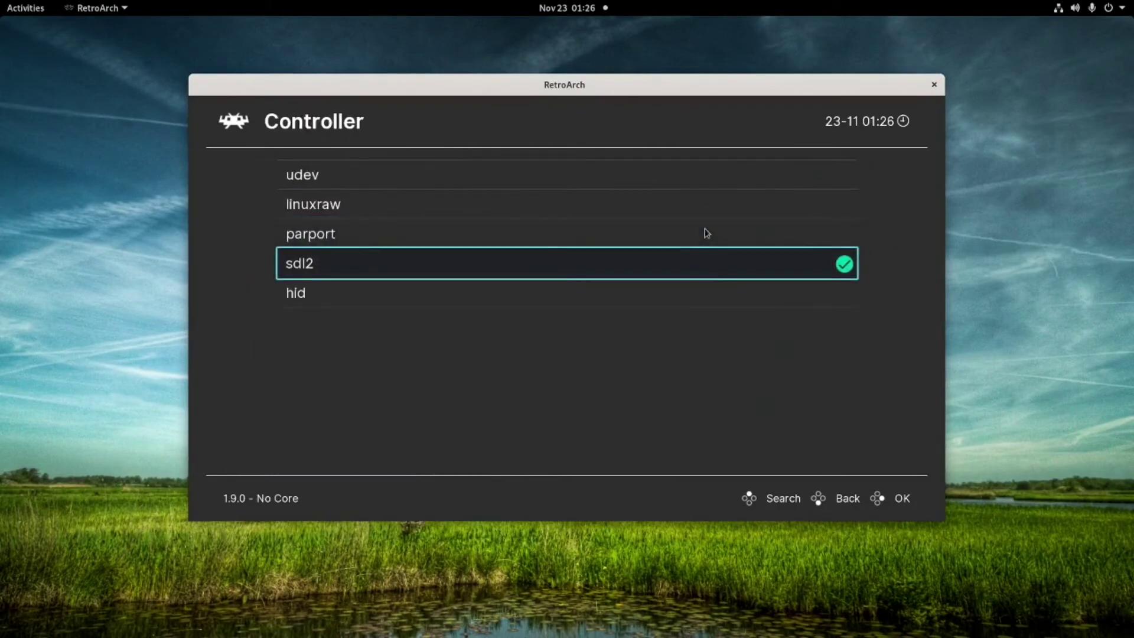
left_click(318, 211)
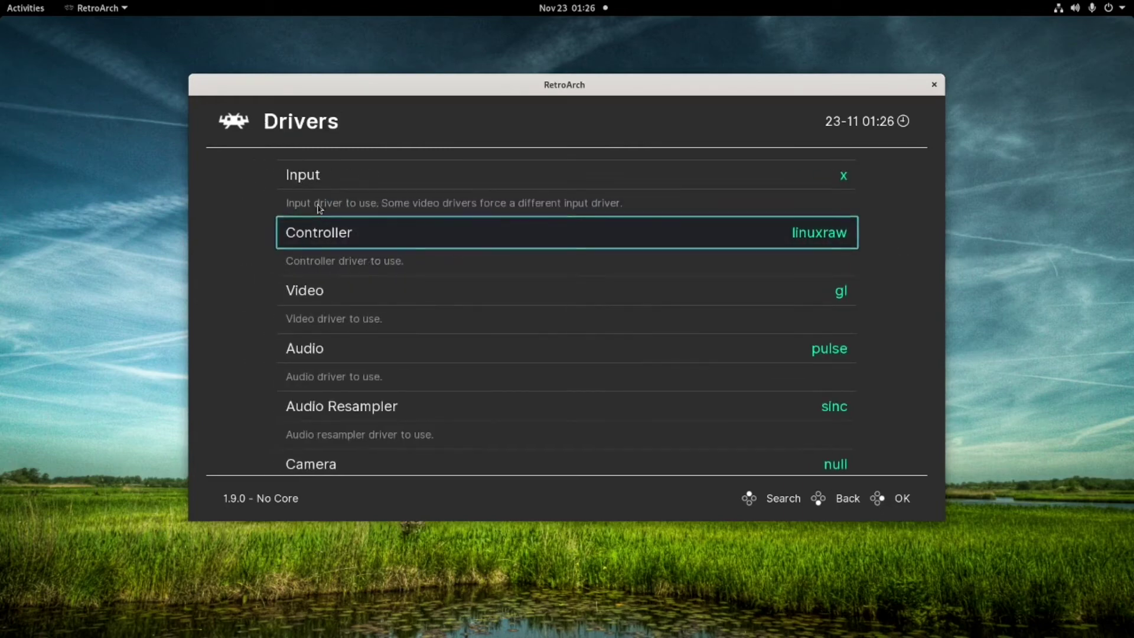
left_click(303, 233)
left_click(364, 267)
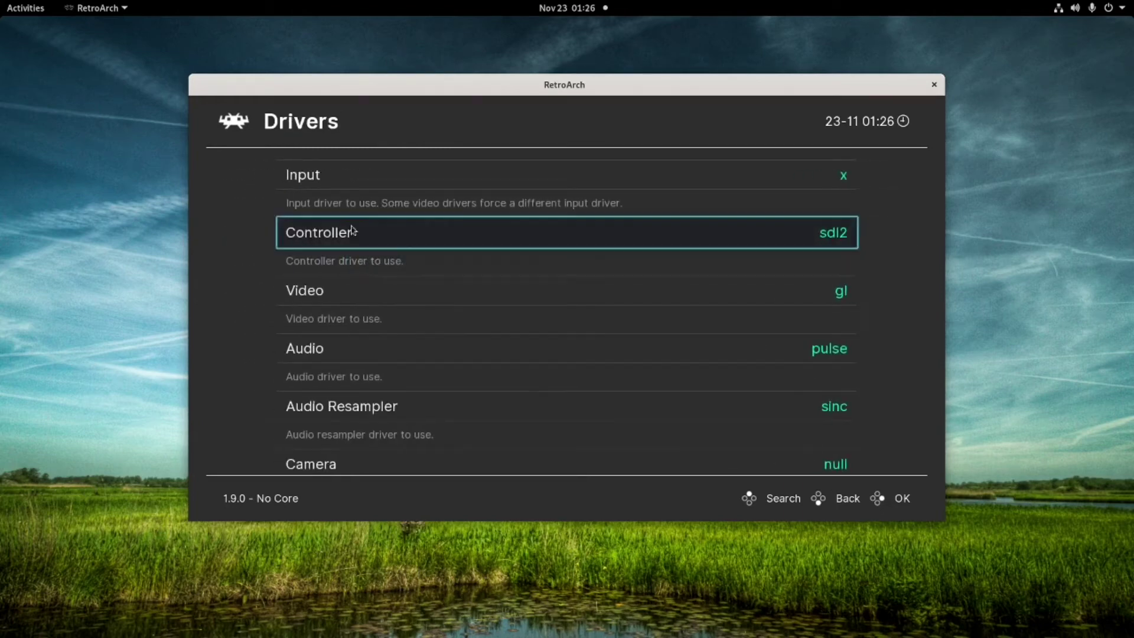
Step: Set the video driver to vulkan and leave the driver settings
left_click(364, 296)
left_click(344, 269)
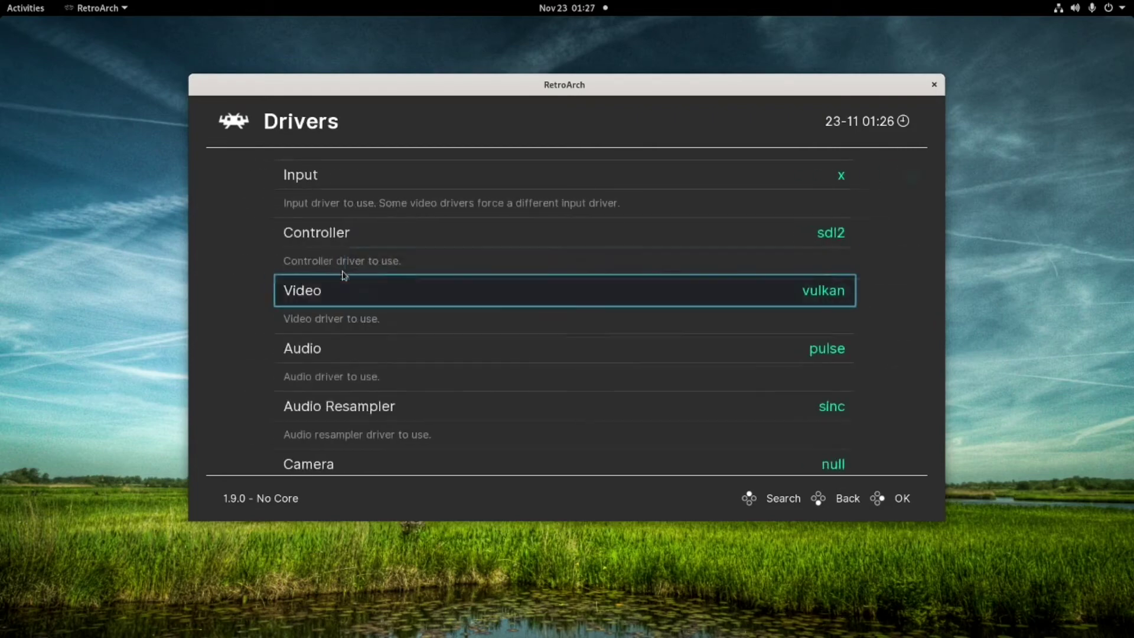
right_click(341, 242)
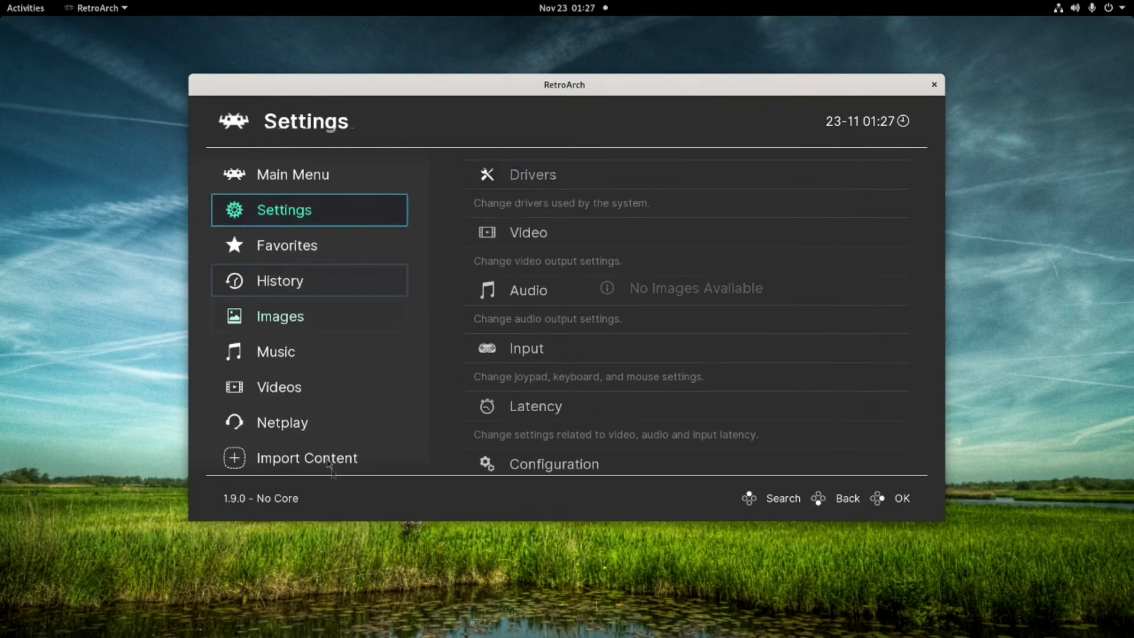
Step: Run "Simpsons, The - Bart's Nightmare (JUE) [!]" from the retroarch playlist with the vulkan driver
scroll(319, 457, "down", 10)
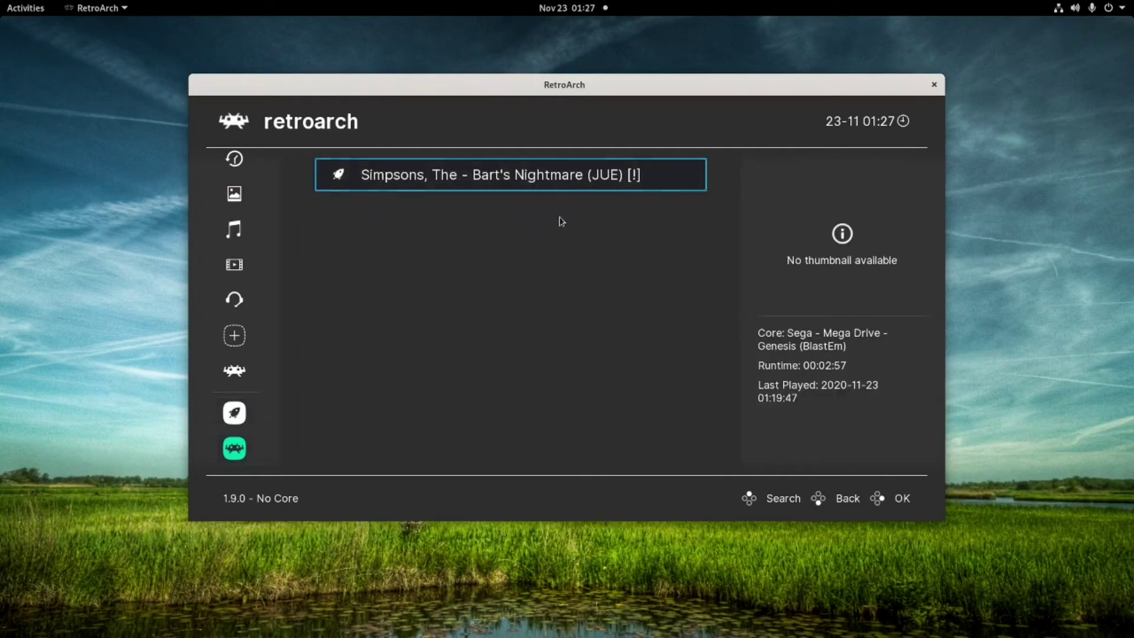
left_click(614, 193)
left_click(470, 195)
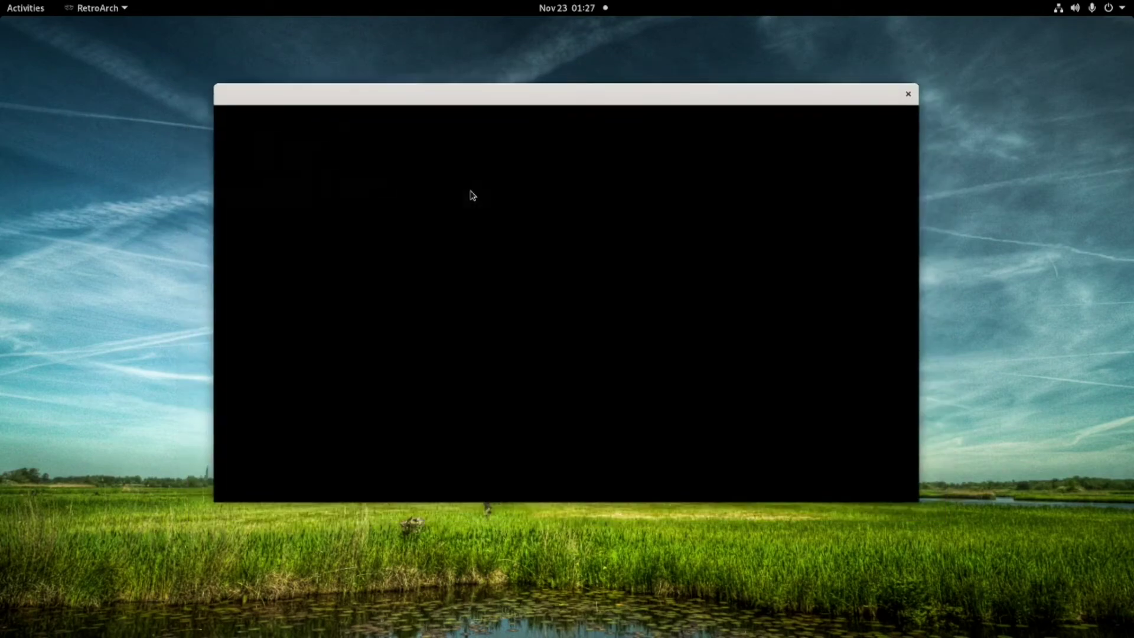
key("space")
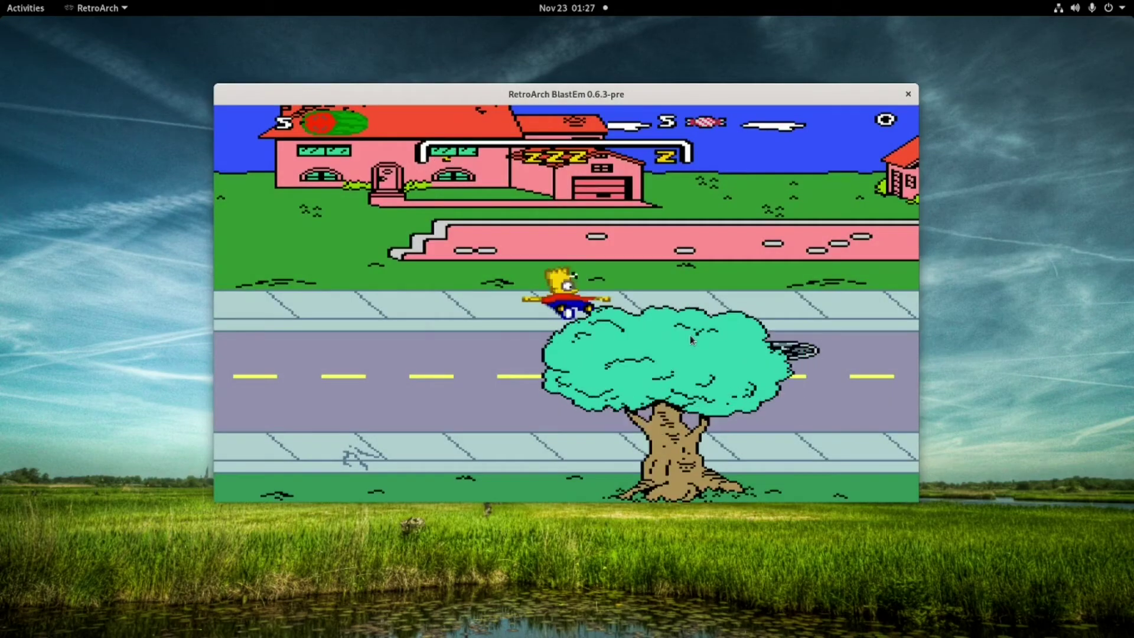
Step: Play Bart's Nightmare in RetroArch by walking Bart right along the far sidewalk, crossing the road and continuing on the near sidewalk
key("Right")
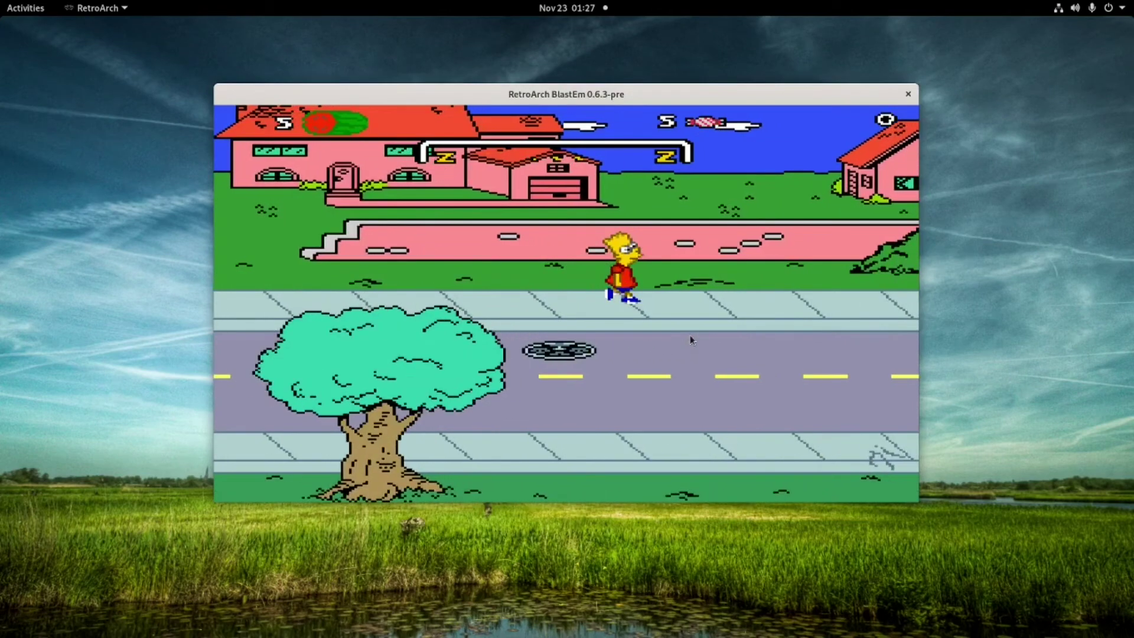
key("Right")
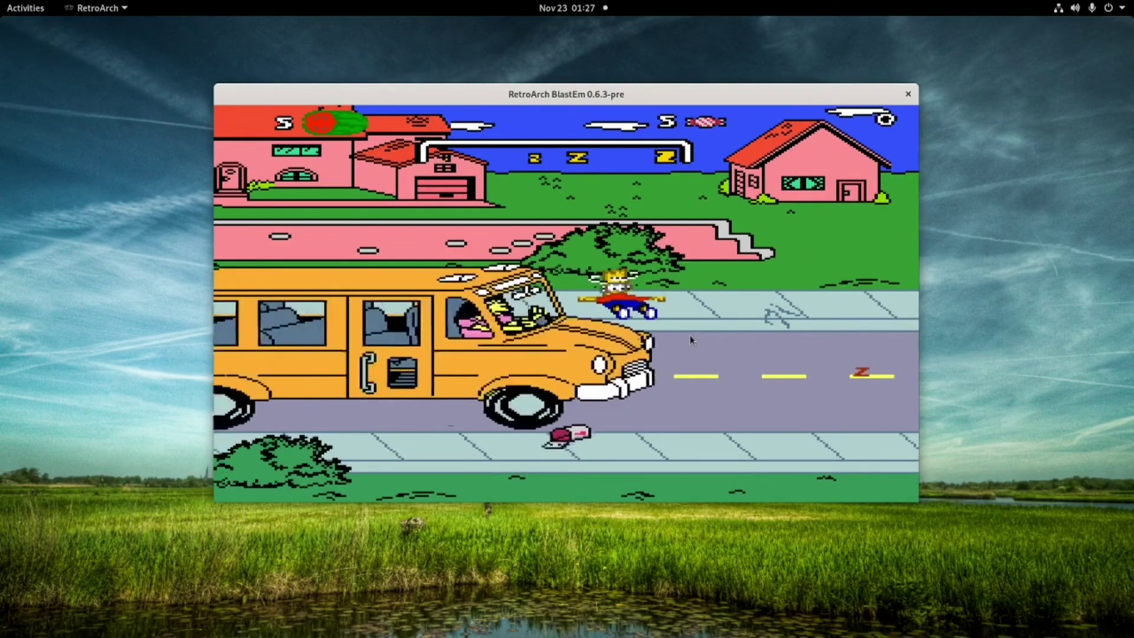
key("Right")
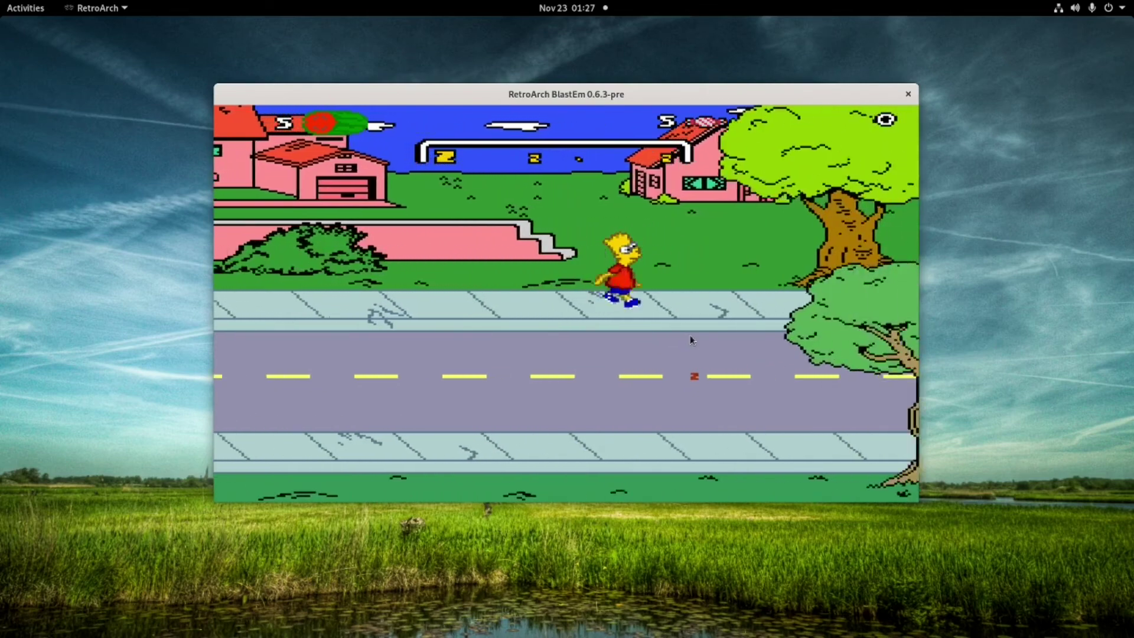
key("Right")
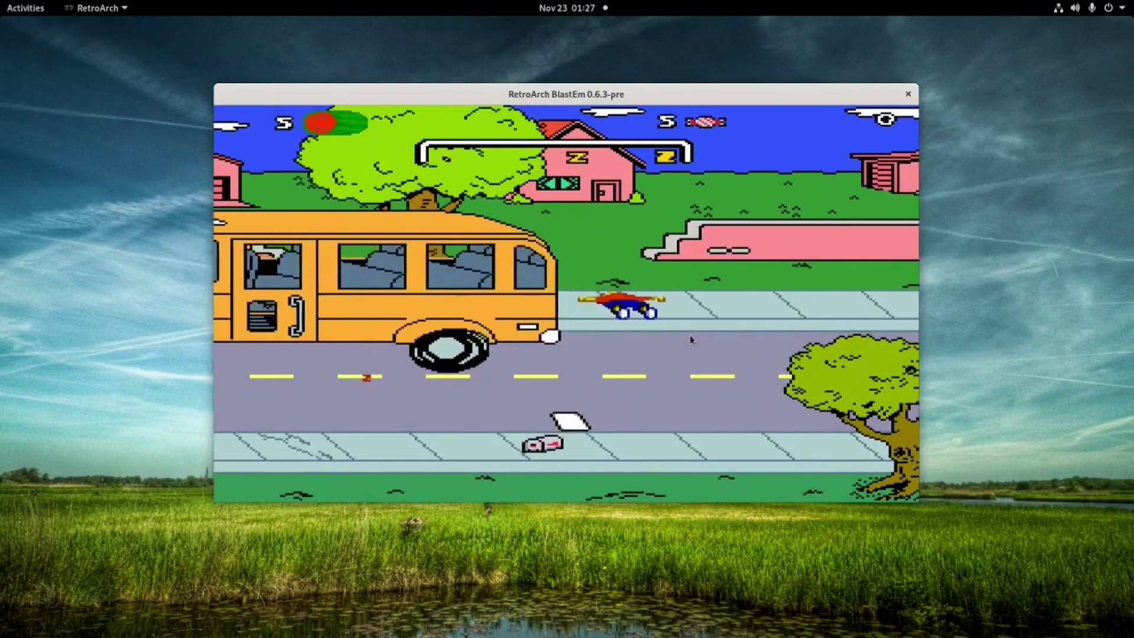
key("Right")
key("Right")
key("Down")
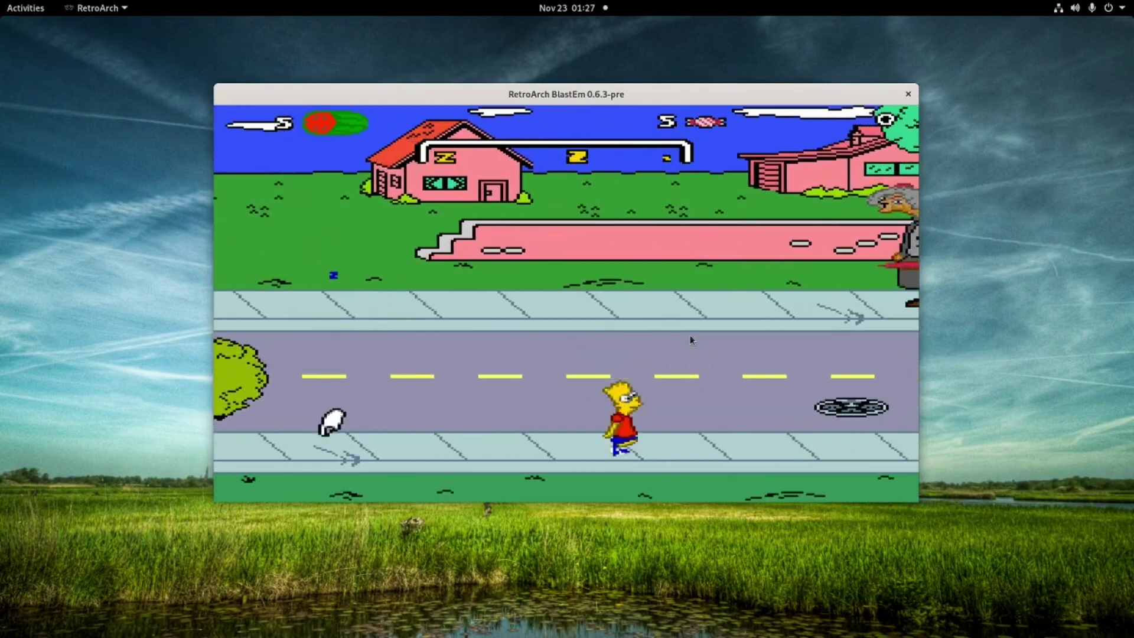
key("Right")
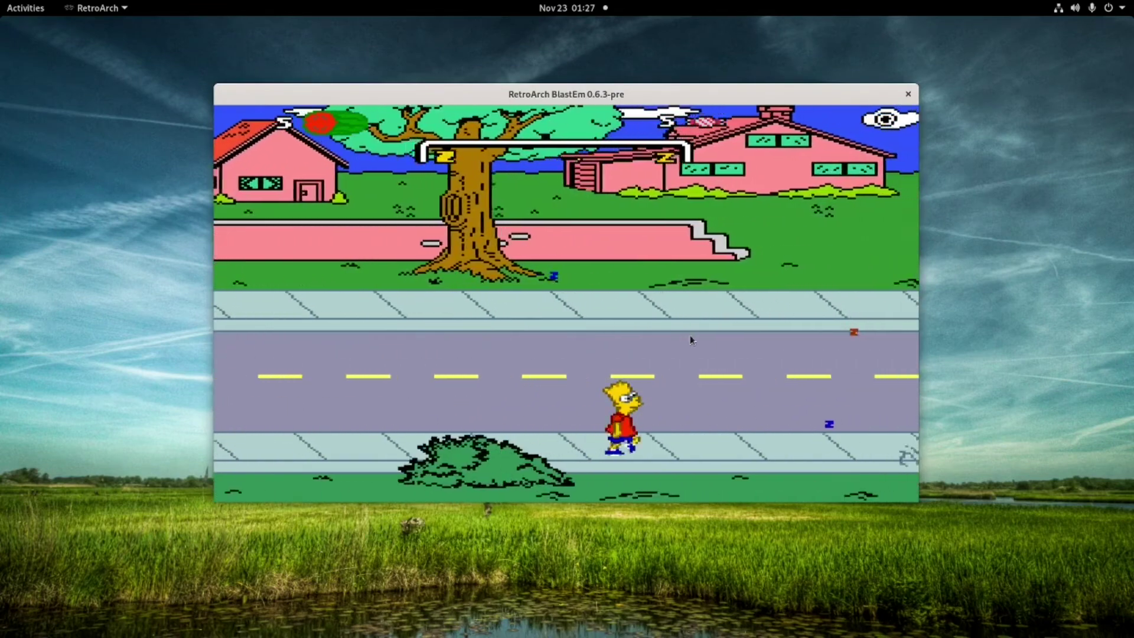
key("Right")
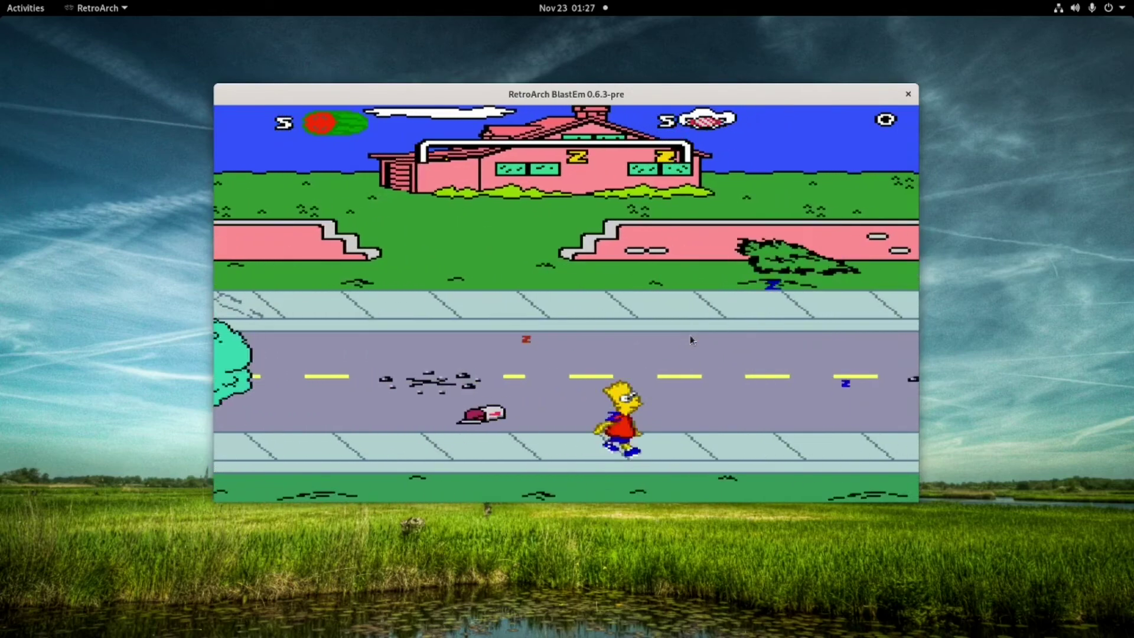
key("Right")
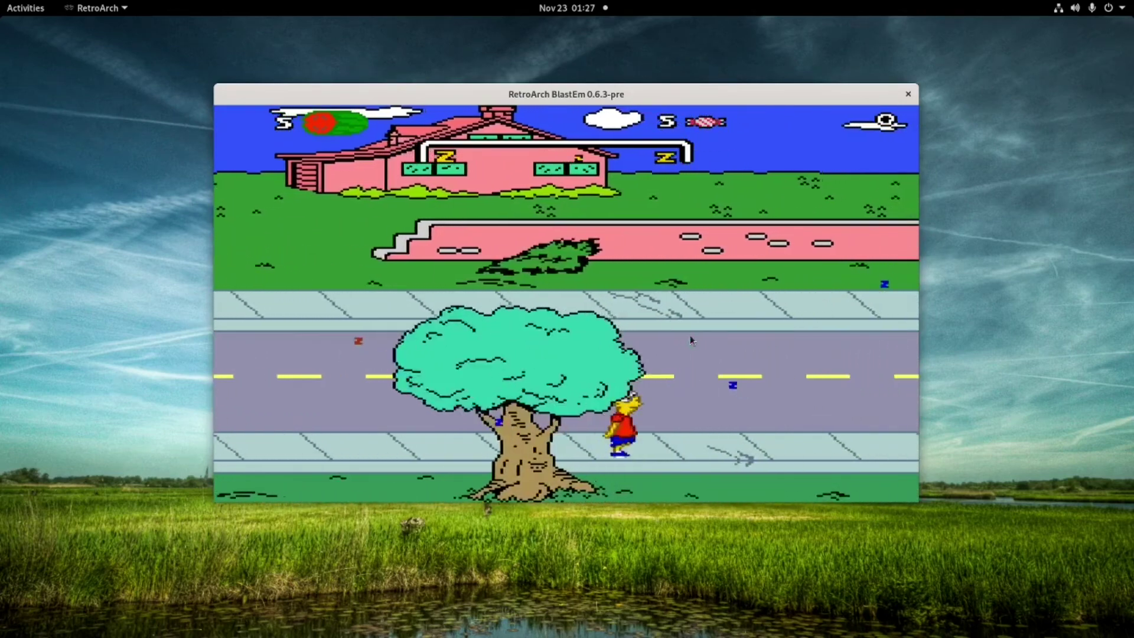
key("Right")
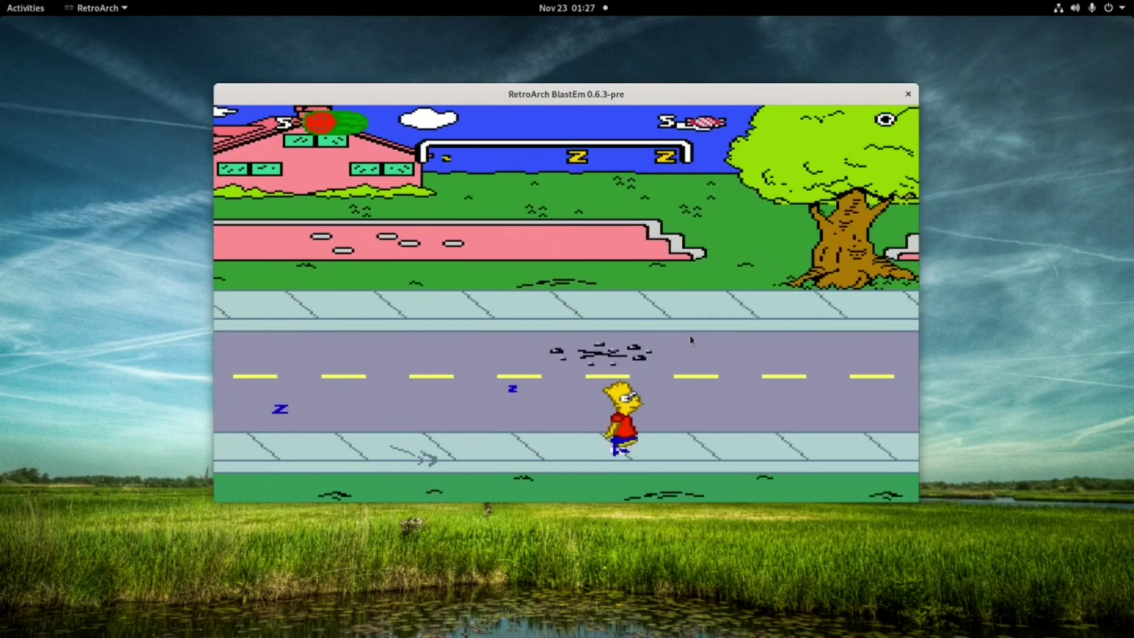
key("Right")
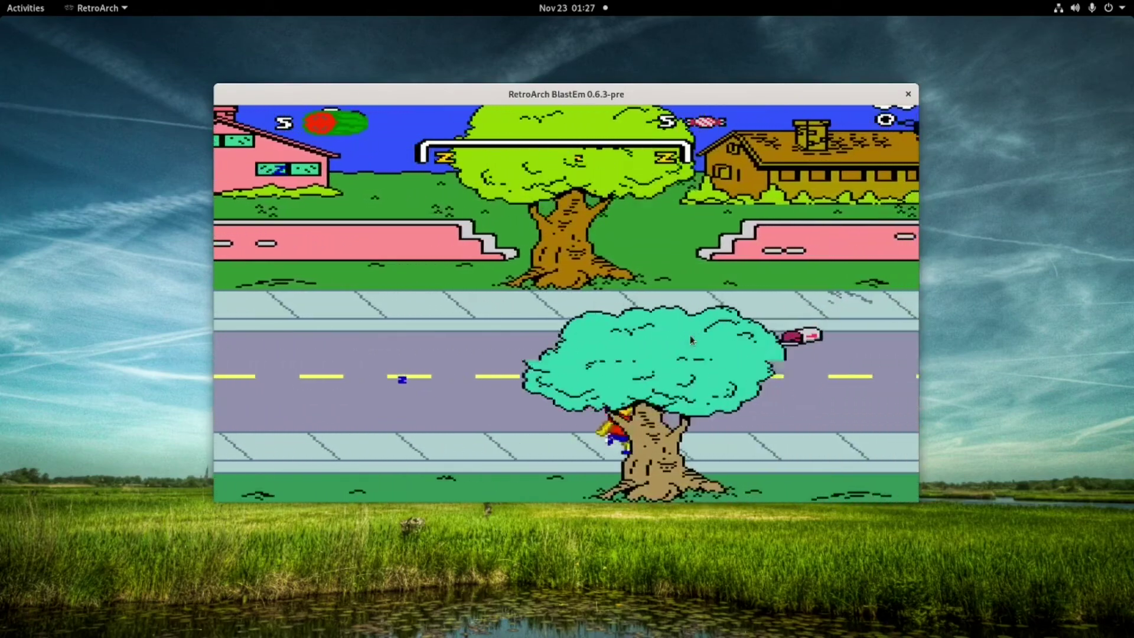
key("Right")
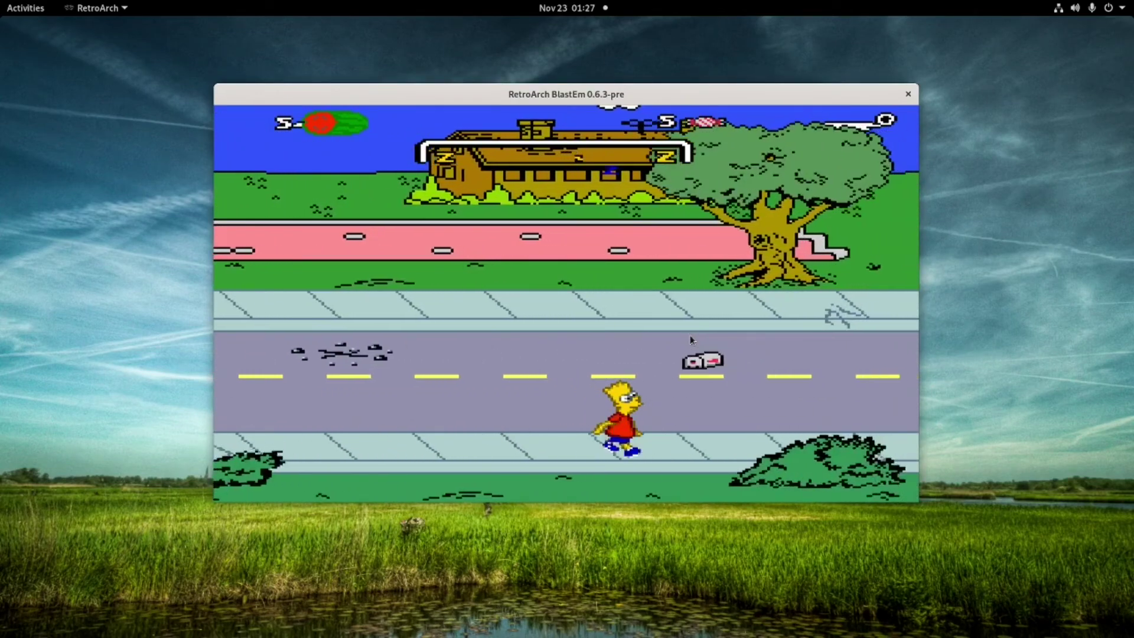
Step: Walk Bart farther right along the near sidewalk in Bart's Nightmare, stepping briefly onto the road and back to the sidewalk
key("Right")
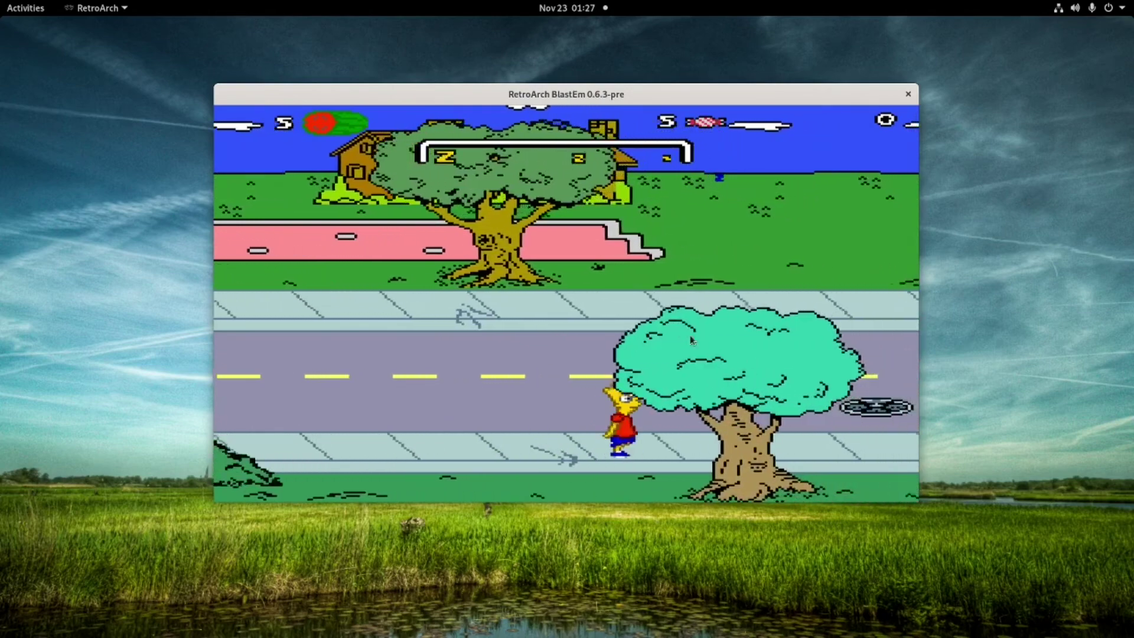
key("Right")
key("Right")
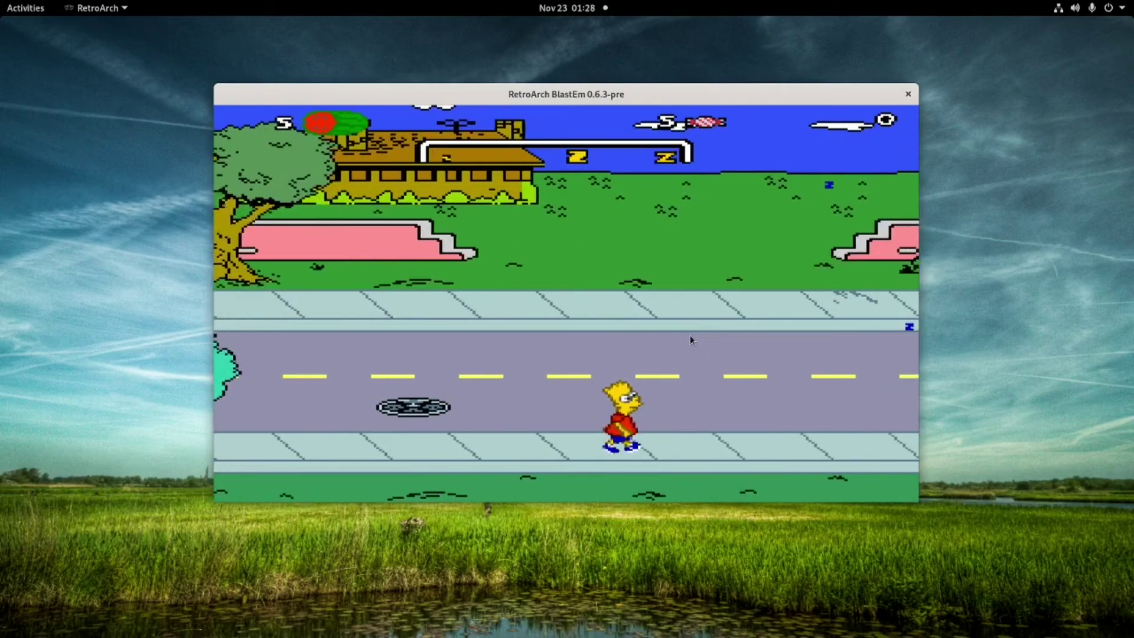
key("Right")
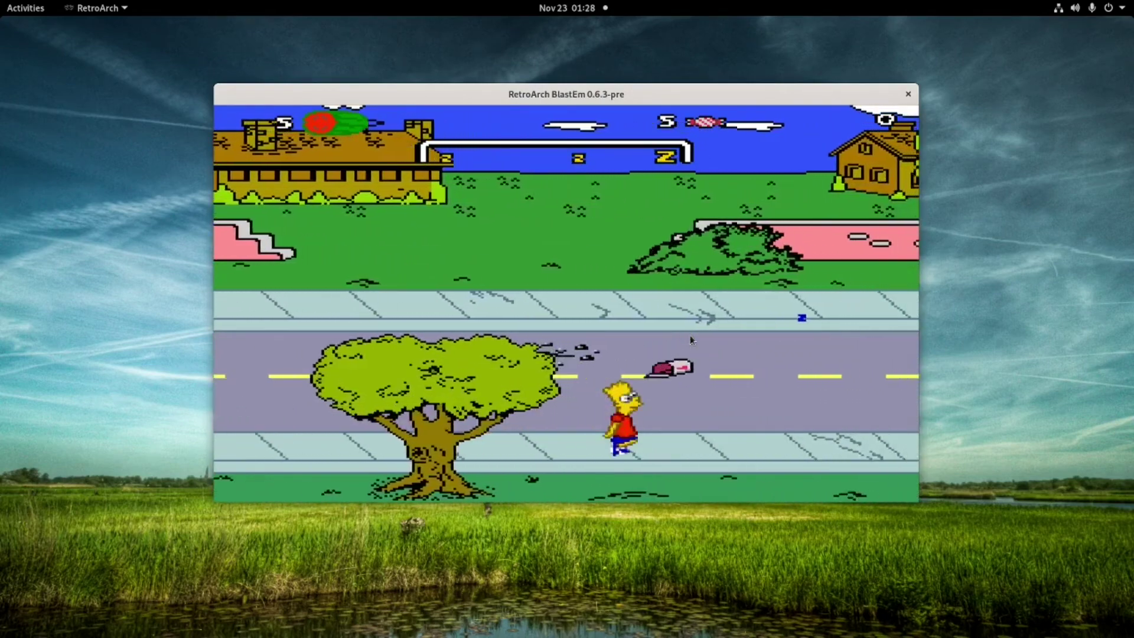
key("Right")
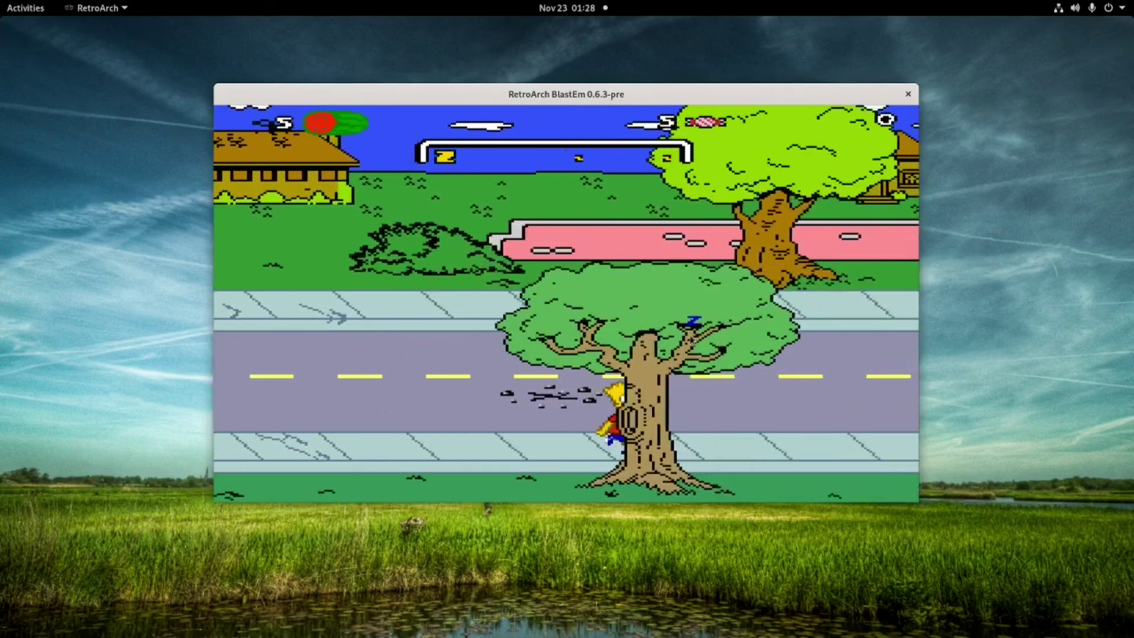
key("Right")
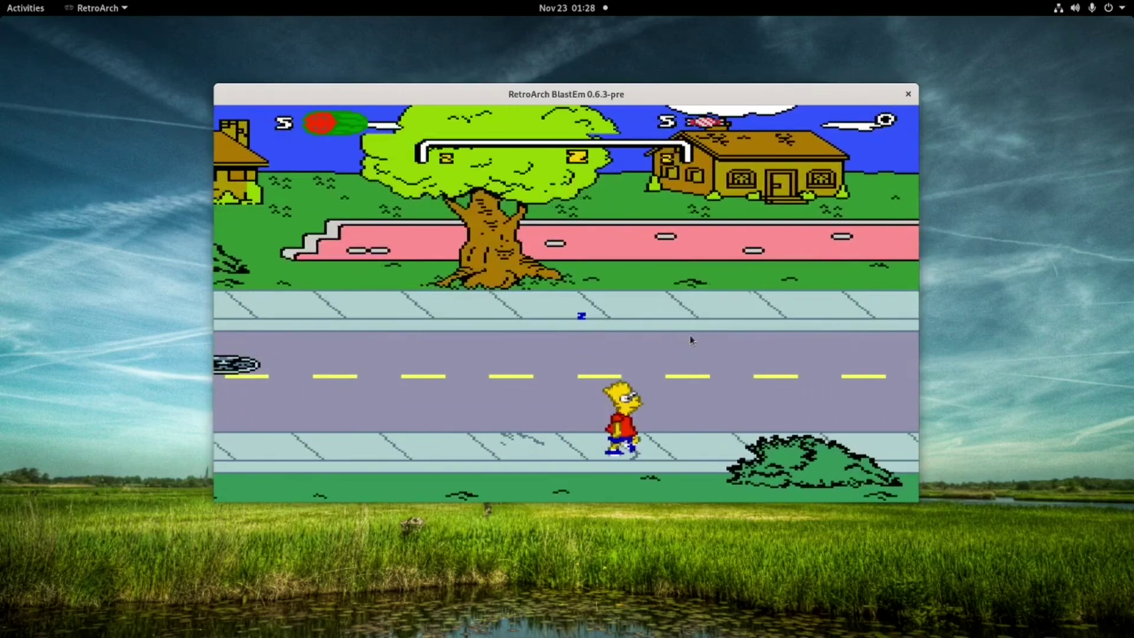
key("Right")
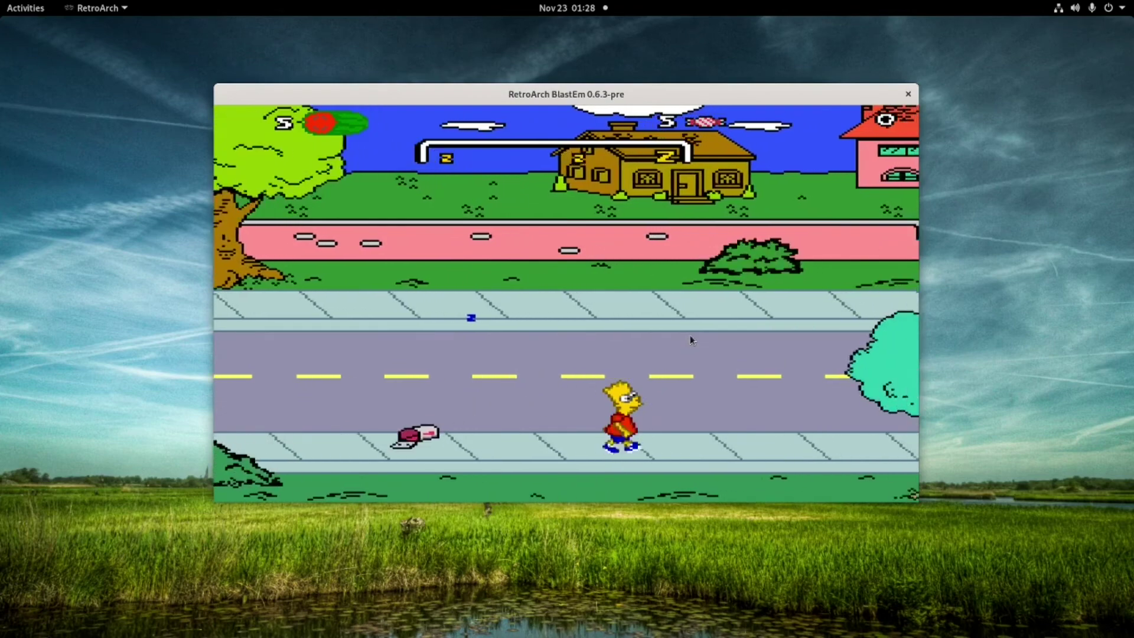
key("Right")
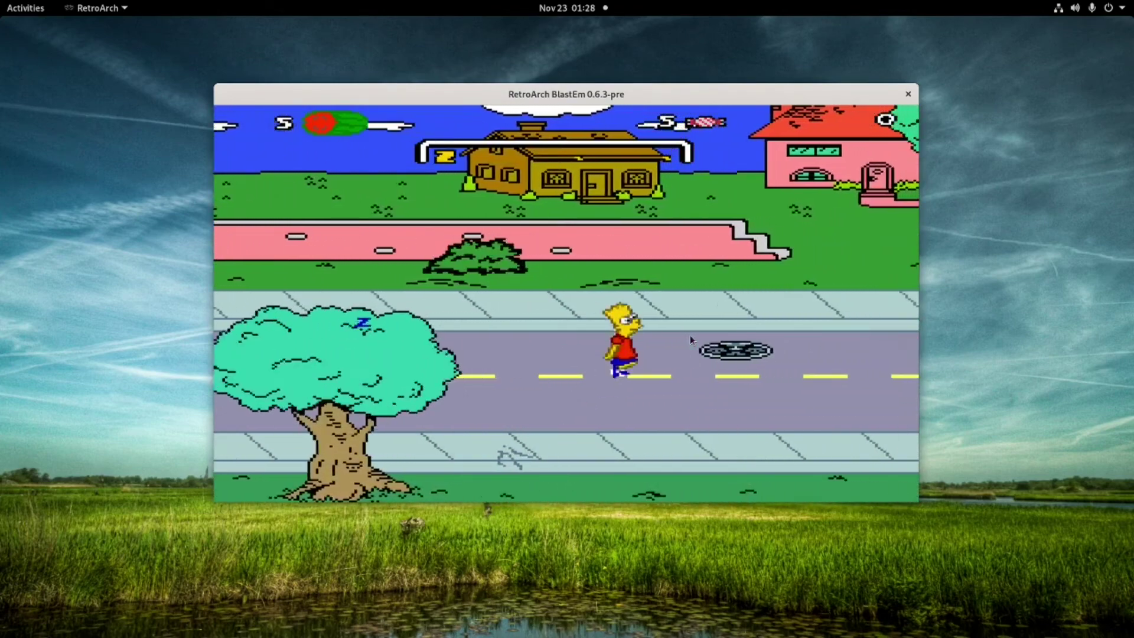
key("Right")
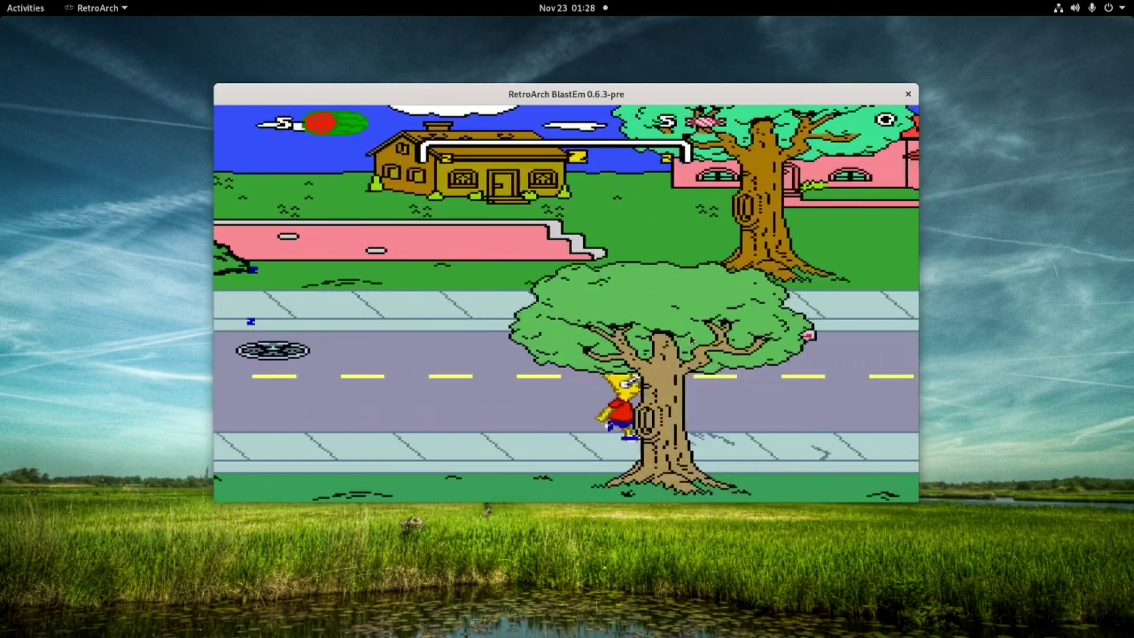
key("Right")
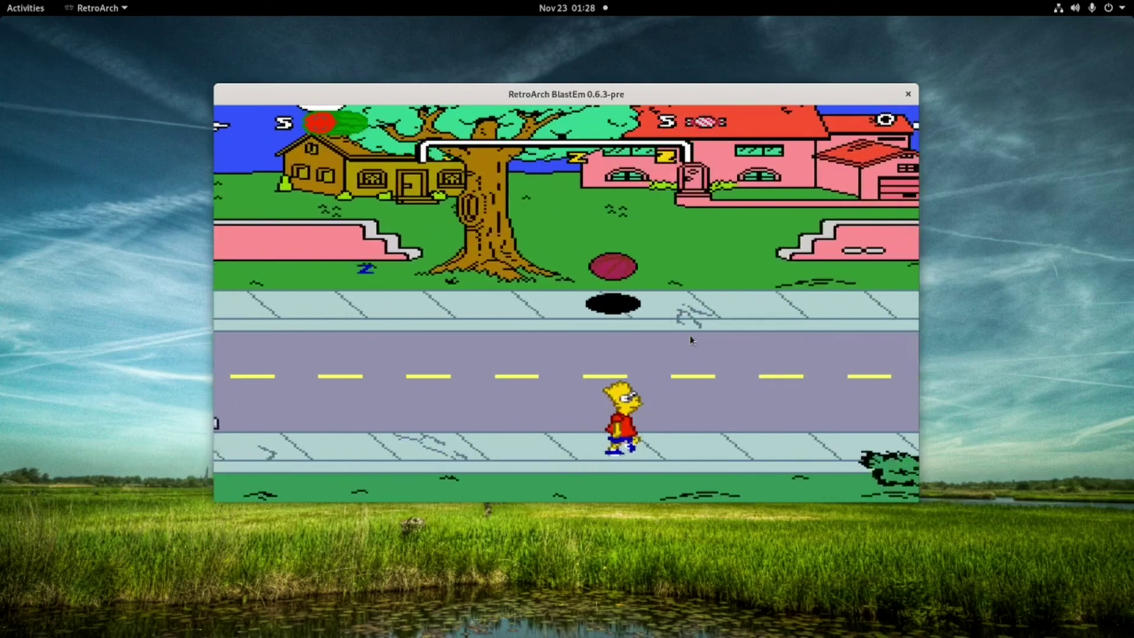
key("Right")
Step: Close the running Bart's Nightmare game window from the desktop overview
key("super")
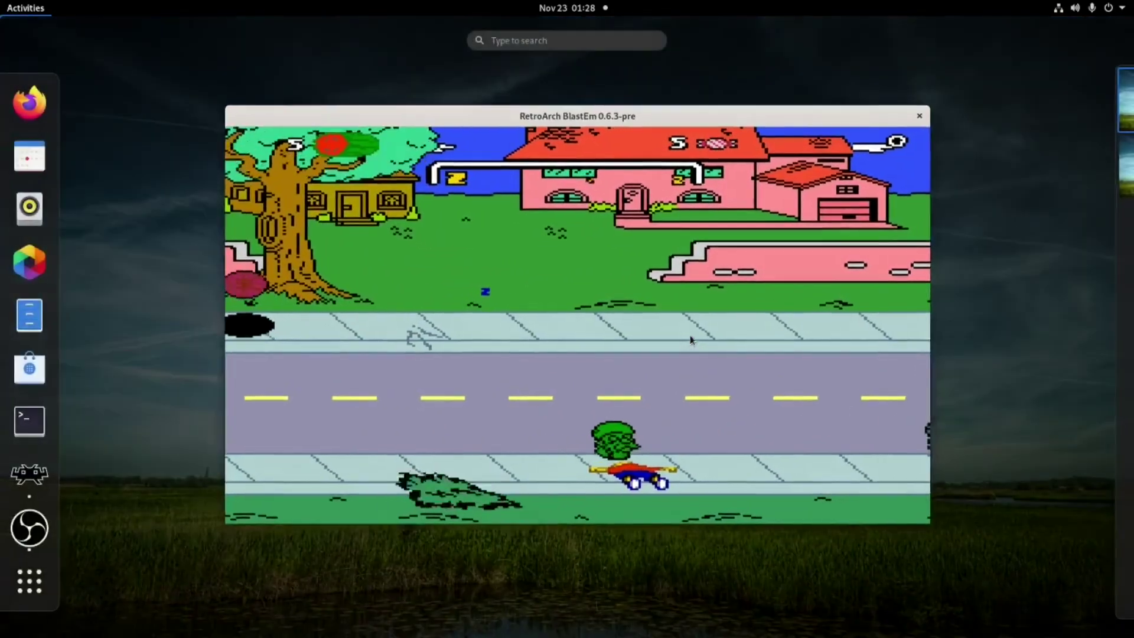
type("z")
key("Escape")
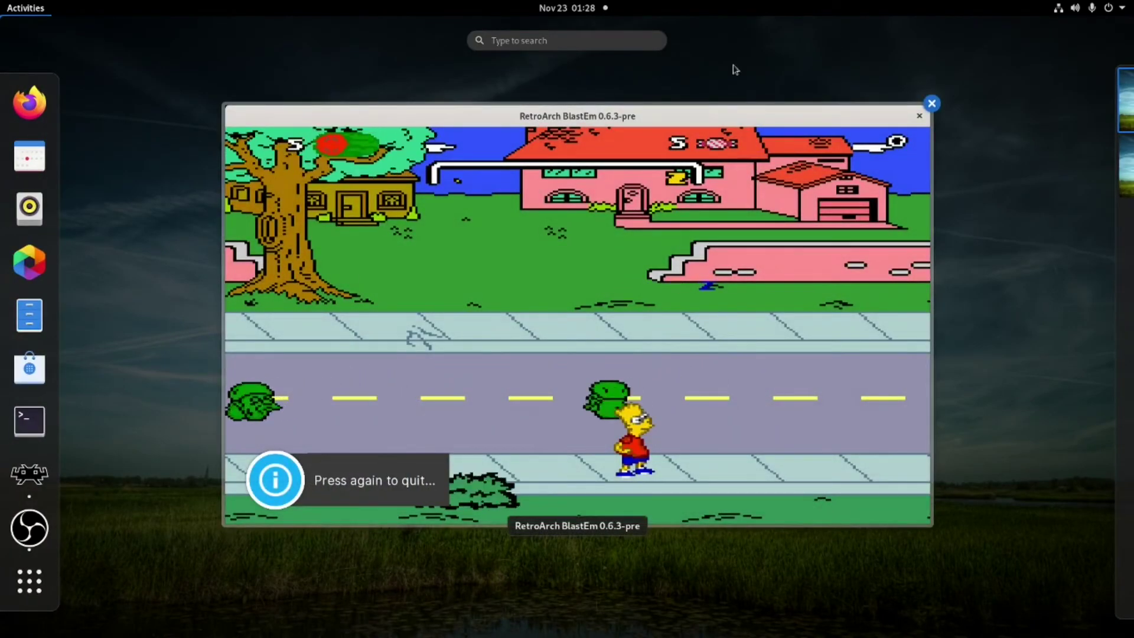
left_click(932, 105)
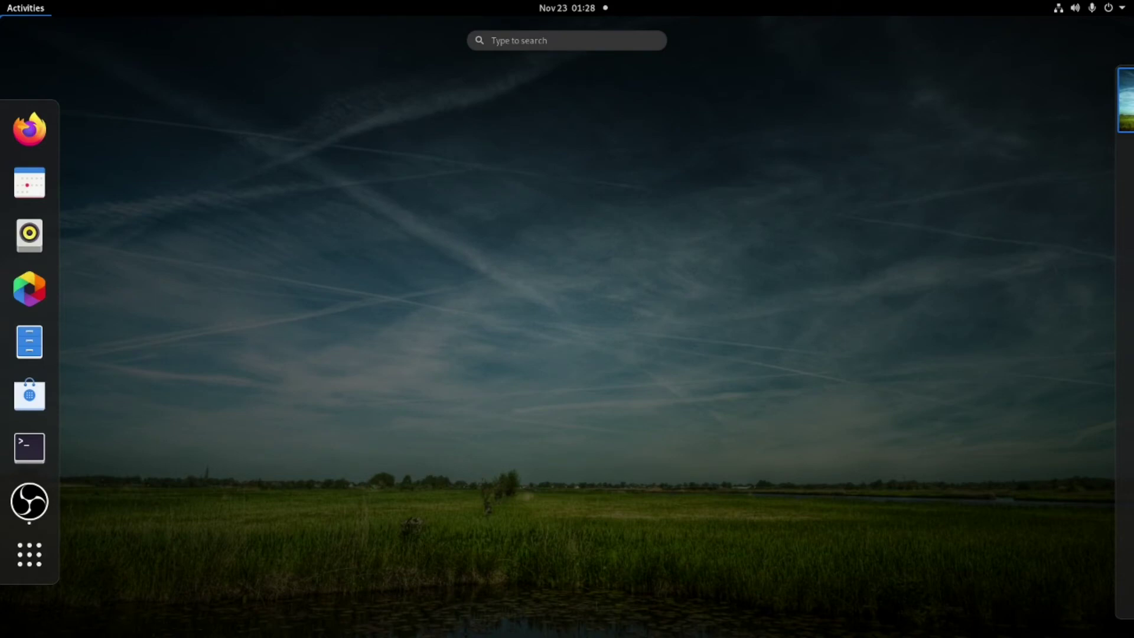
Step: Relaunch RetroArch from the list of installed applications
left_click(29, 554)
scroll(891, 357, "down", 2)
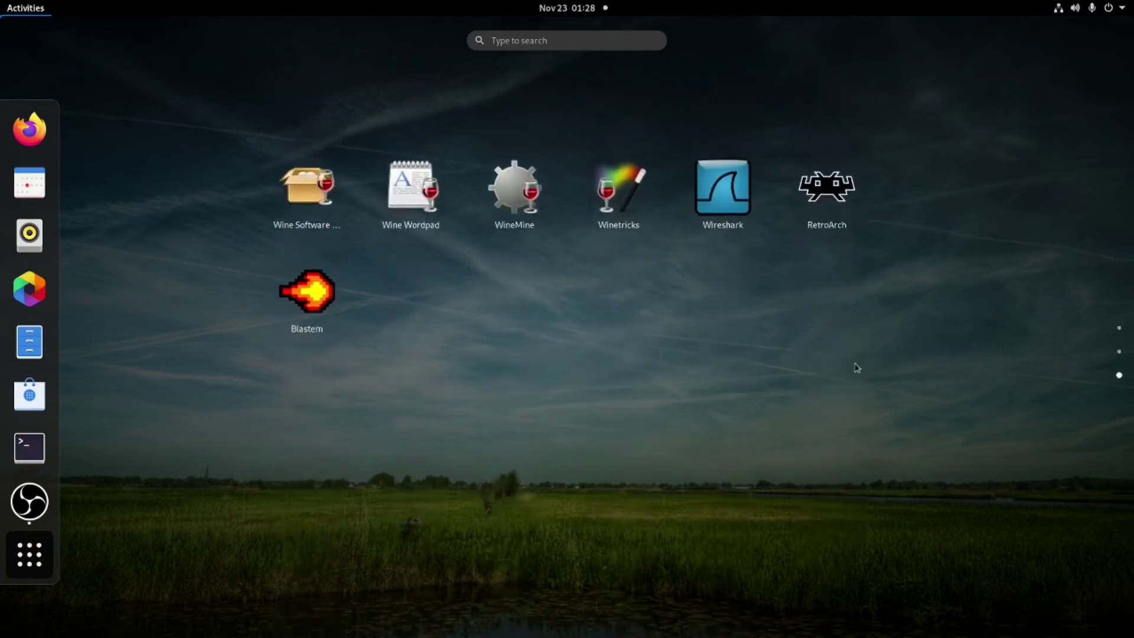
left_click(833, 207)
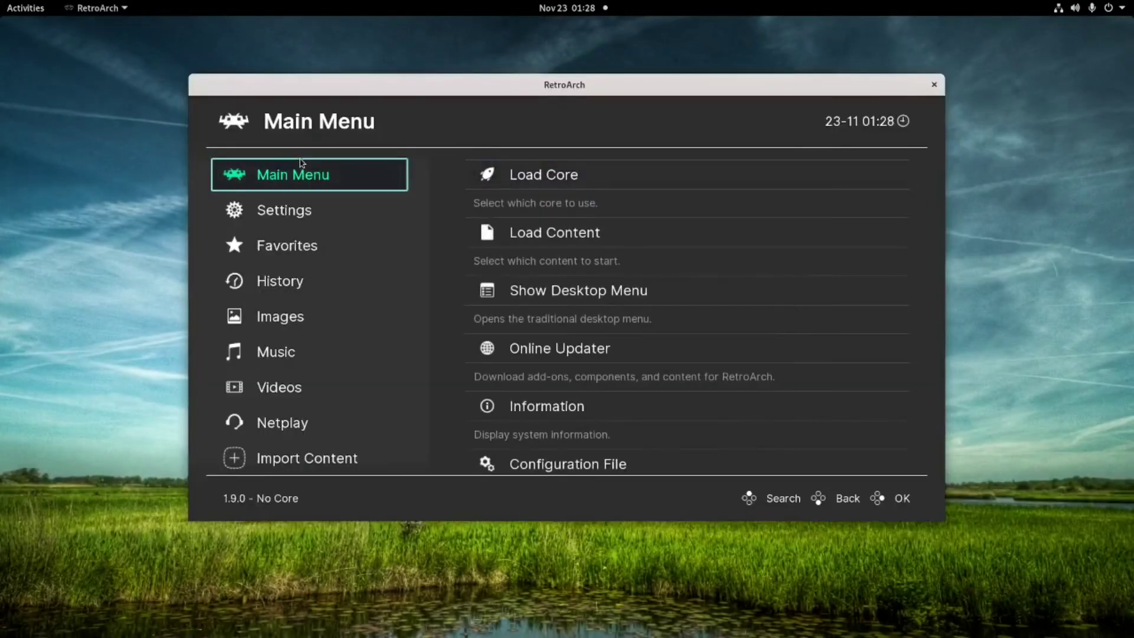
Step: Check the Save Configuration on Quit and Use Global Core Options File options in the configuration settings
left_click(376, 213)
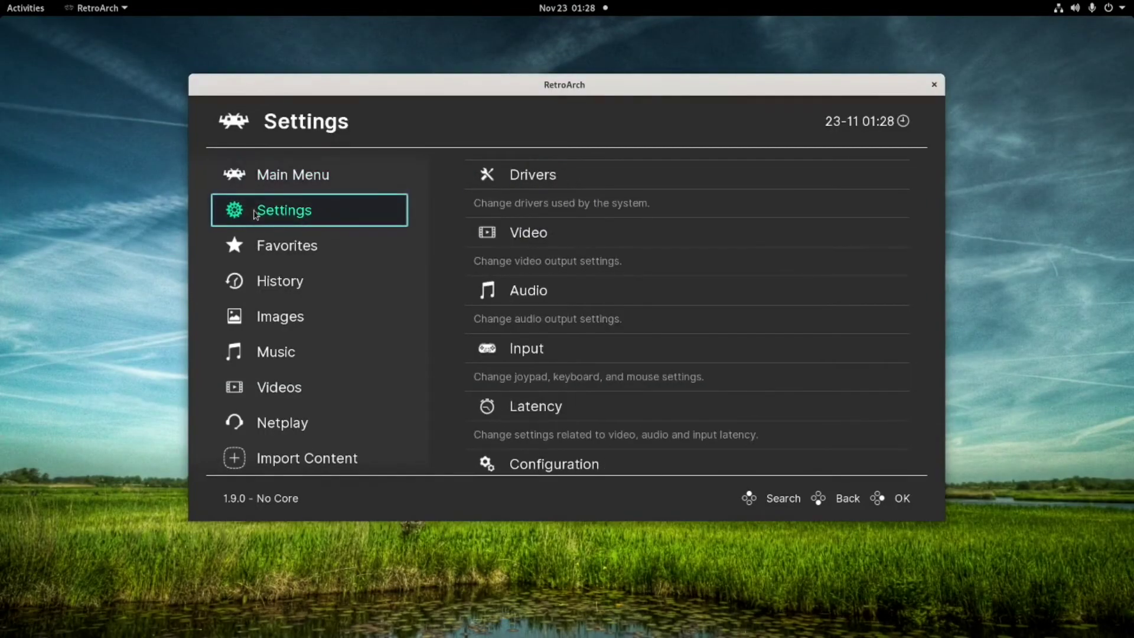
scroll(616, 282, "down", 2)
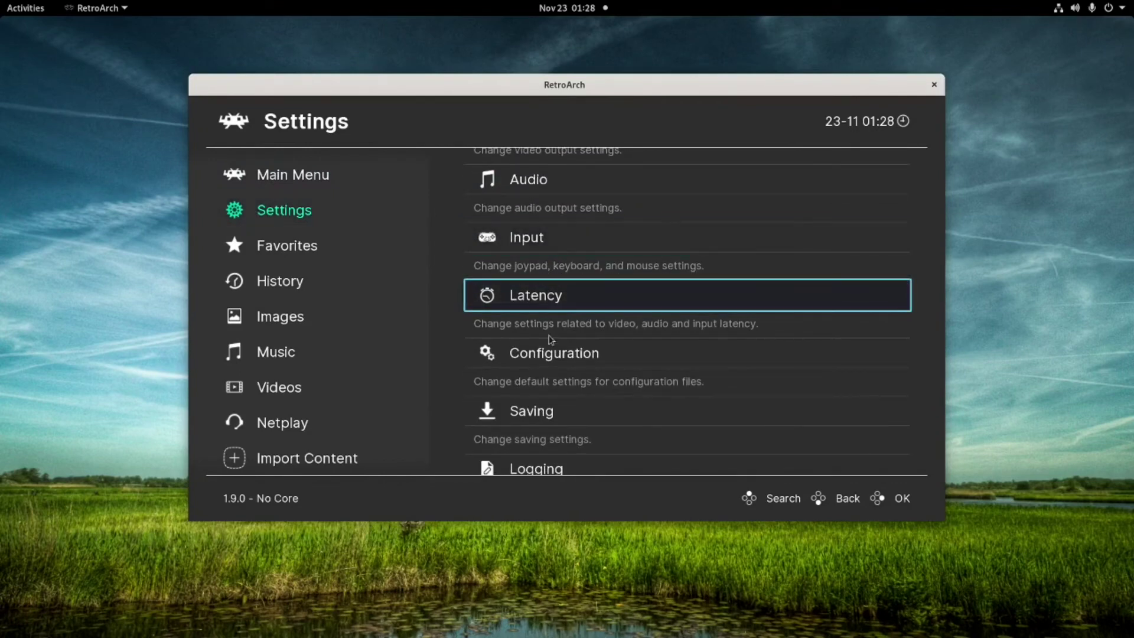
left_click(556, 351)
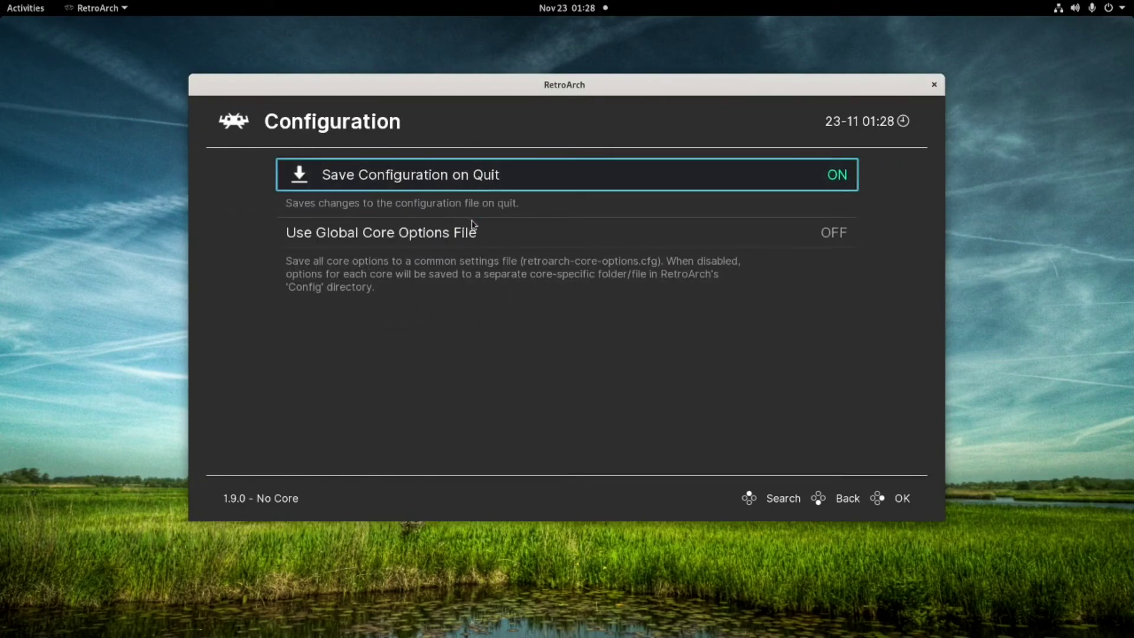
key("BackSpace")
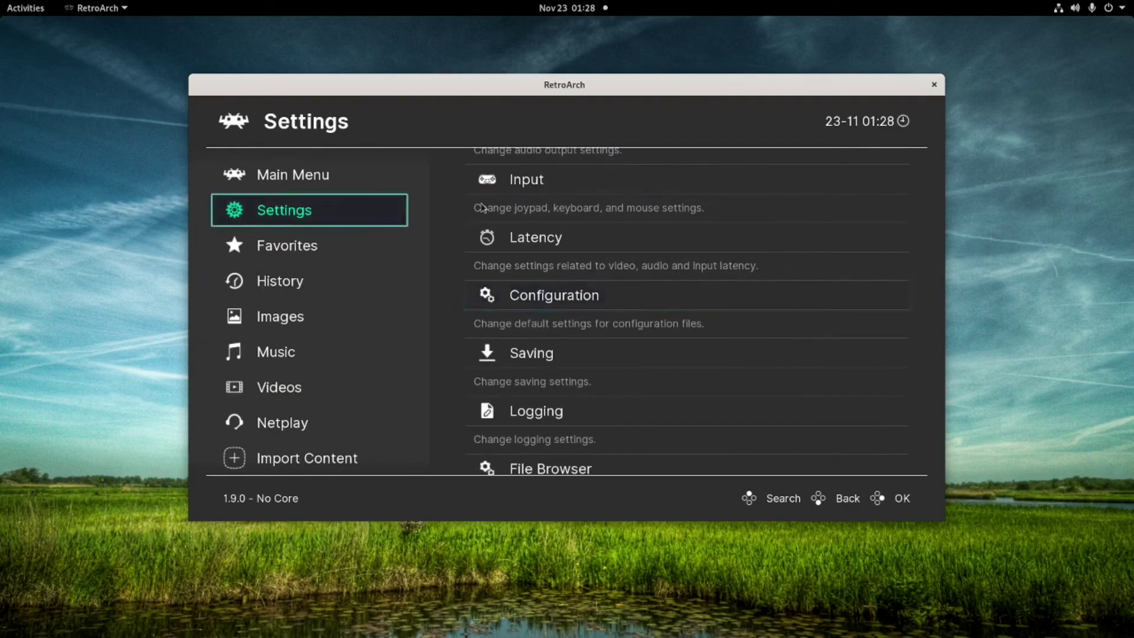
Step: In the video settings, switch Black Frame Insertion on and back off, and toggle Bilinear Filtering
scroll(594, 221, "up", 3)
left_click(594, 222)
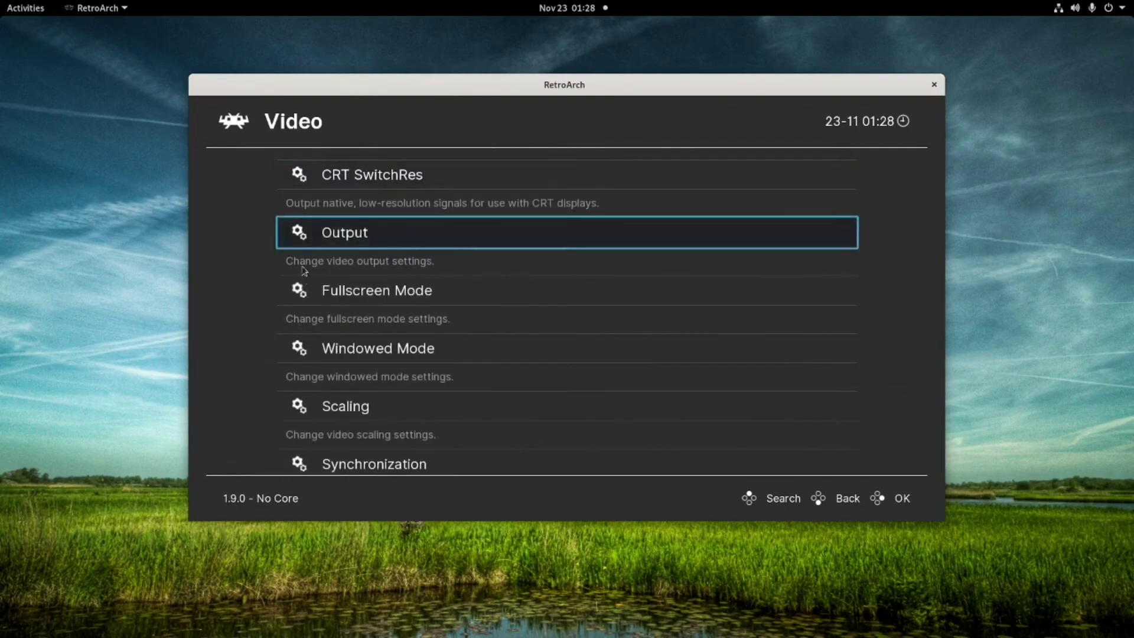
scroll(304, 278, "down", 2)
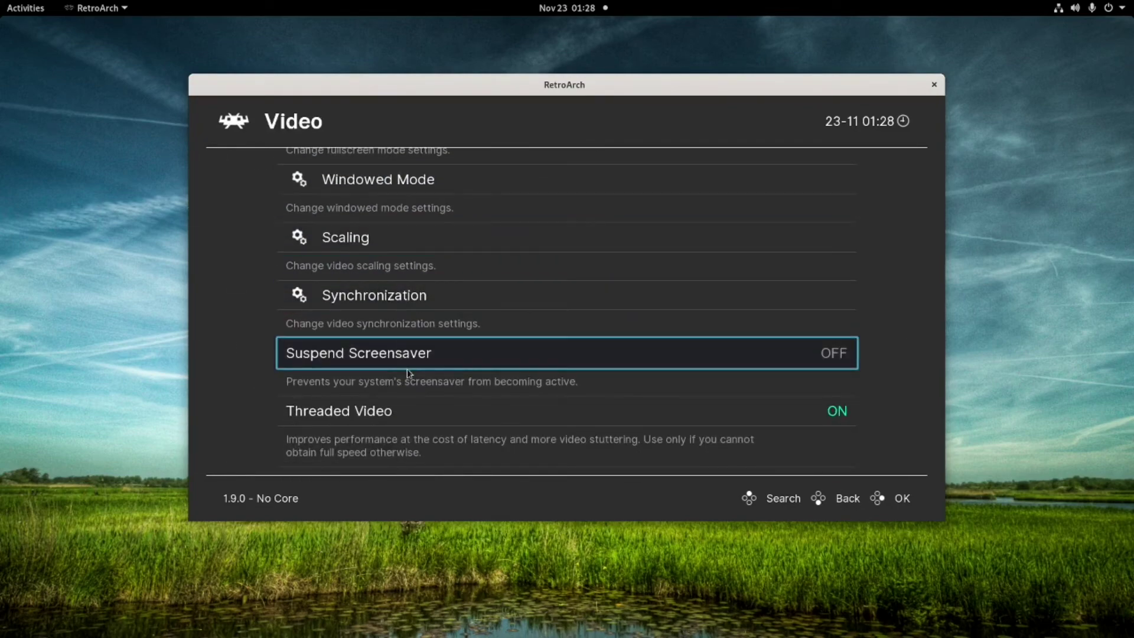
scroll(423, 398, "down", 3)
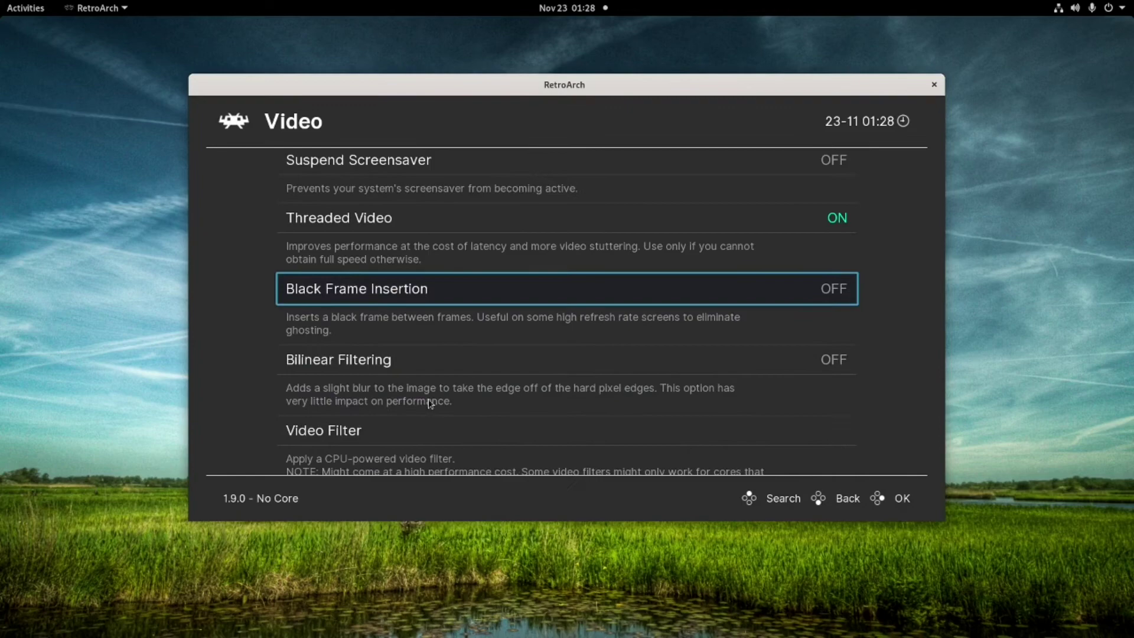
left_click(433, 296)
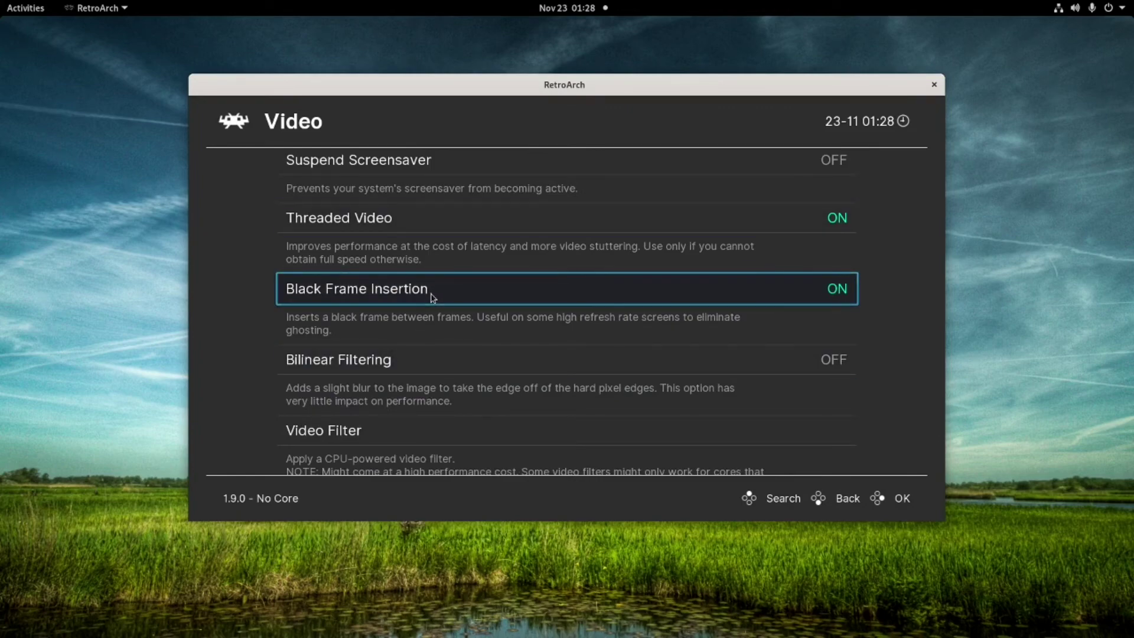
left_click(432, 297)
left_click(392, 369)
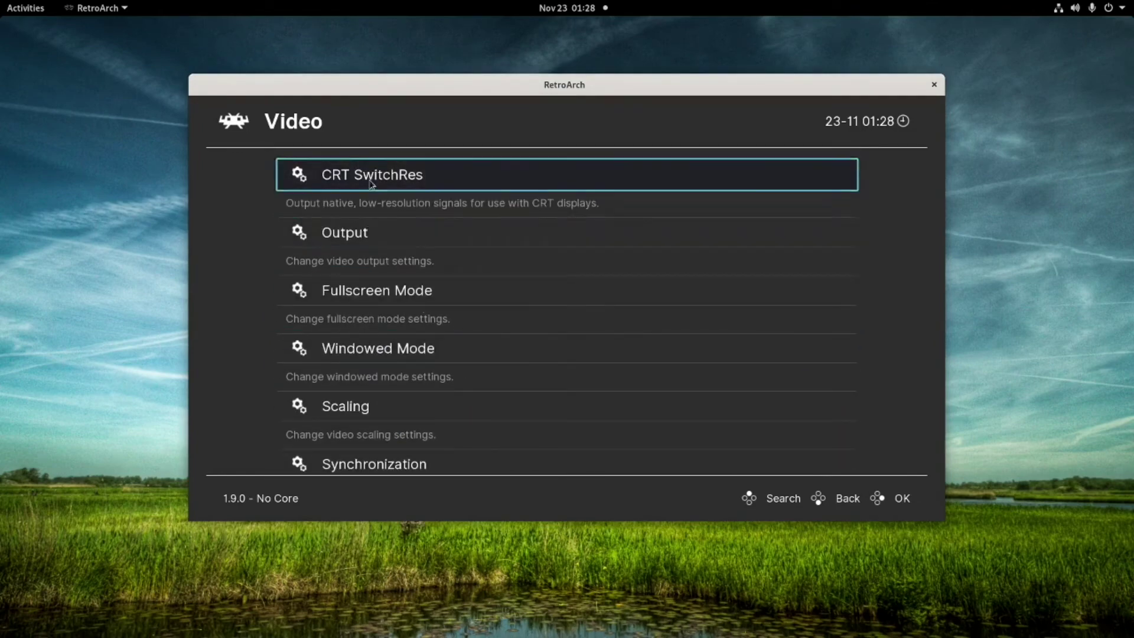
Step: Open the CRT SwitchRes settings, toggle Use Custom Refresh Rate and leave the video settings
scroll(372, 185, "up", 6)
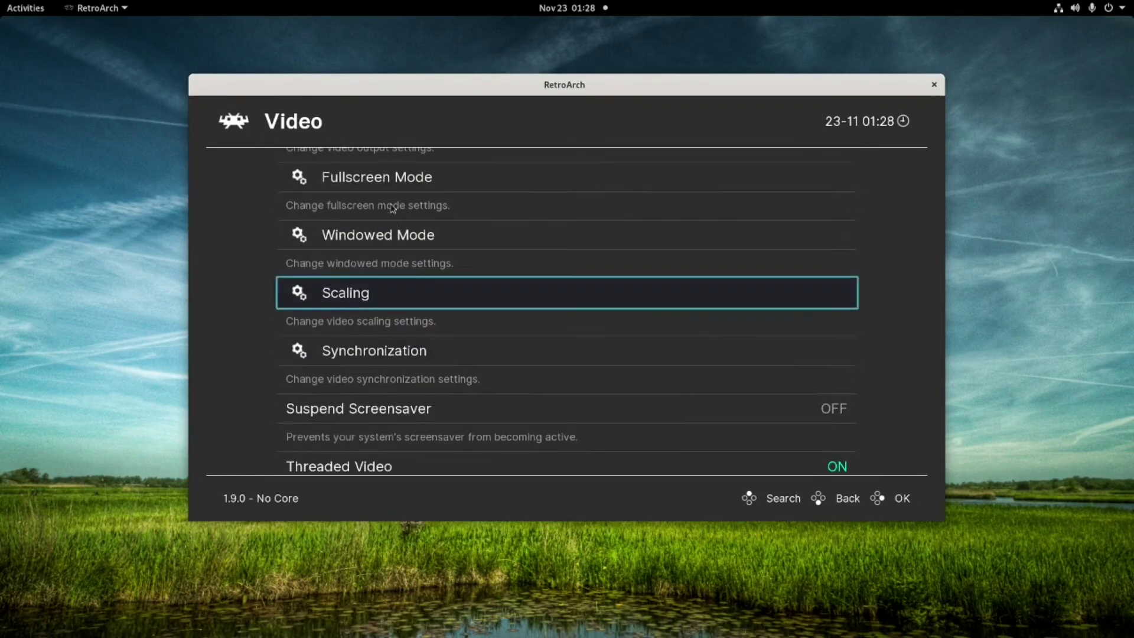
scroll(392, 207, "up", 1)
left_click(392, 177)
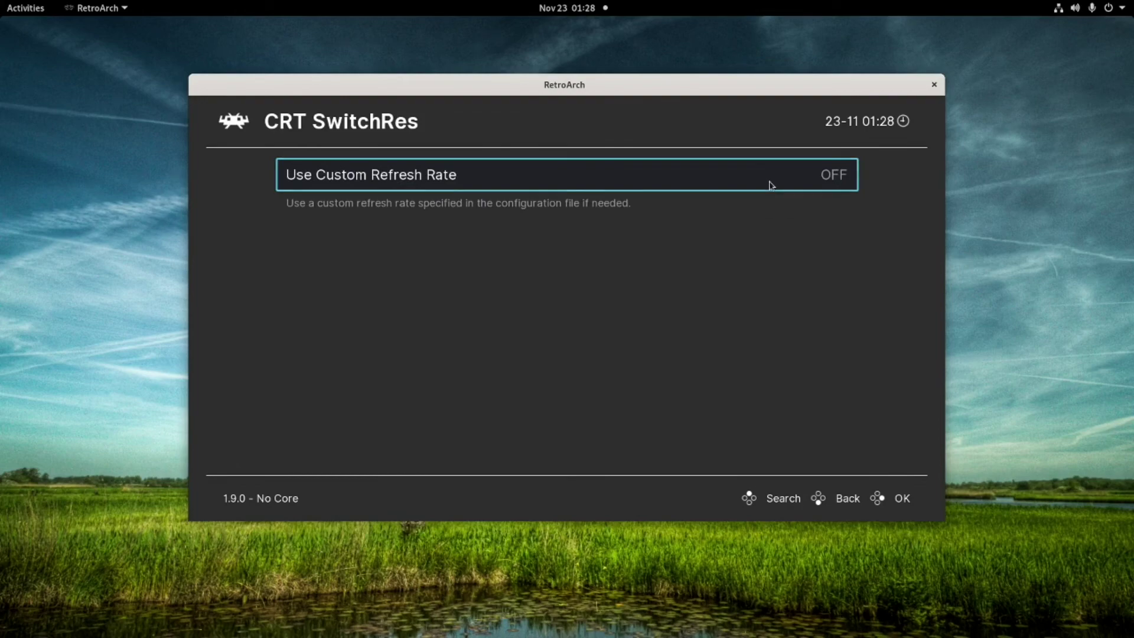
left_click(725, 185)
left_click(231, 122)
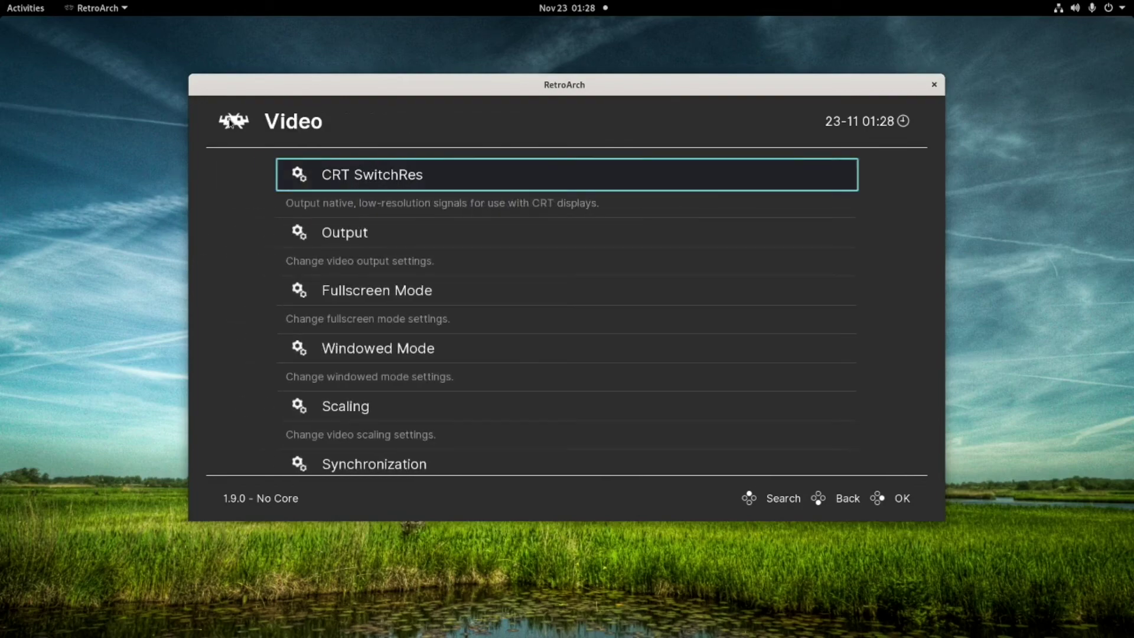
left_click(232, 123)
Step: Run "Super Smash Bros. (U) [!]" from the Games playlist with the ParaLLEl N64 core
scroll(284, 461, "down", 7)
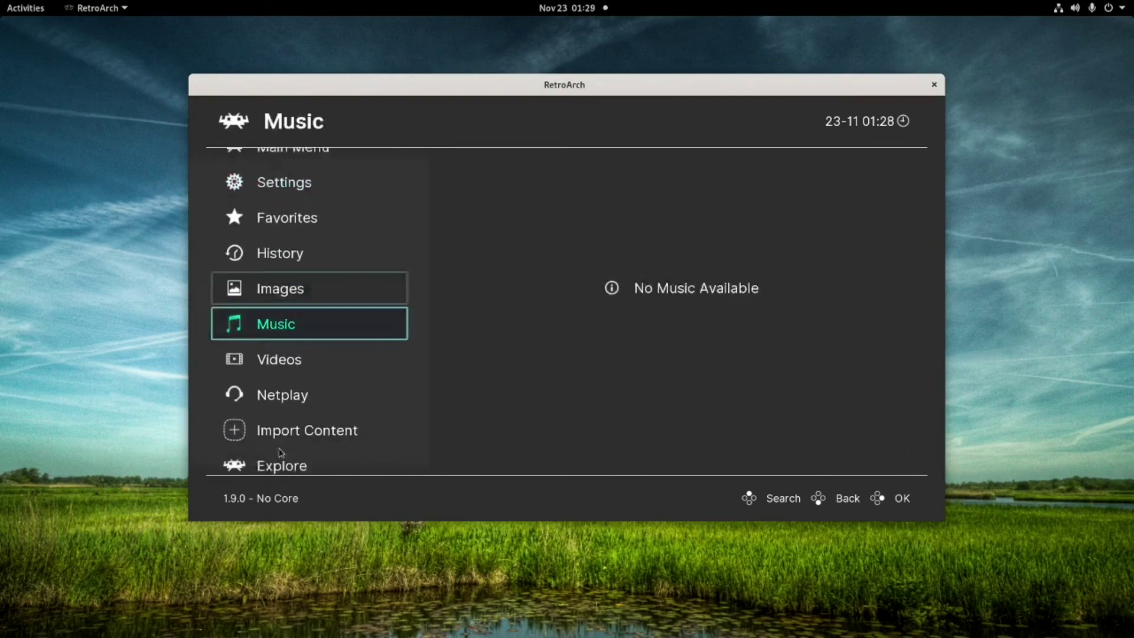
scroll(279, 443, "down", 2)
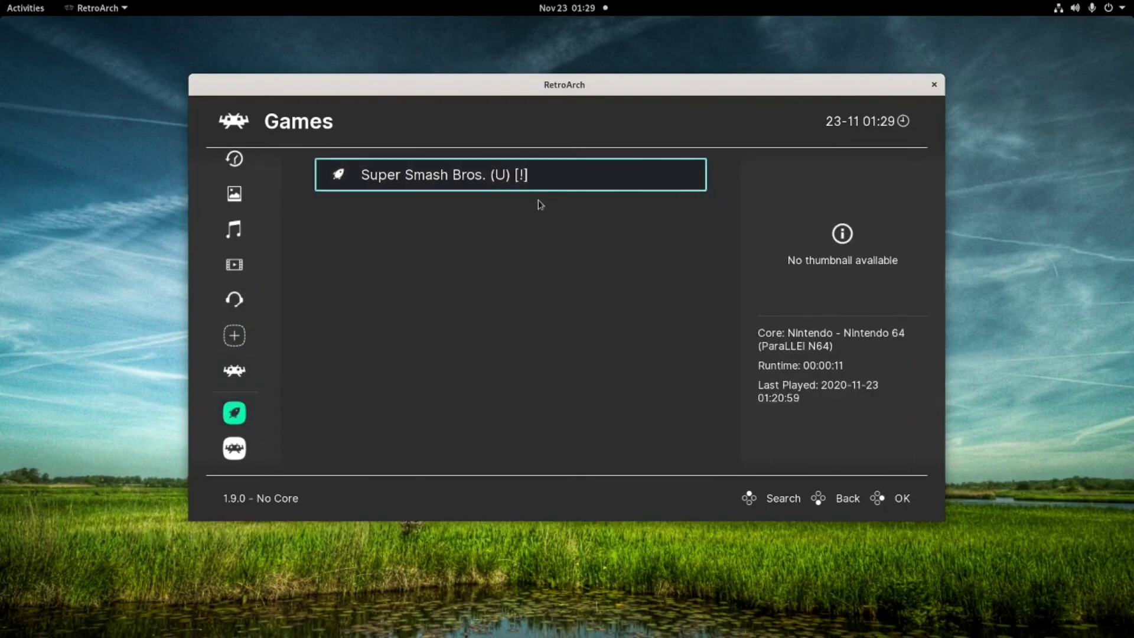
left_click(478, 177)
left_click(396, 179)
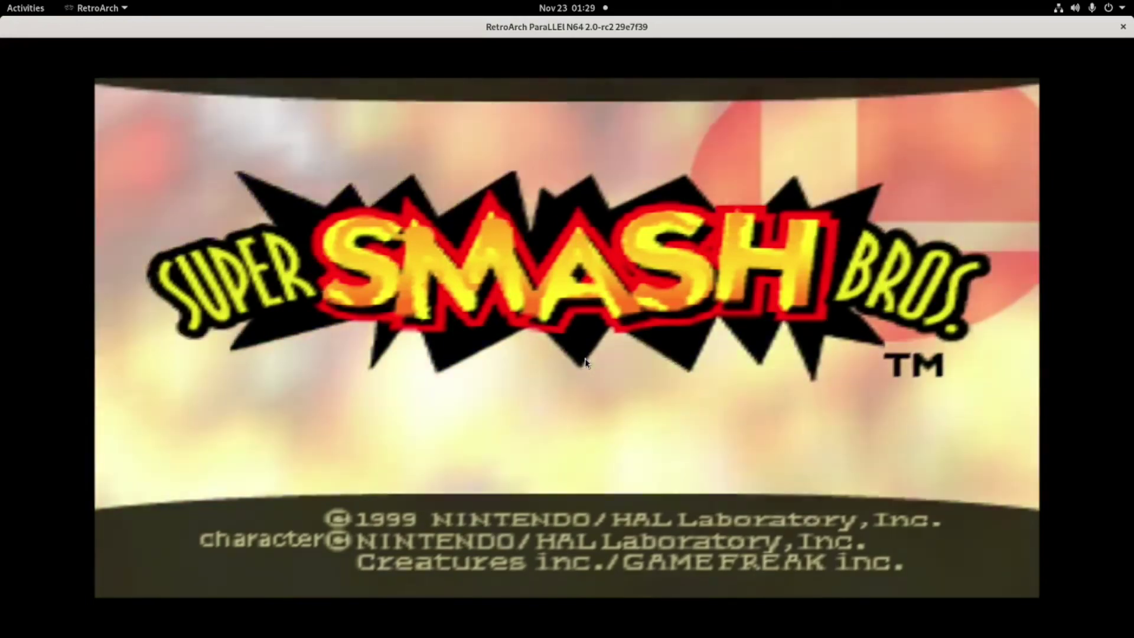
Step: Go from the Super Smash Bros. title through 1P Mode to the 1P Game character selection, and return to the mode list
key("Return")
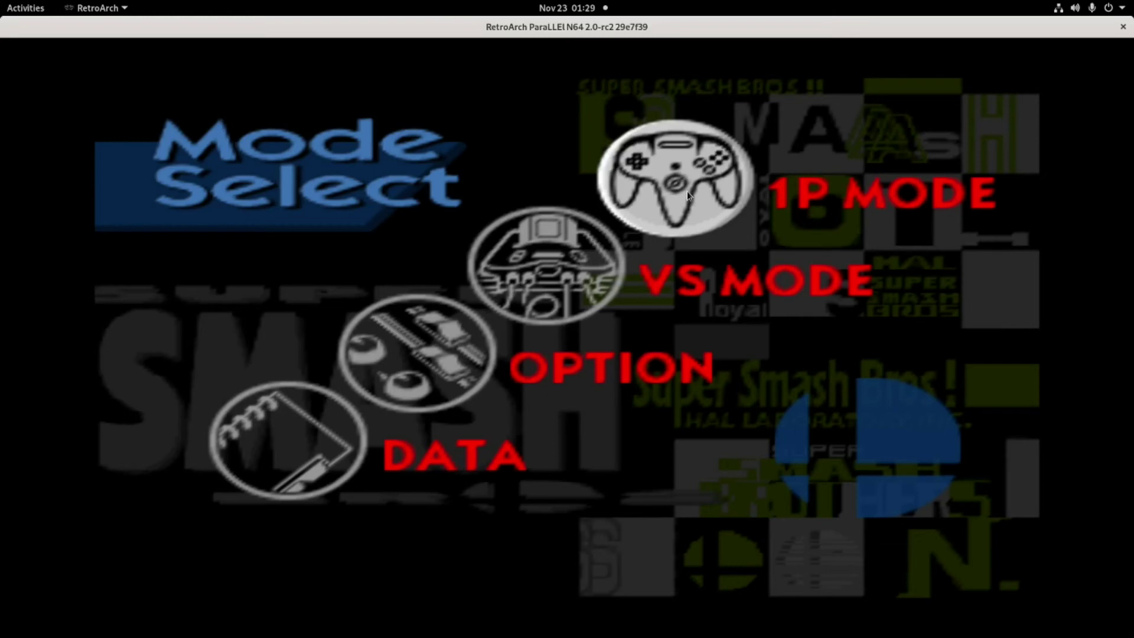
key("Return")
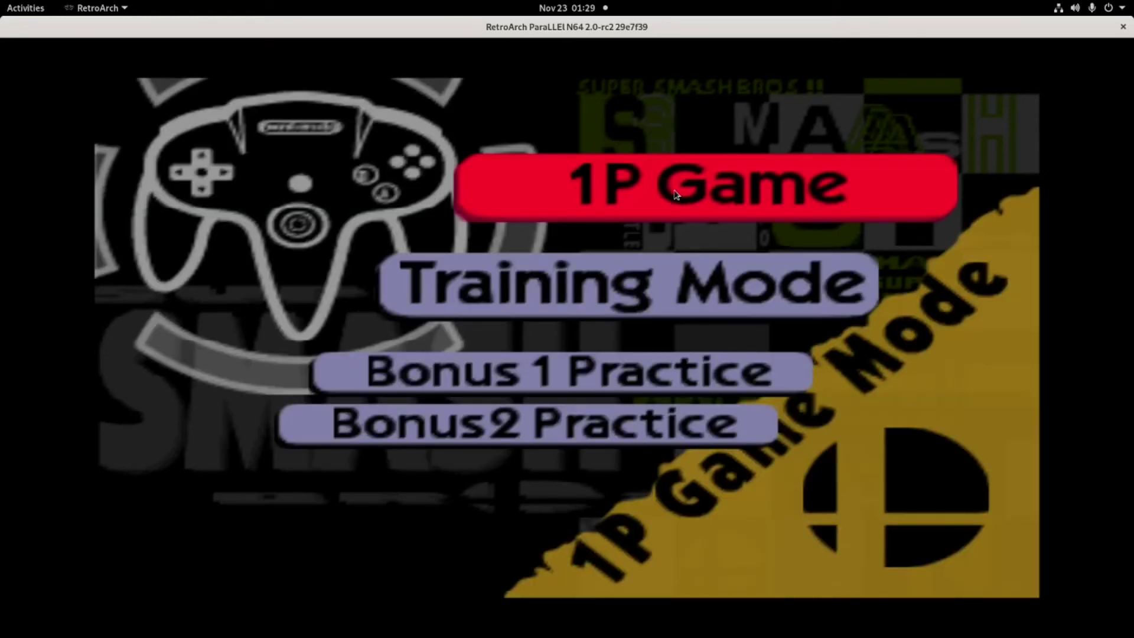
key("Return")
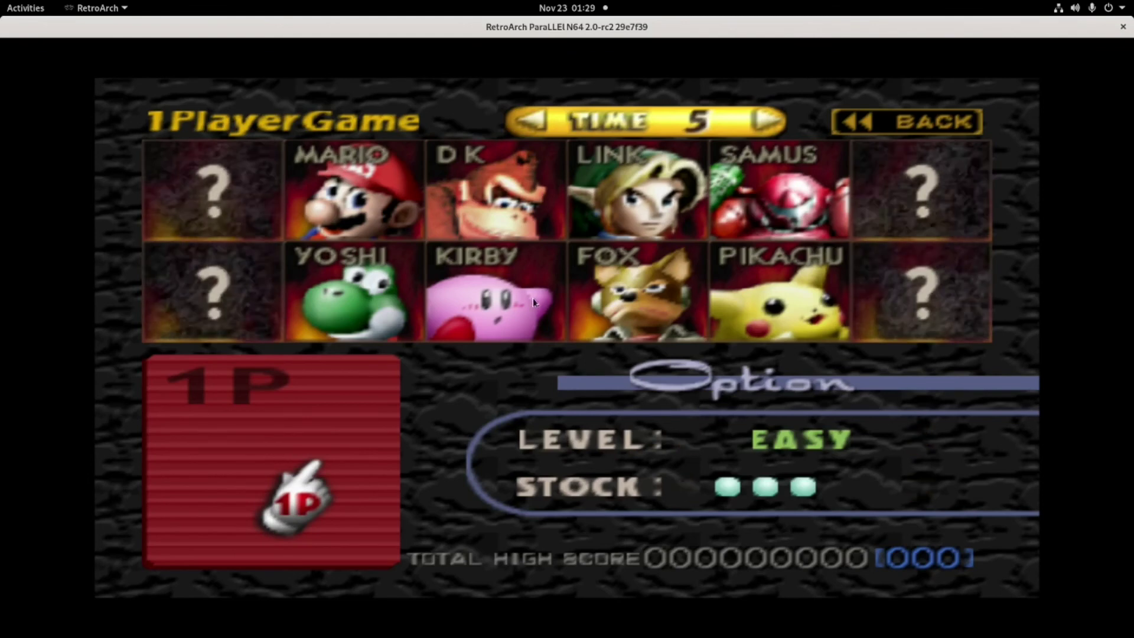
key("z")
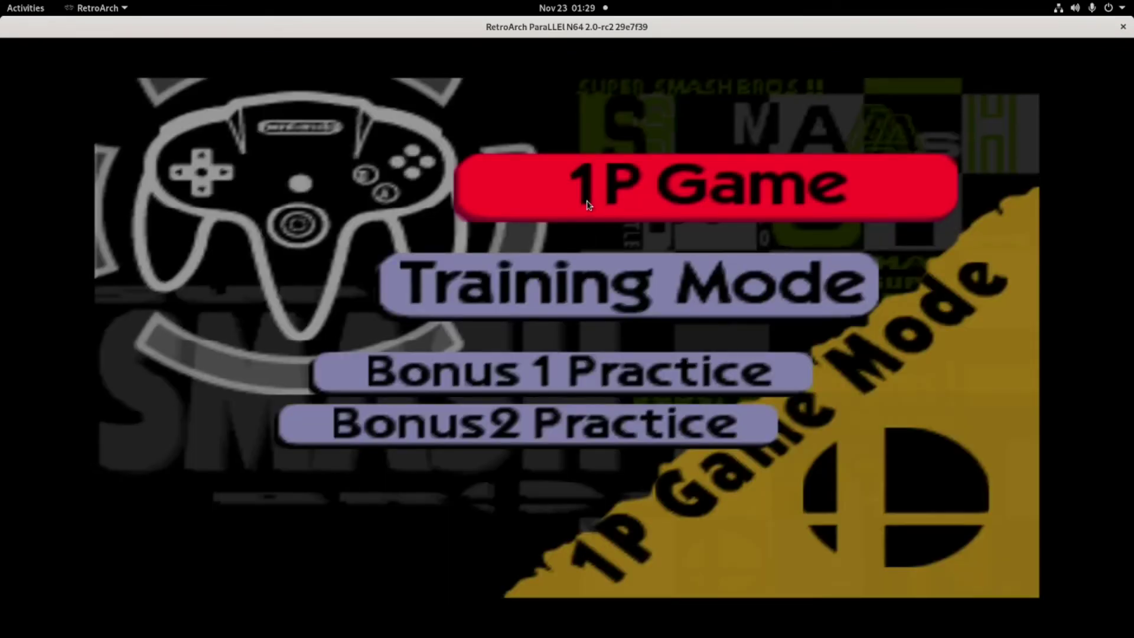
Step: Switch Super Smash Bros. to fullscreen and quit RetroArch
key("l")
key("f")
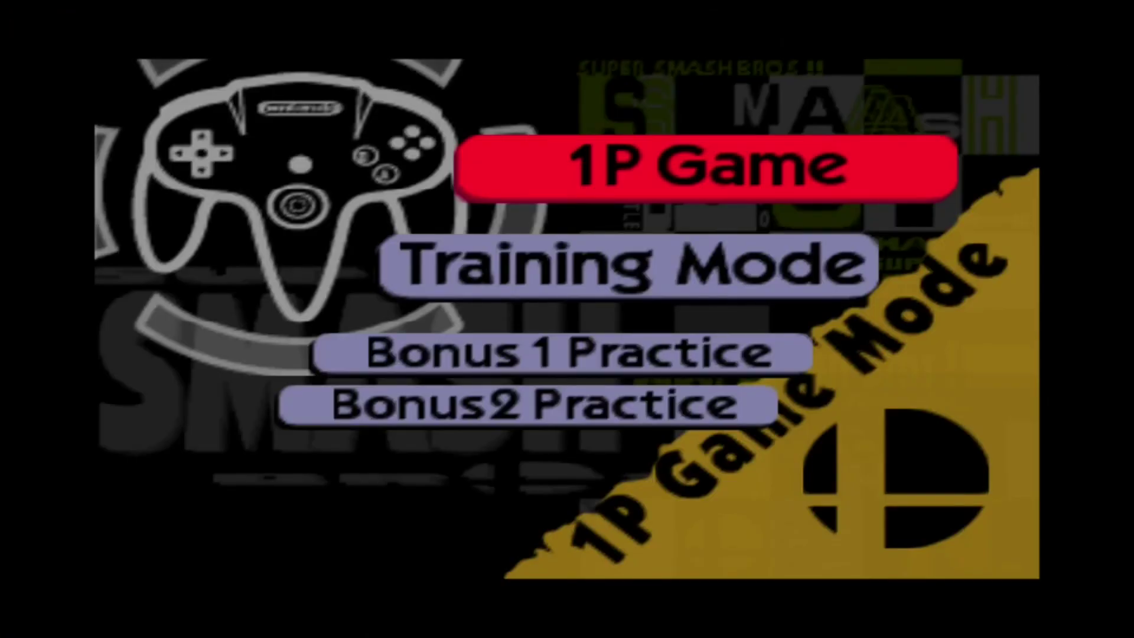
key("Escape")
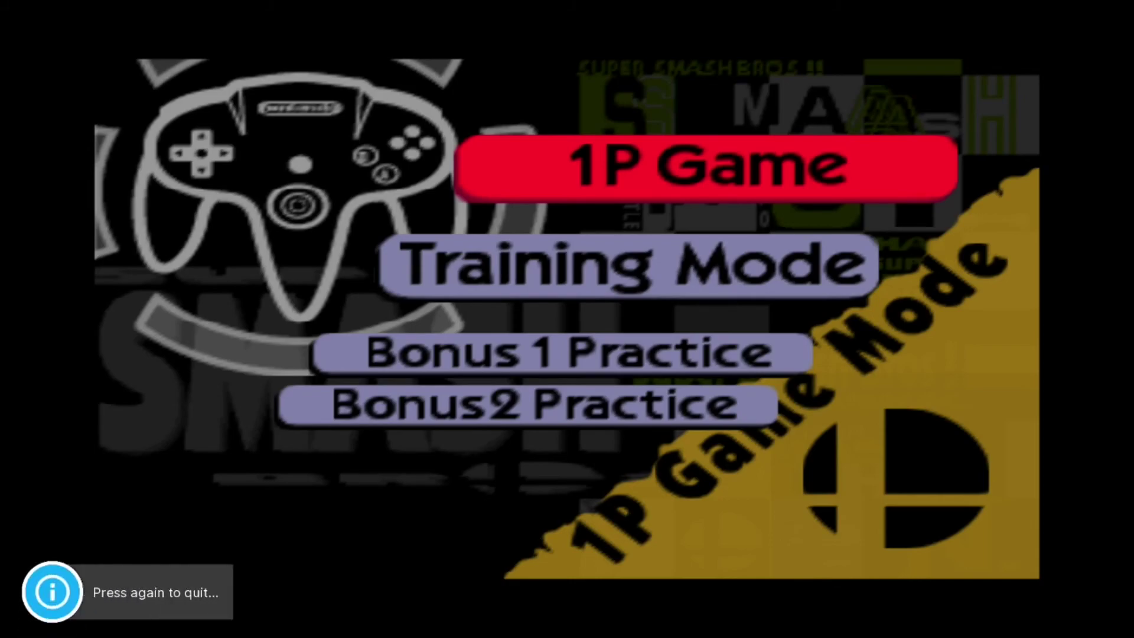
key("Escape")
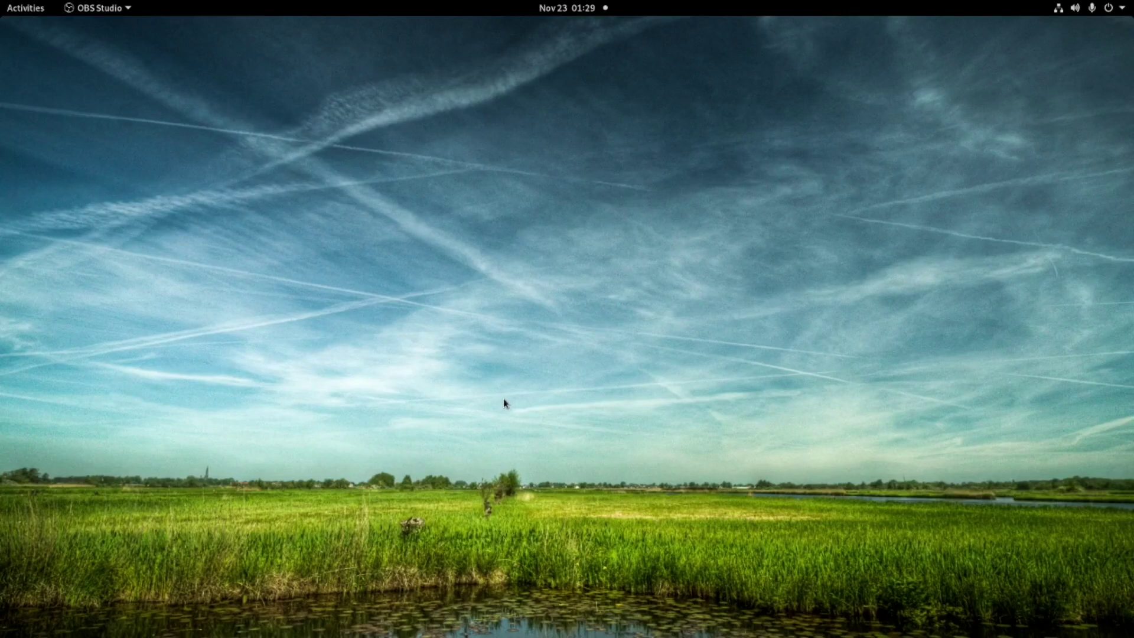